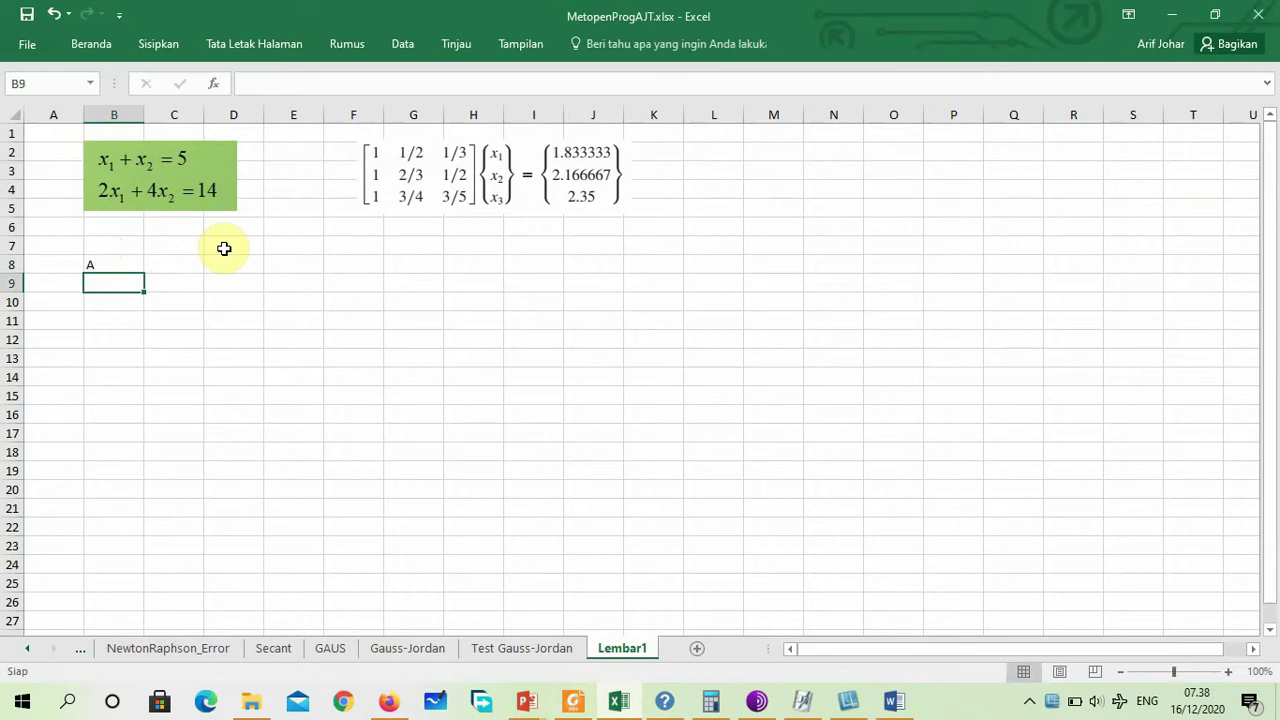
Fill in the coefficients of matrix A in B9:C10, with 1 and 1 in row 9, 2 and 4 in row 10.
type("1")
key("Return")
type("2")
key("Tab")
key("Up")
type("1")
key("Return")
type("4")
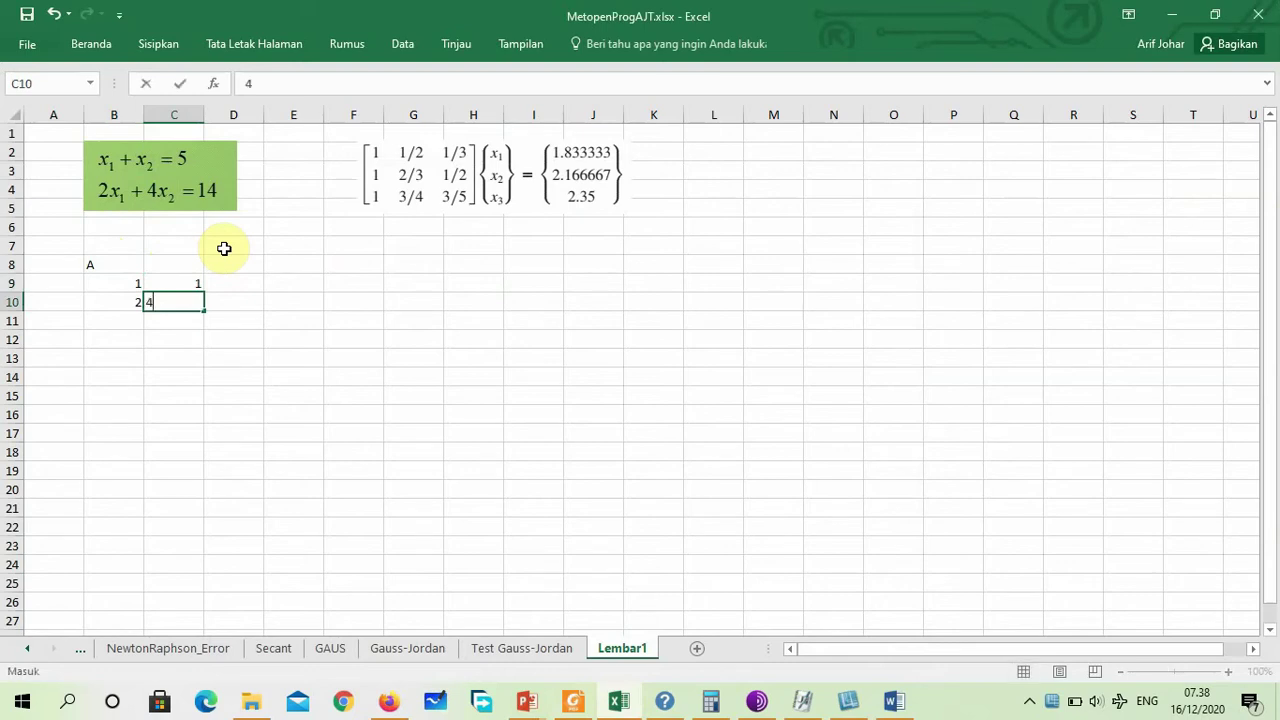
key("Tab")
Label E8 as b and enter the right-hand-side values 5 and 15 in E9 and E10.
key("Tab")
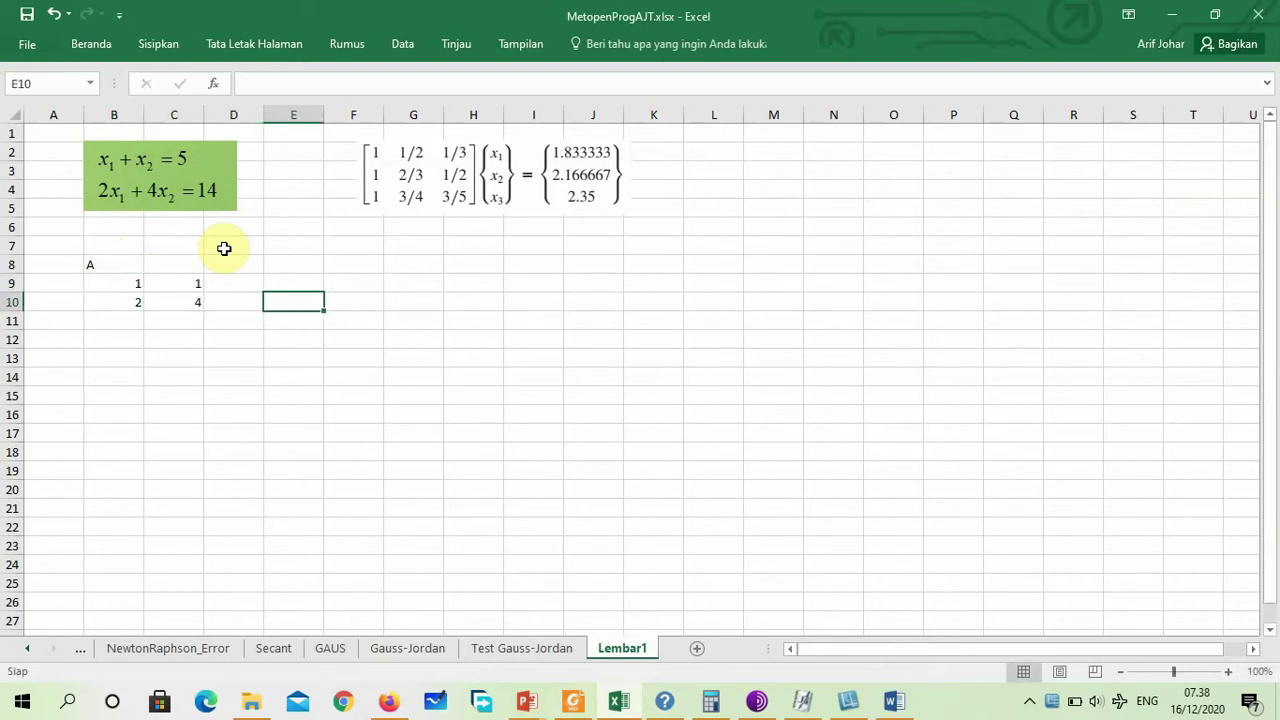
key("Down")
key("Down")
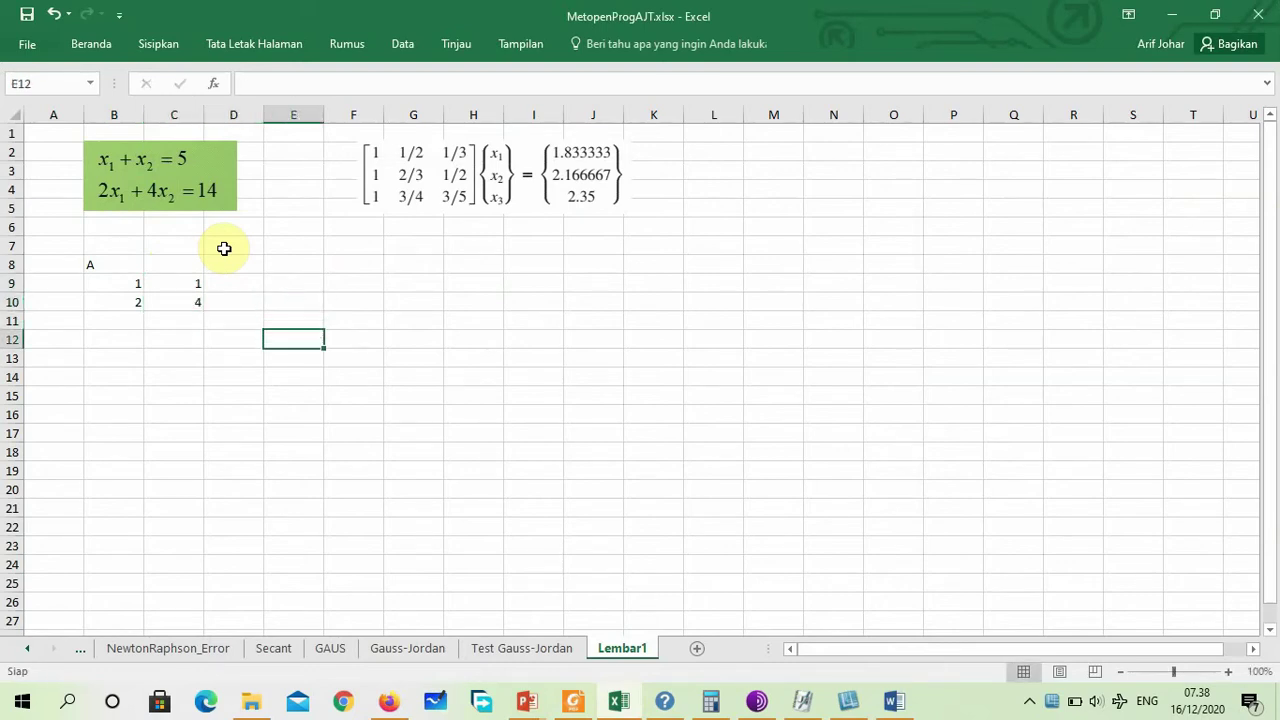
key("Up")
key("Up")
key("Up")
key("Up")
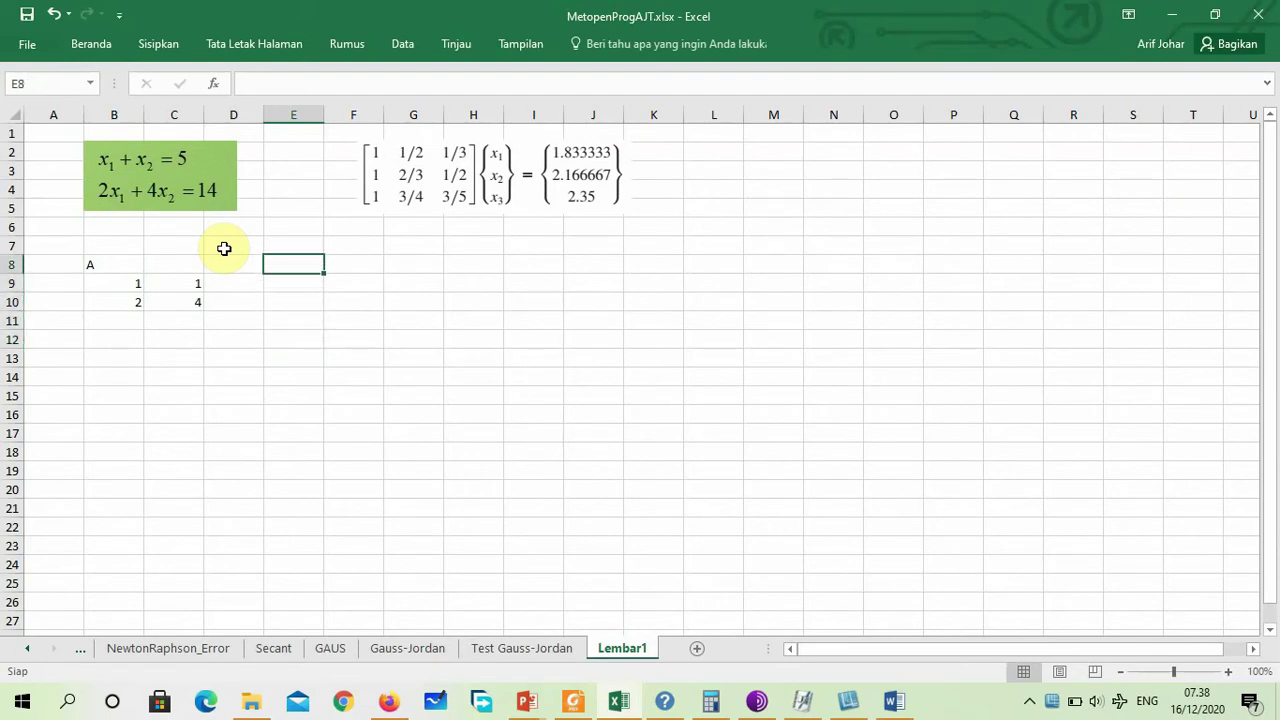
type("b")
key("Return")
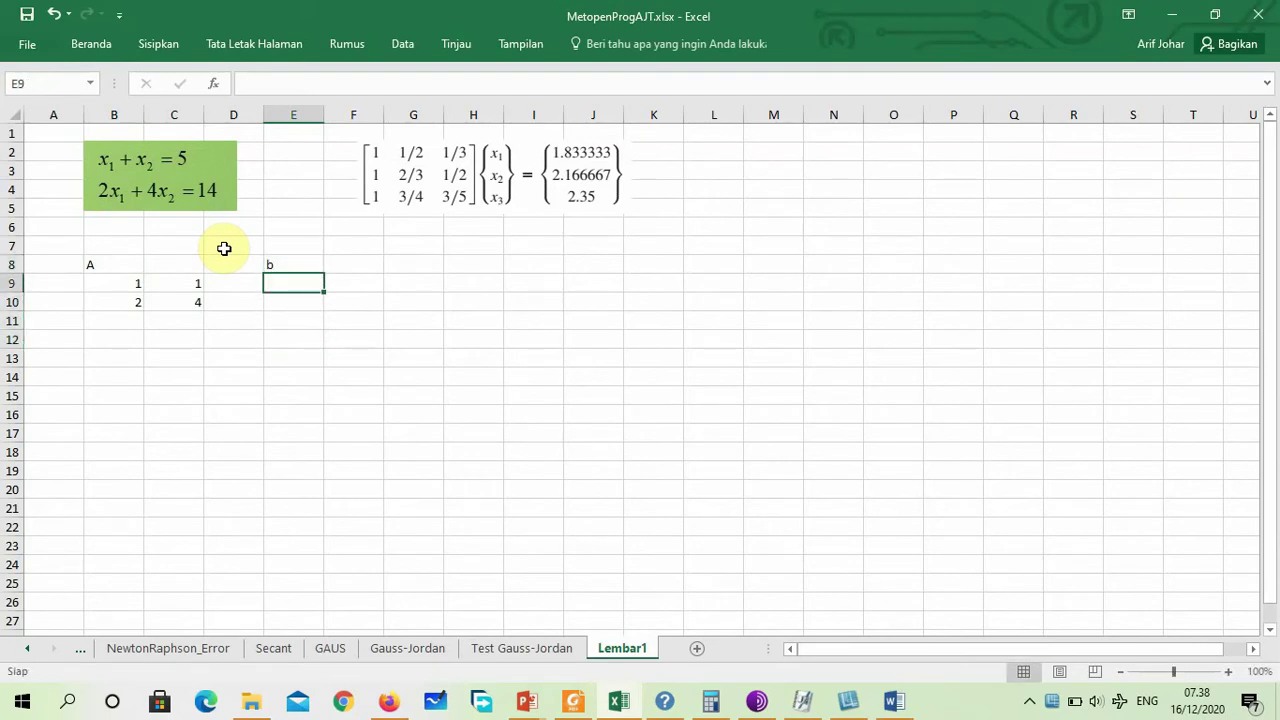
type("5")
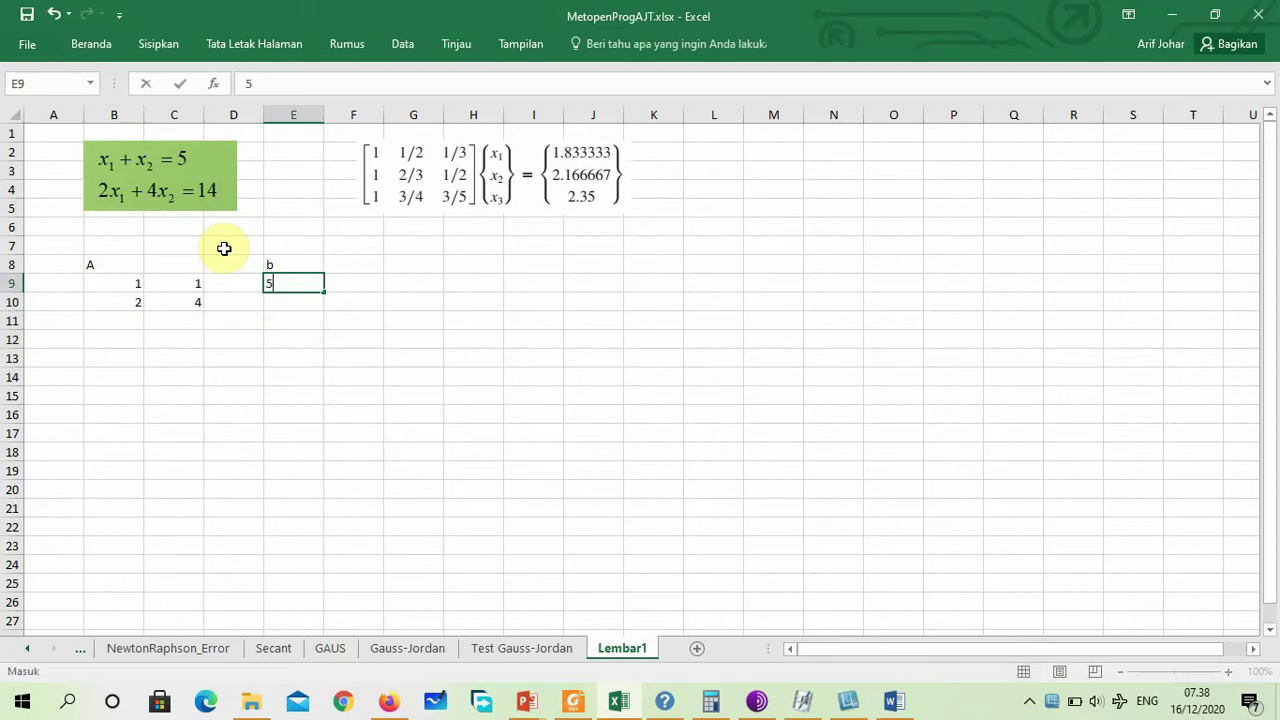
key("Return")
type("15")
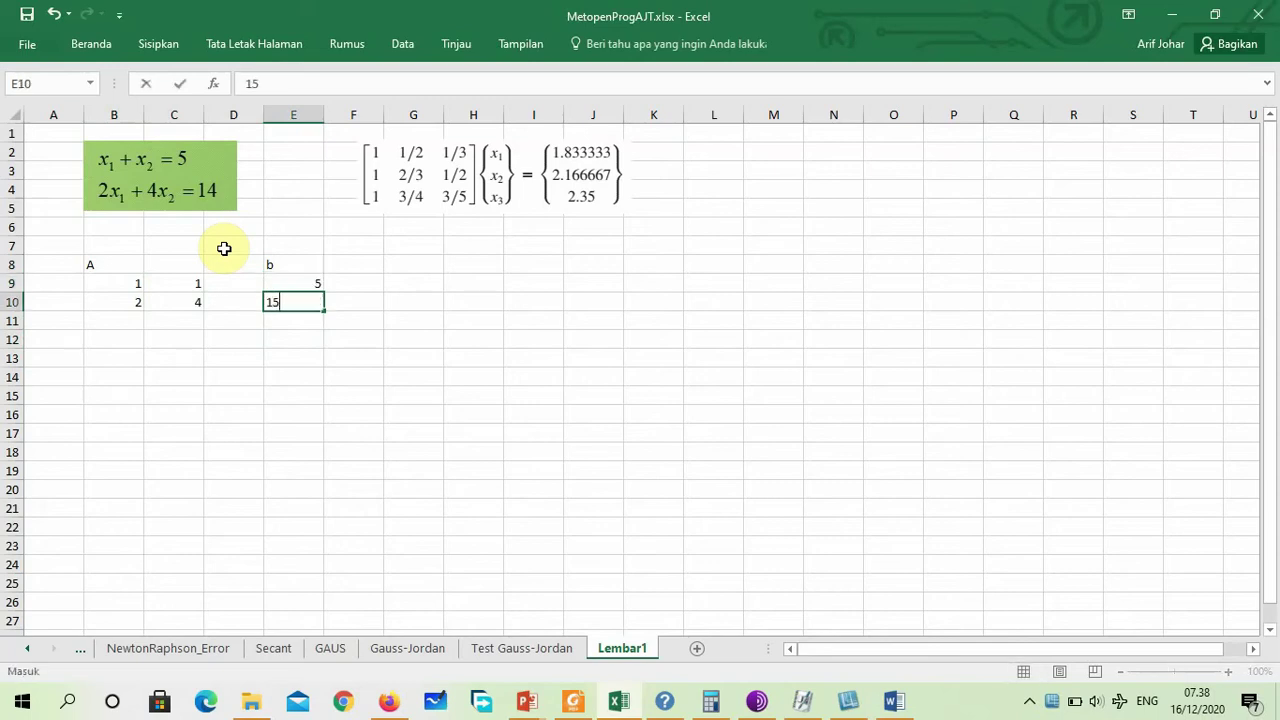
key("Return")
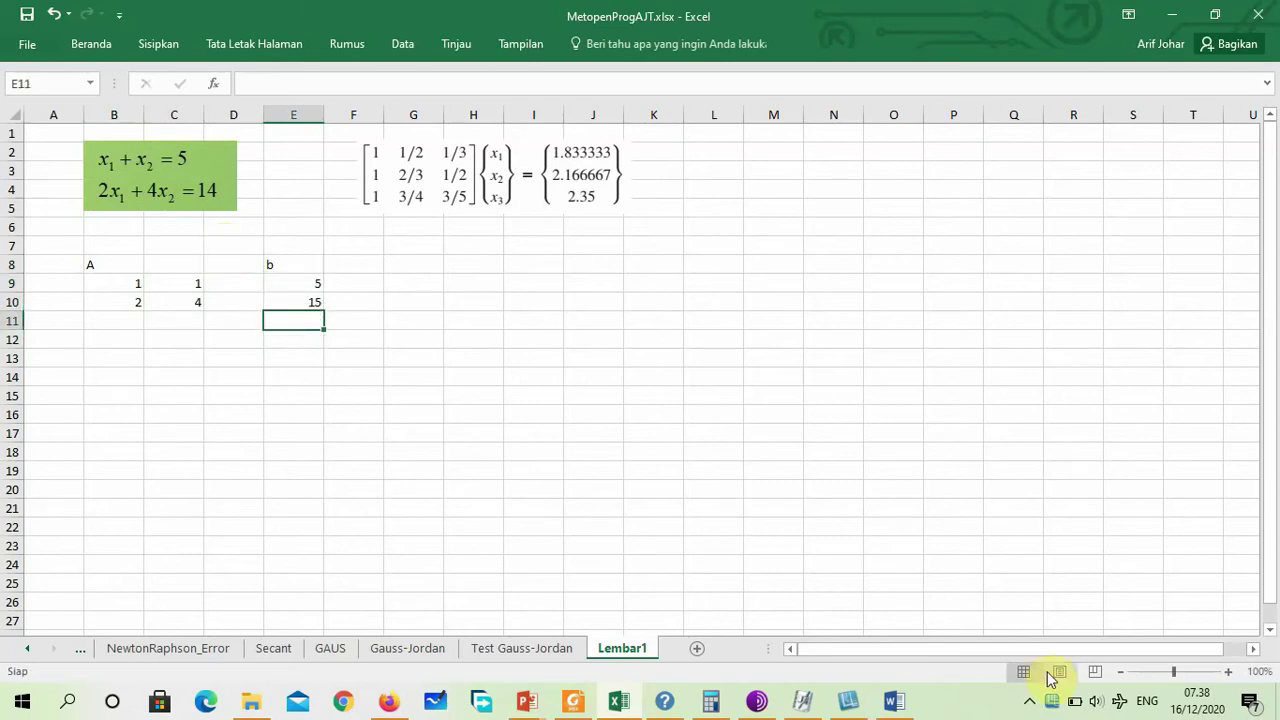
Write the solution expression "x1,x2= Inv(A).b" in cell B12 below the matrix.
left_click(1229, 672)
left_click(1229, 672)
left_click(1229, 672)
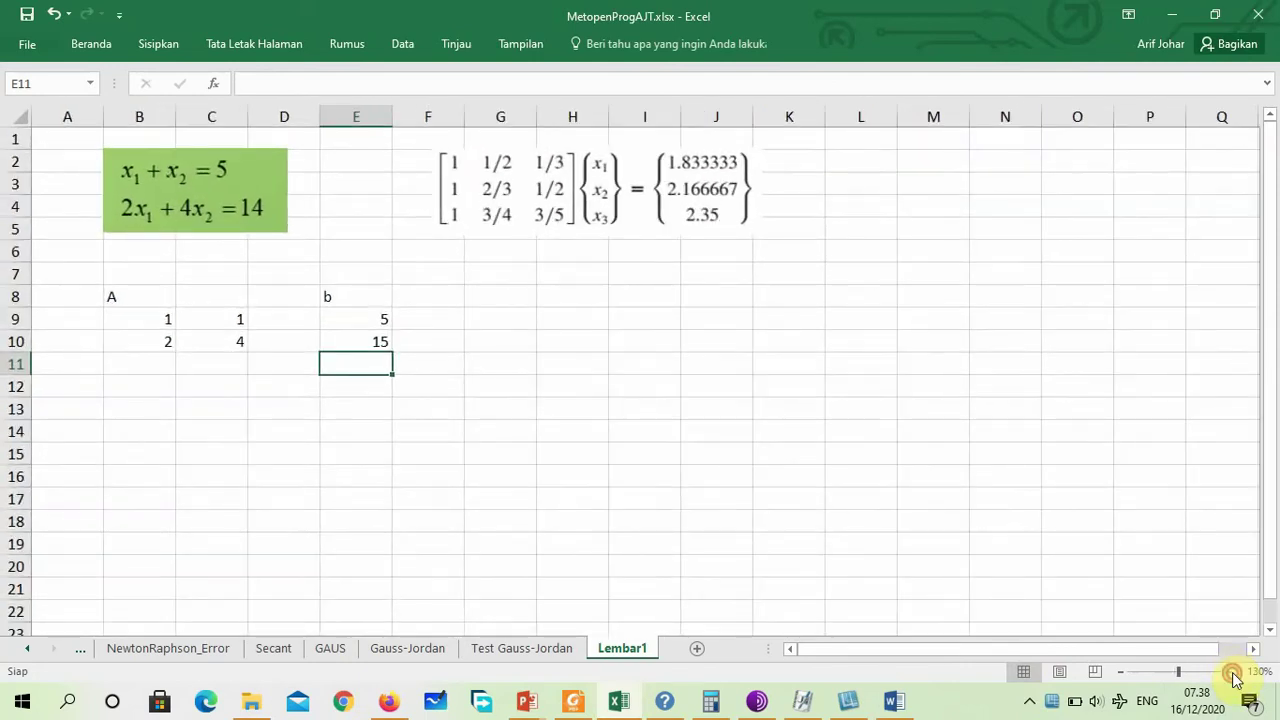
left_click(1229, 672)
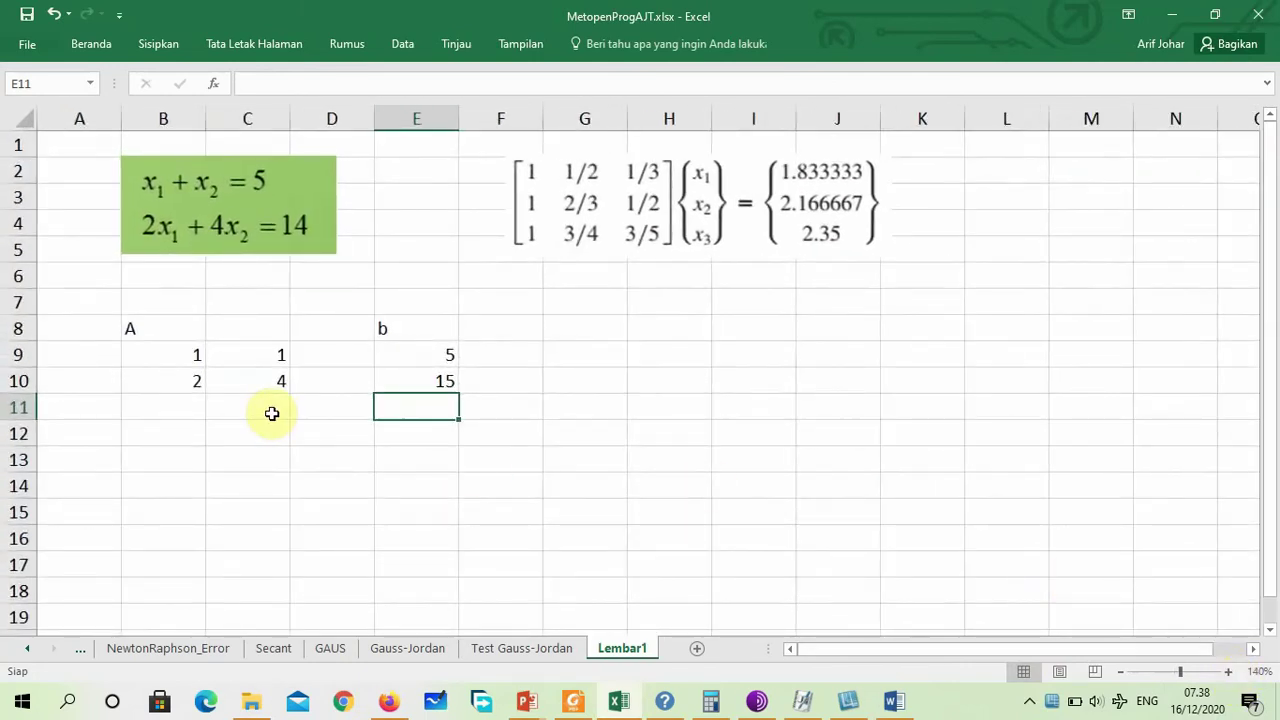
left_click_drag(167, 353, 277, 379)
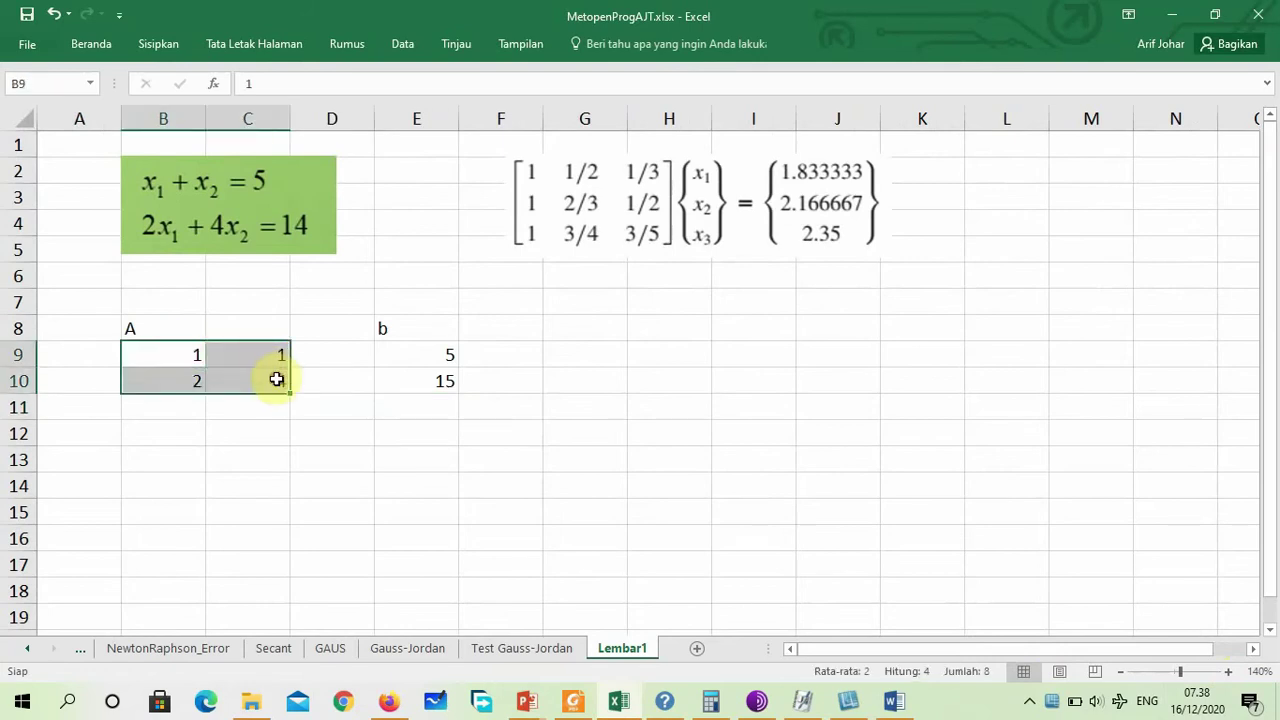
left_click_drag(420, 354, 436, 376)
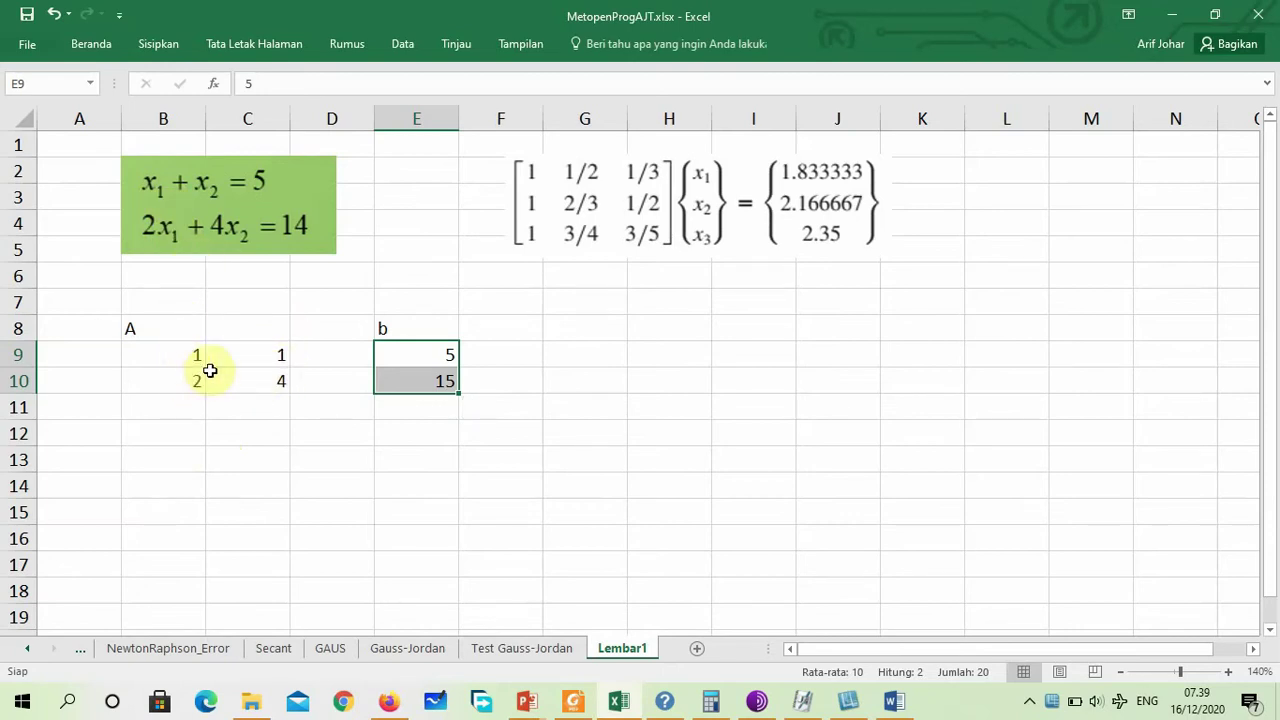
left_click(155, 447)
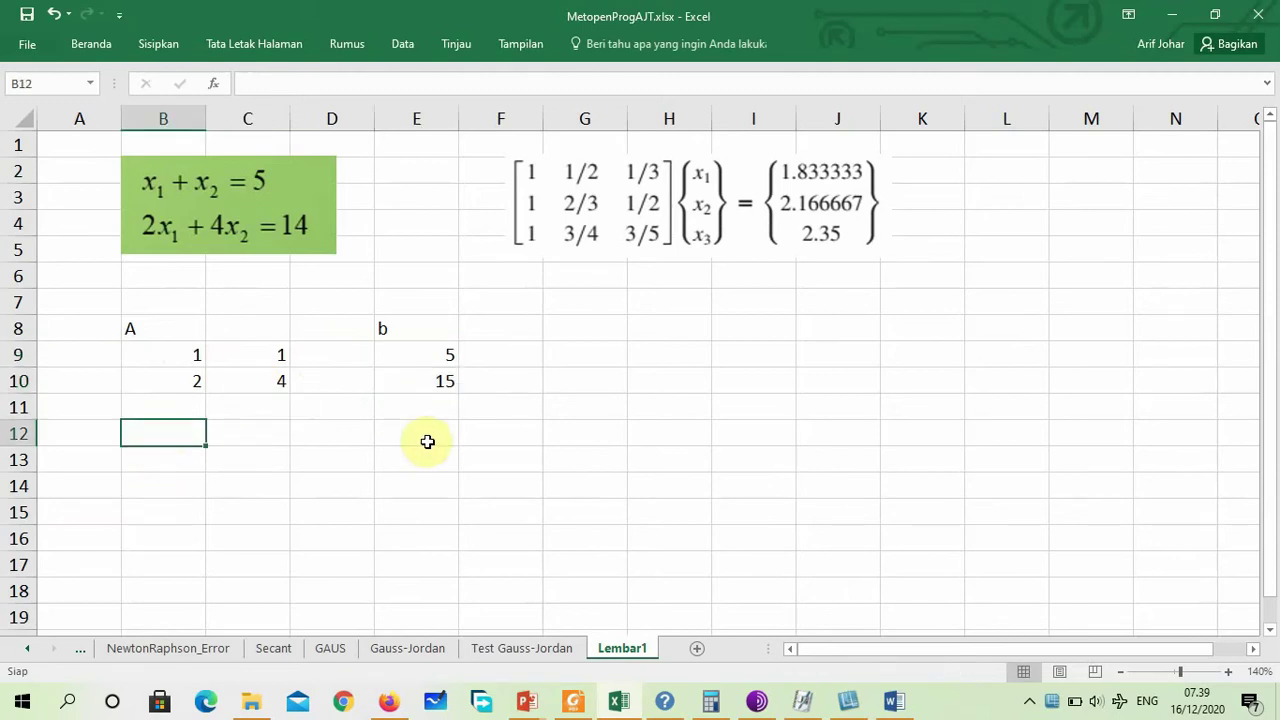
type("x1")
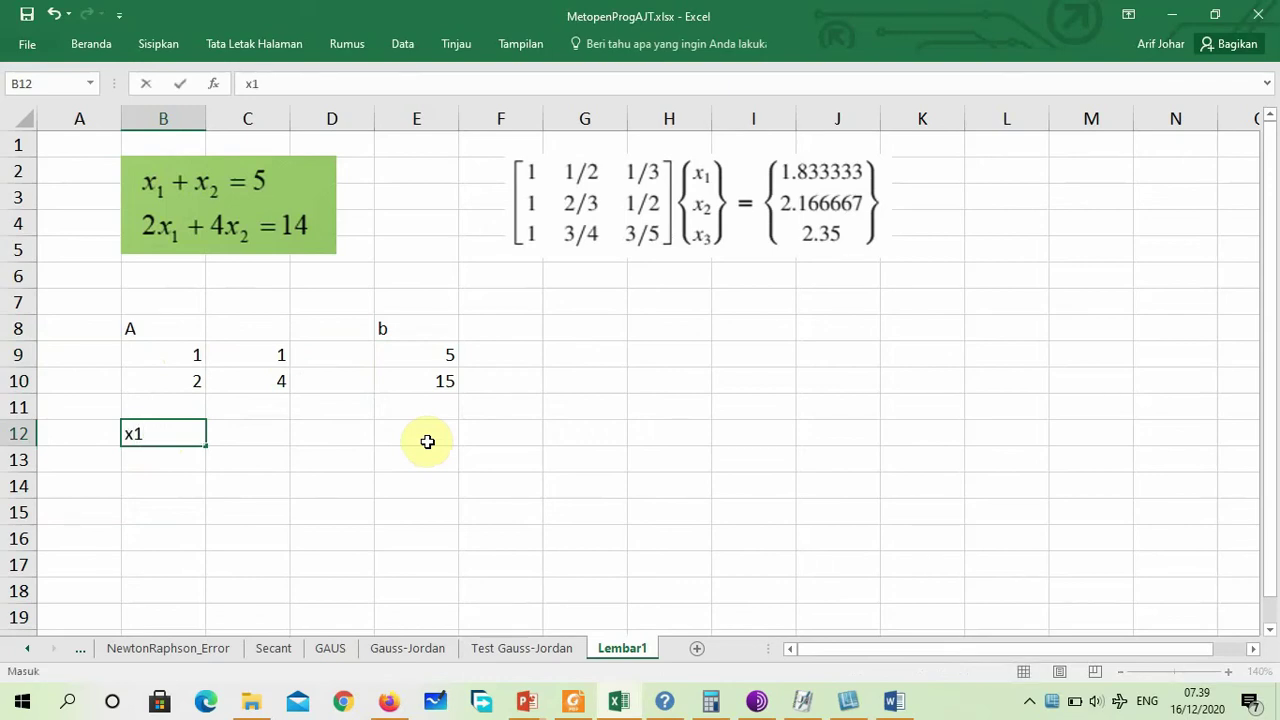
type(",x2= Inv(A")
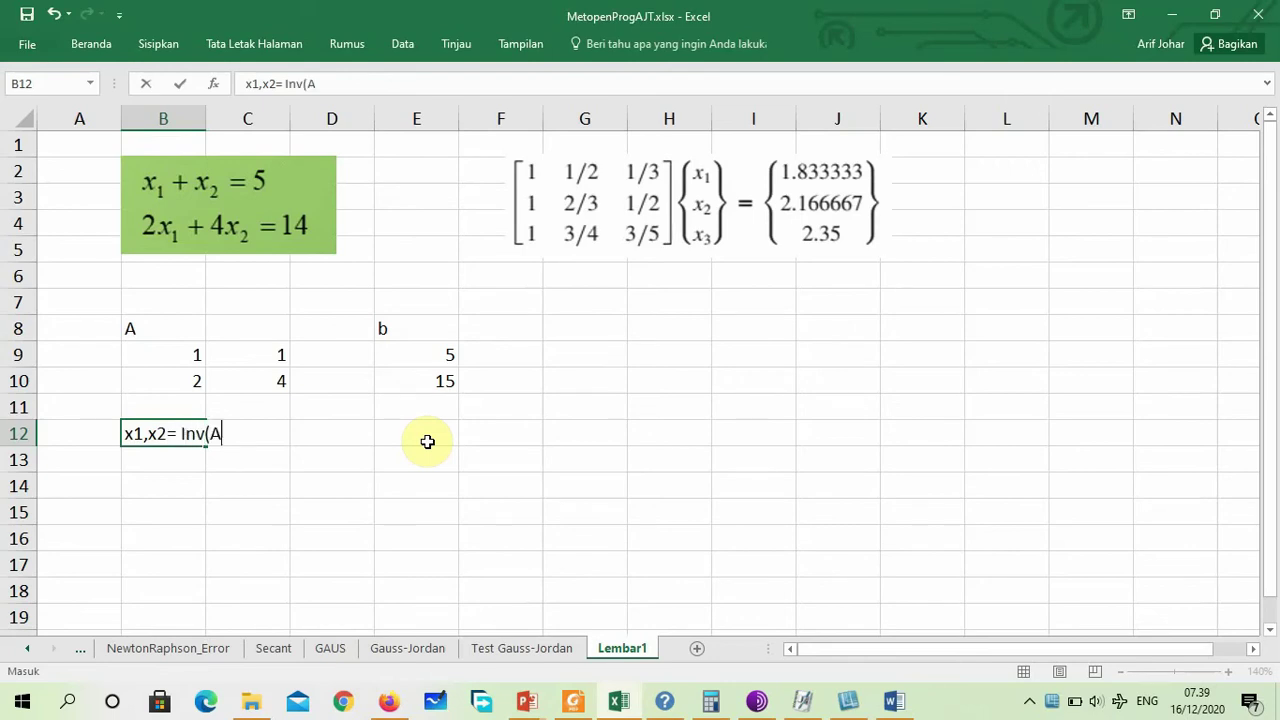
type(").b")
key("Return")
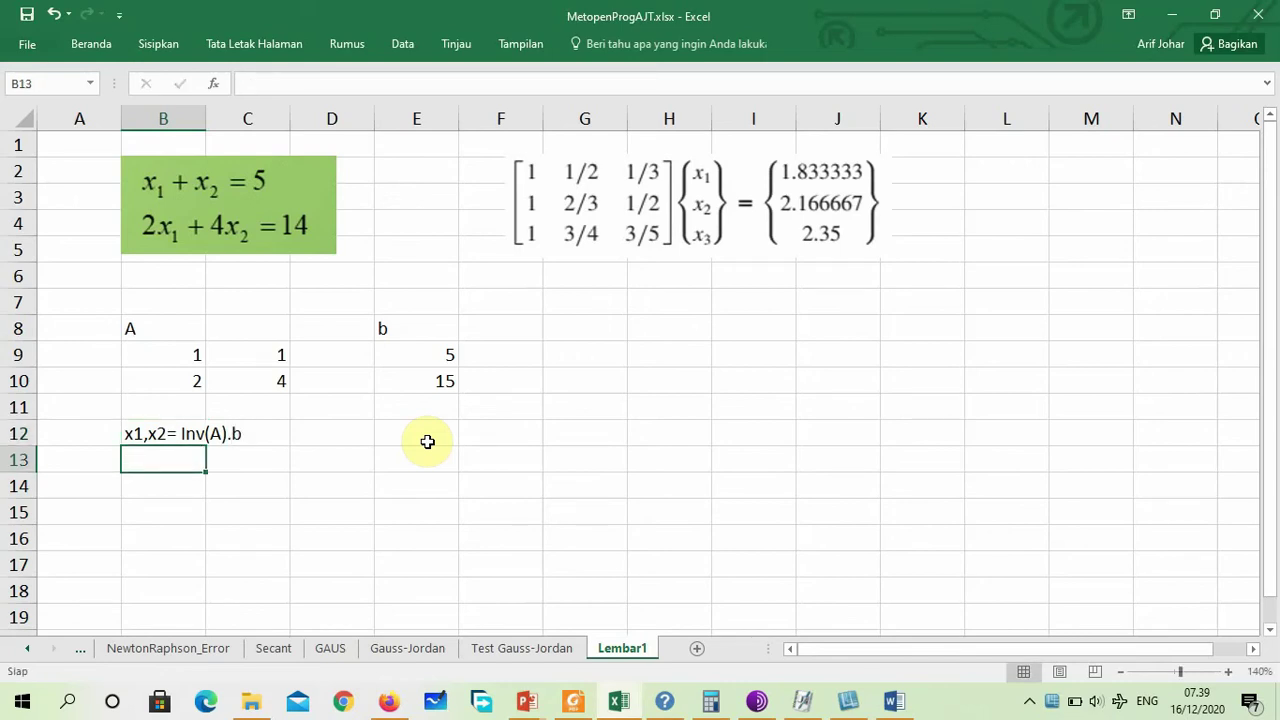
Add the label "inv(A)" in cell B14 for the inverse matrix.
left_click(171, 518)
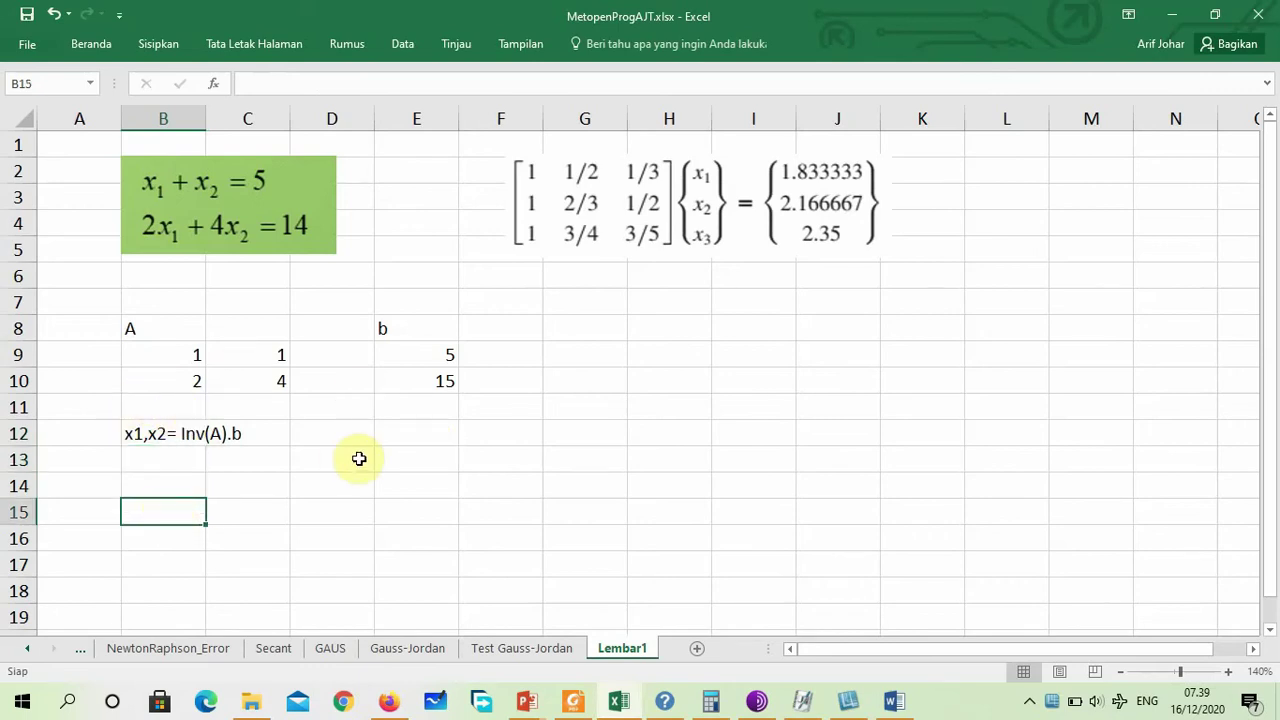
key("Up")
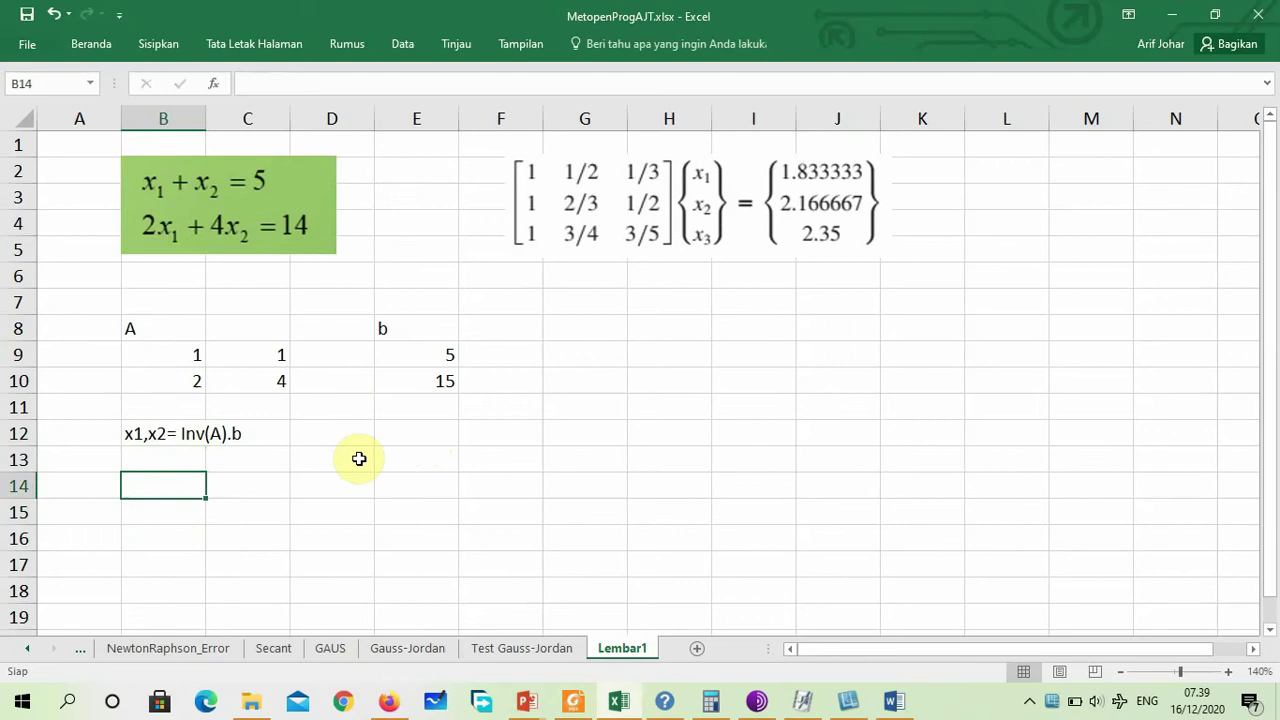
type("in")
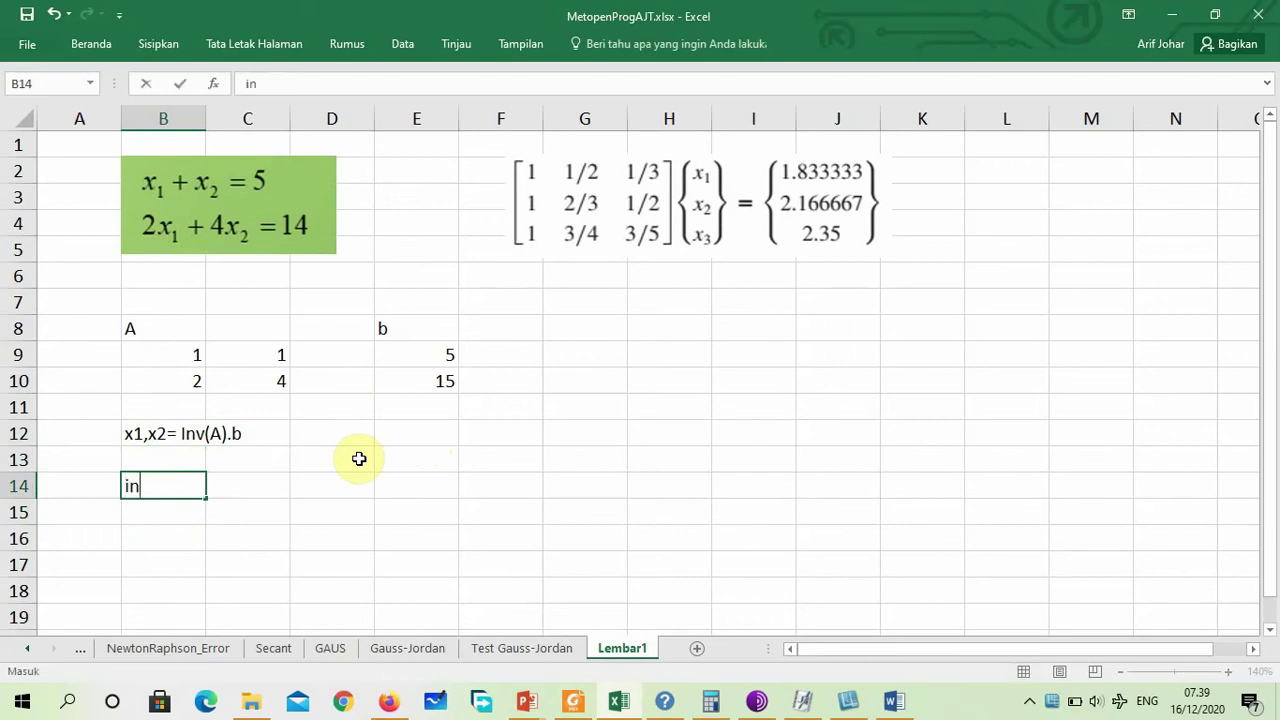
type("v(A)")
key("Return")
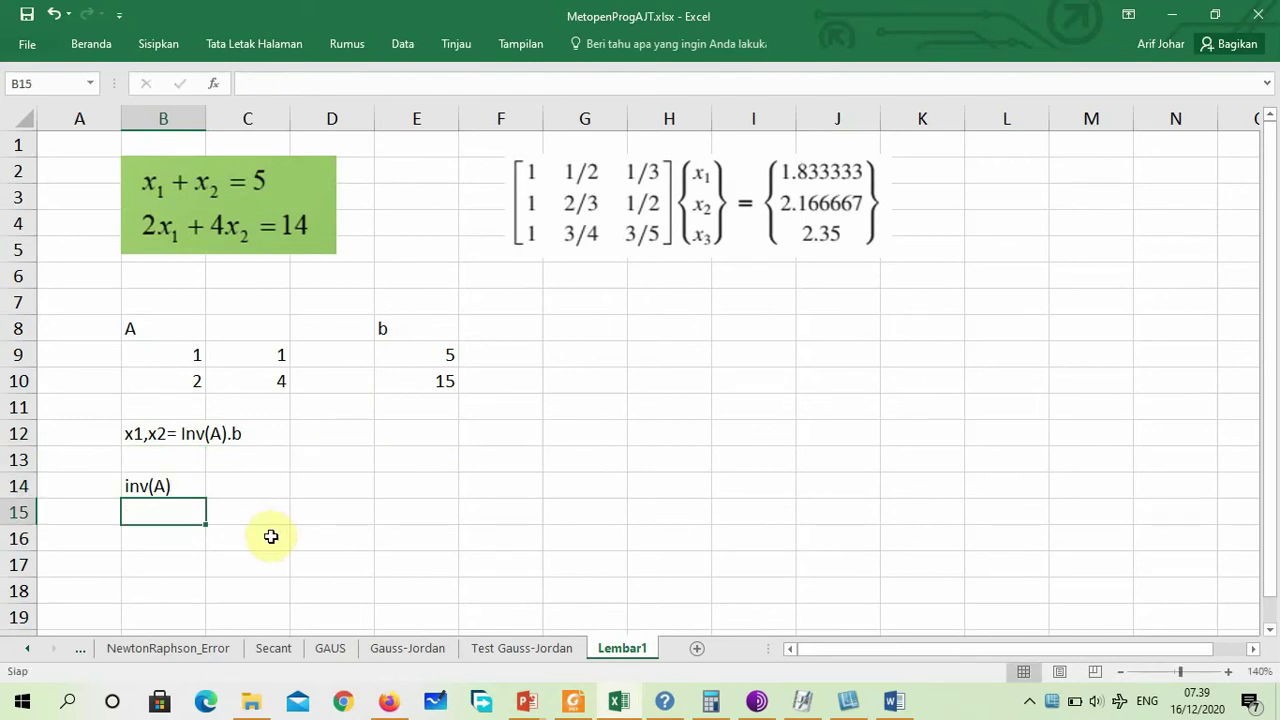
Select the 2×2 output range B15:C16 under the inv(A) label, matching the size of matrix A.
scroll(250, 530, "down", 1)
left_click(166, 481)
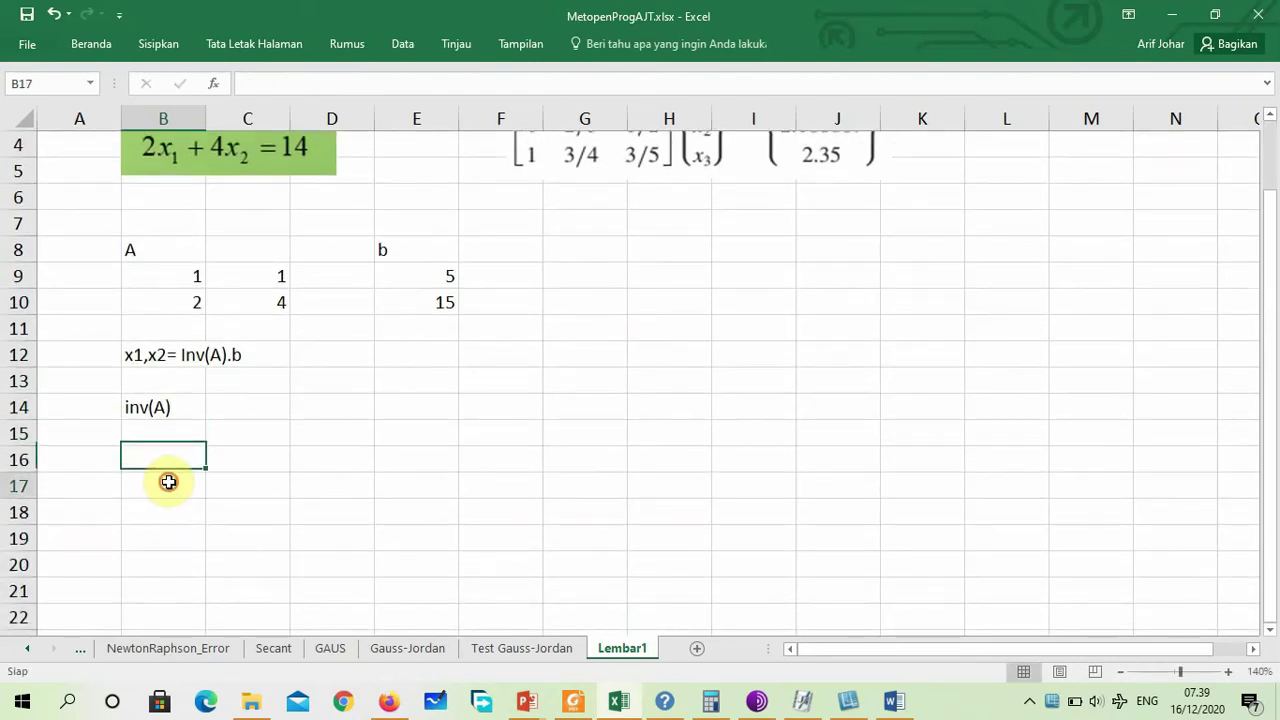
left_click(169, 431)
left_click_drag(201, 284, 241, 302)
scroll(251, 457, "up", 1)
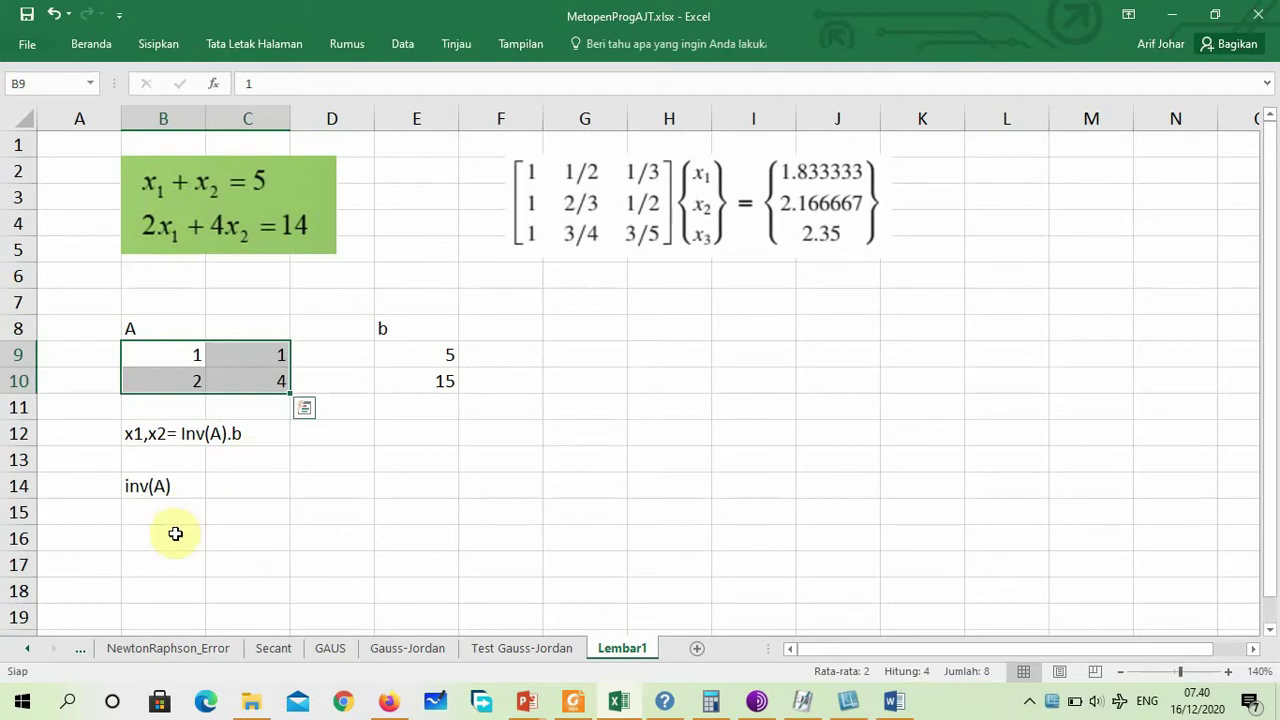
left_click_drag(181, 517, 249, 539)
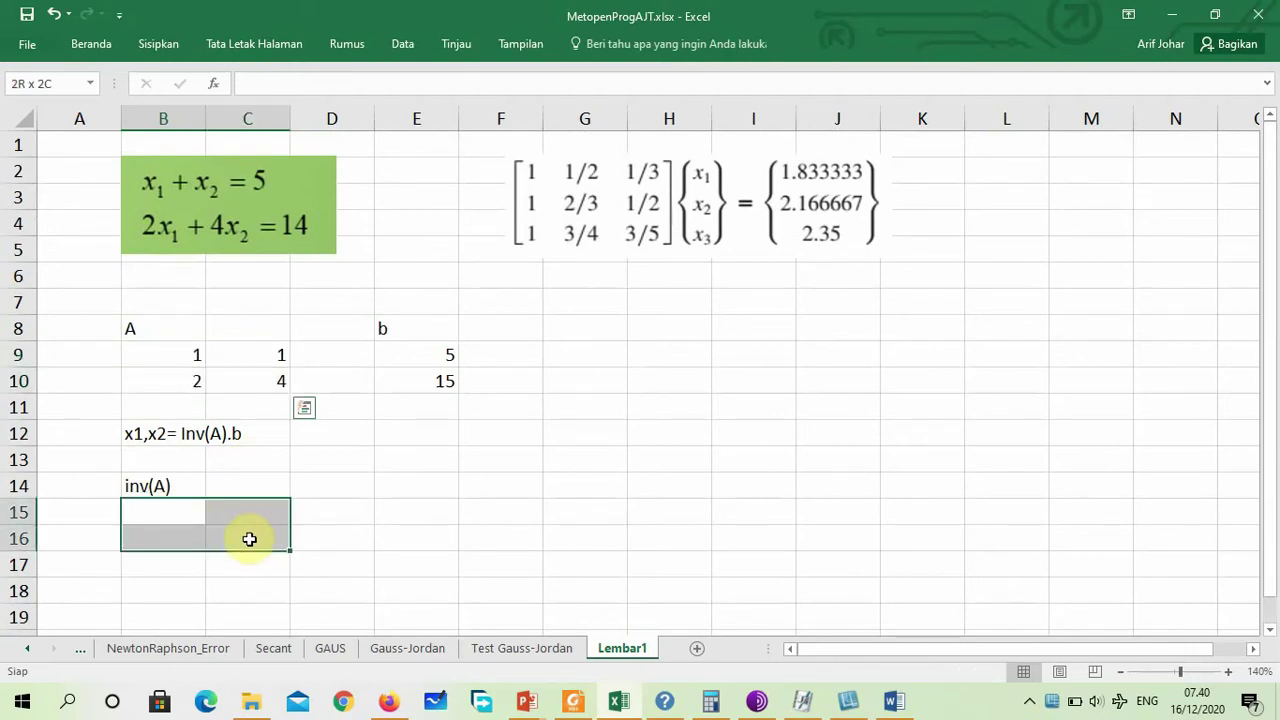
left_click_drag(249, 539, 251, 534)
left_click(166, 530)
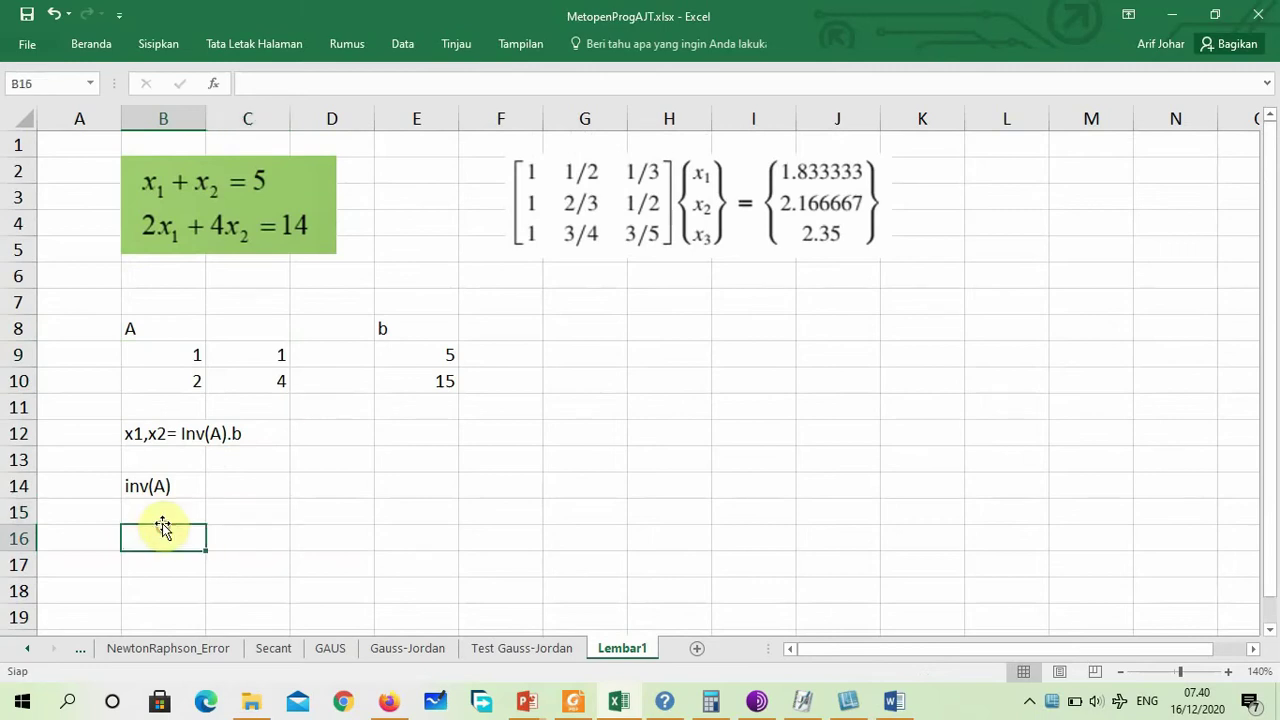
left_click(145, 507)
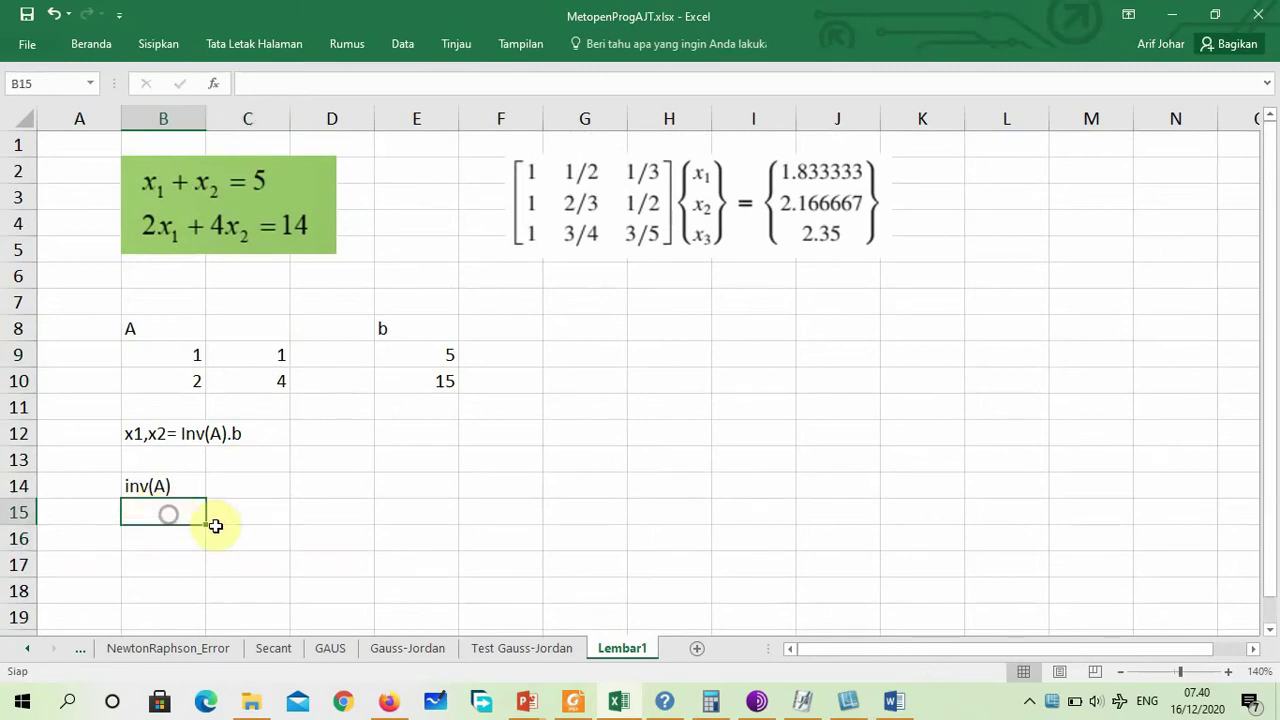
left_click_drag(204, 526, 252, 537)
left_click(241, 567)
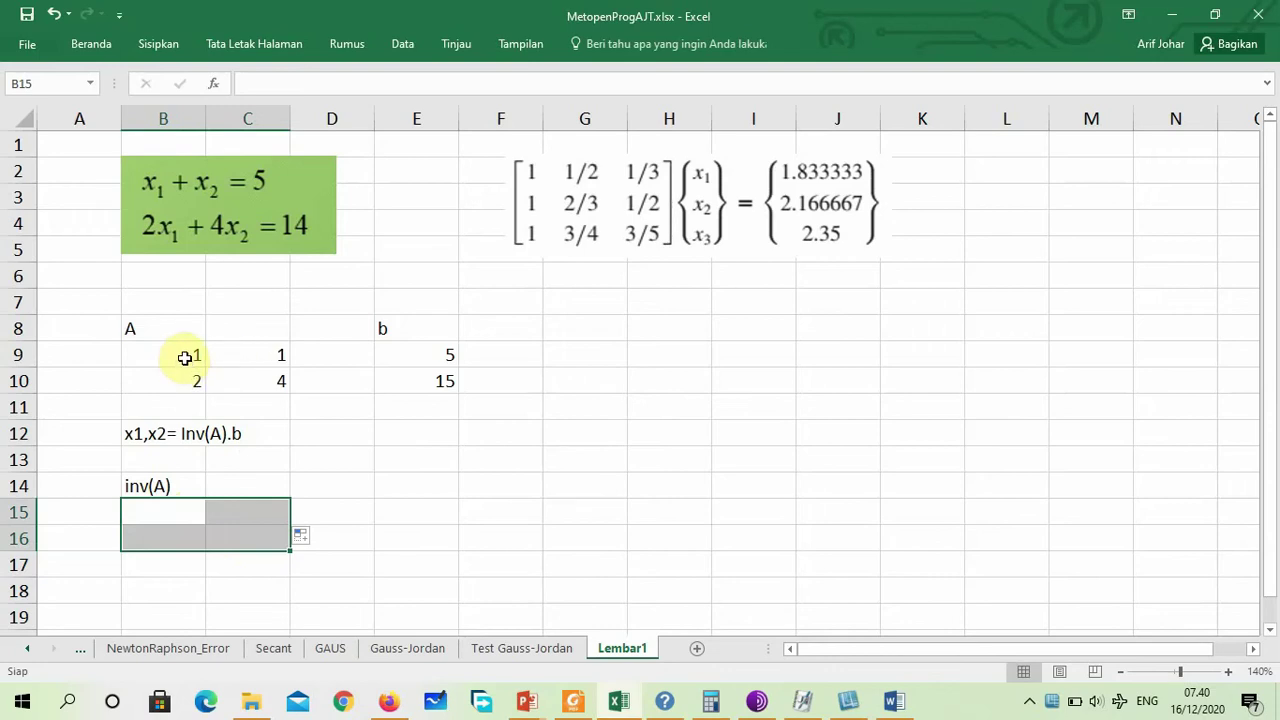
Begin a MINVERSE formula for the selected output range B15:C16.
left_click(249, 83)
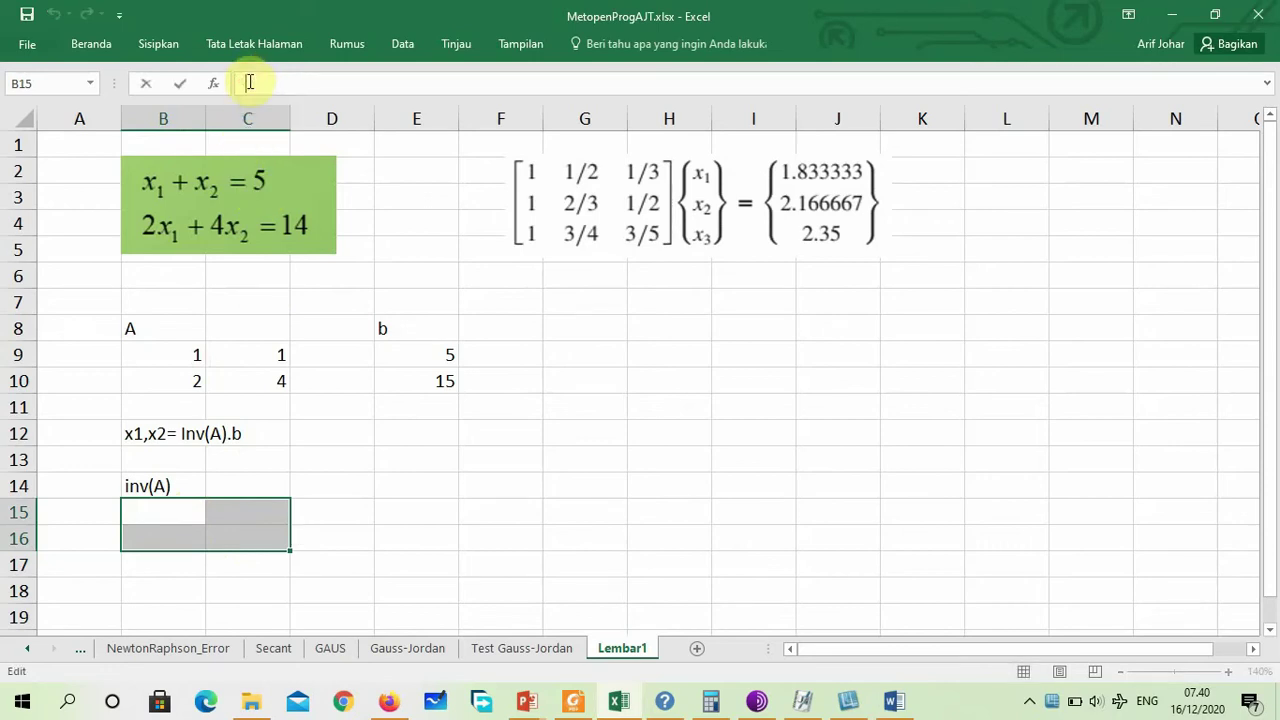
type("=mi")
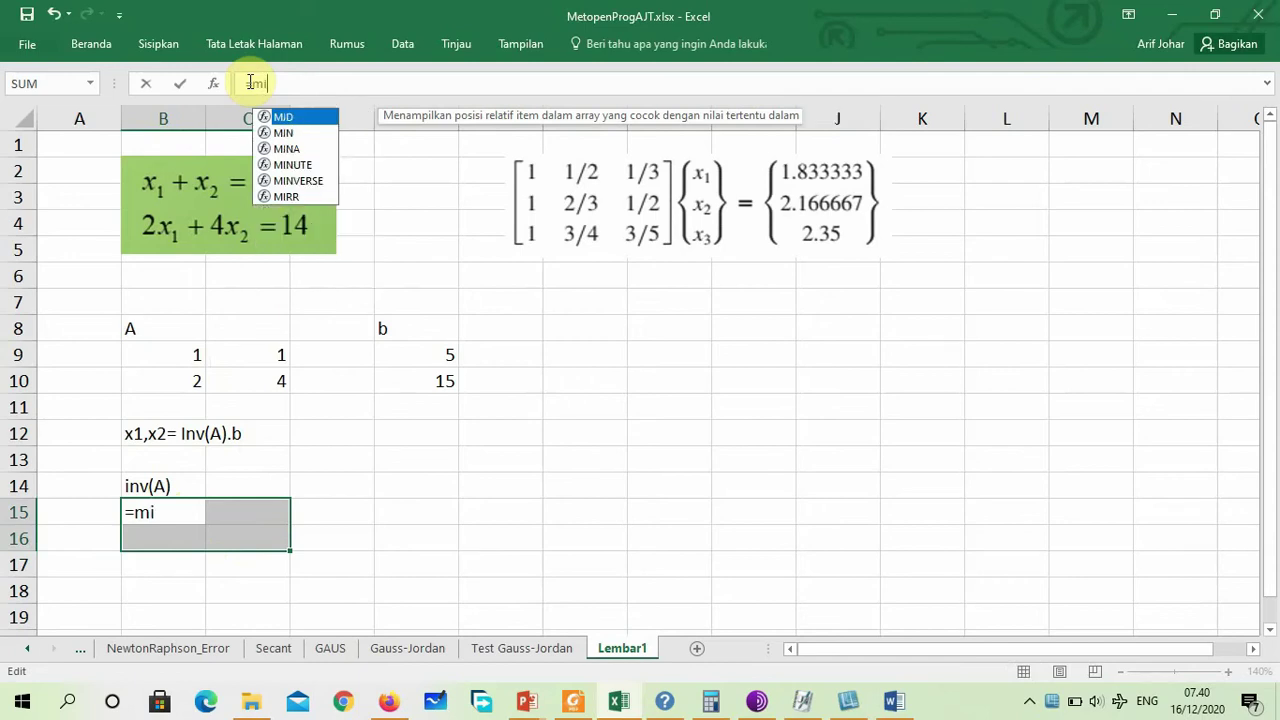
type("n")
key("Down")
key("Down")
key("Down")
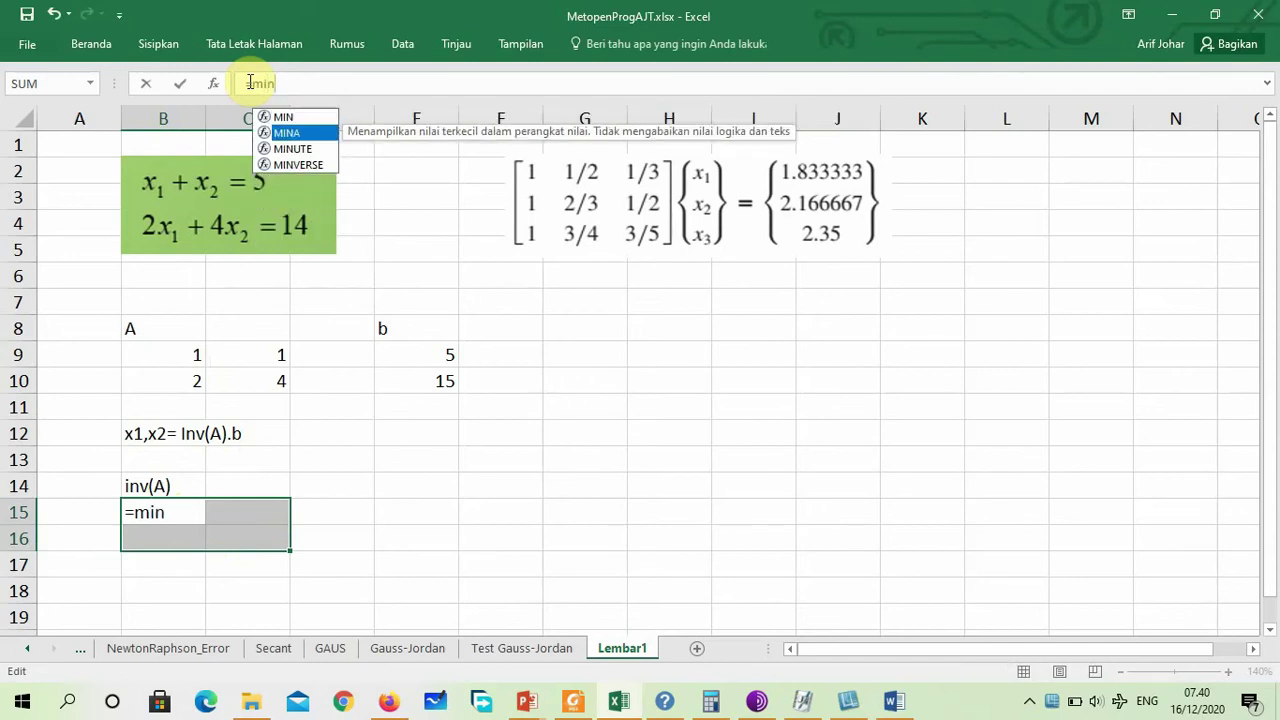
key("Tab")
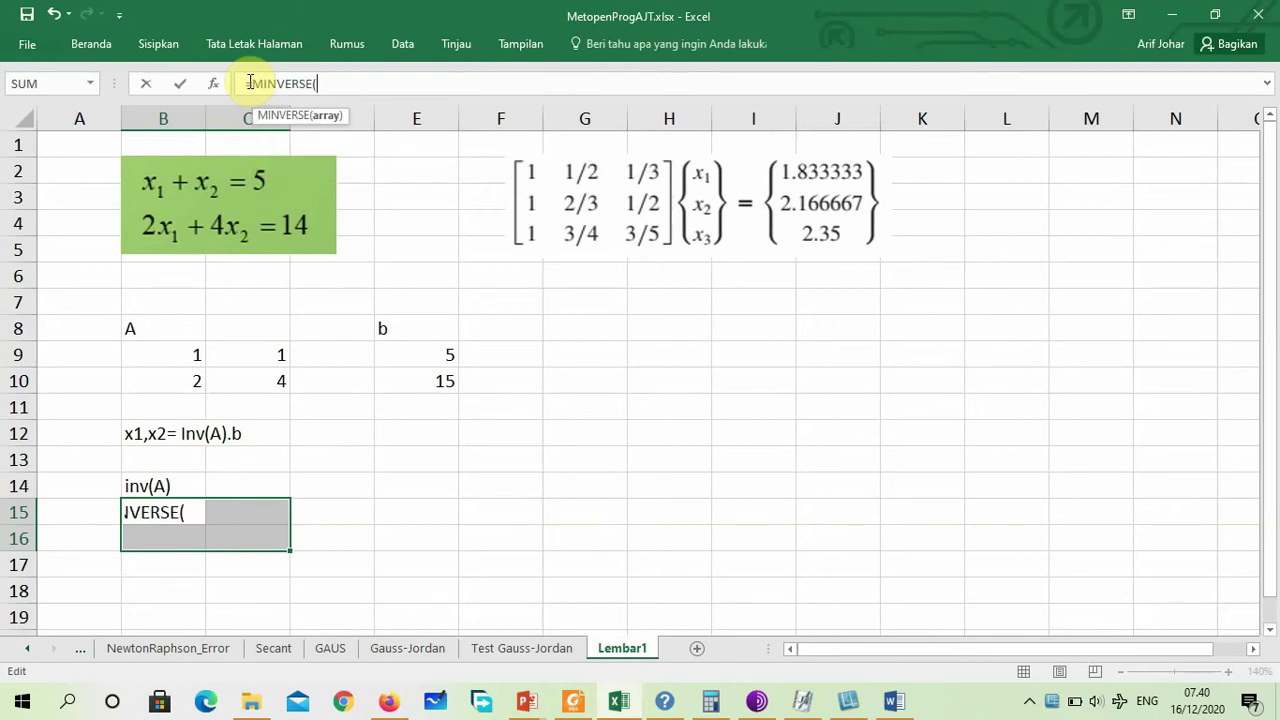
Use matrix A, B9:C10, as the MINVERSE array and enter the formula as an array formula across B15:C16.
left_click(189, 355)
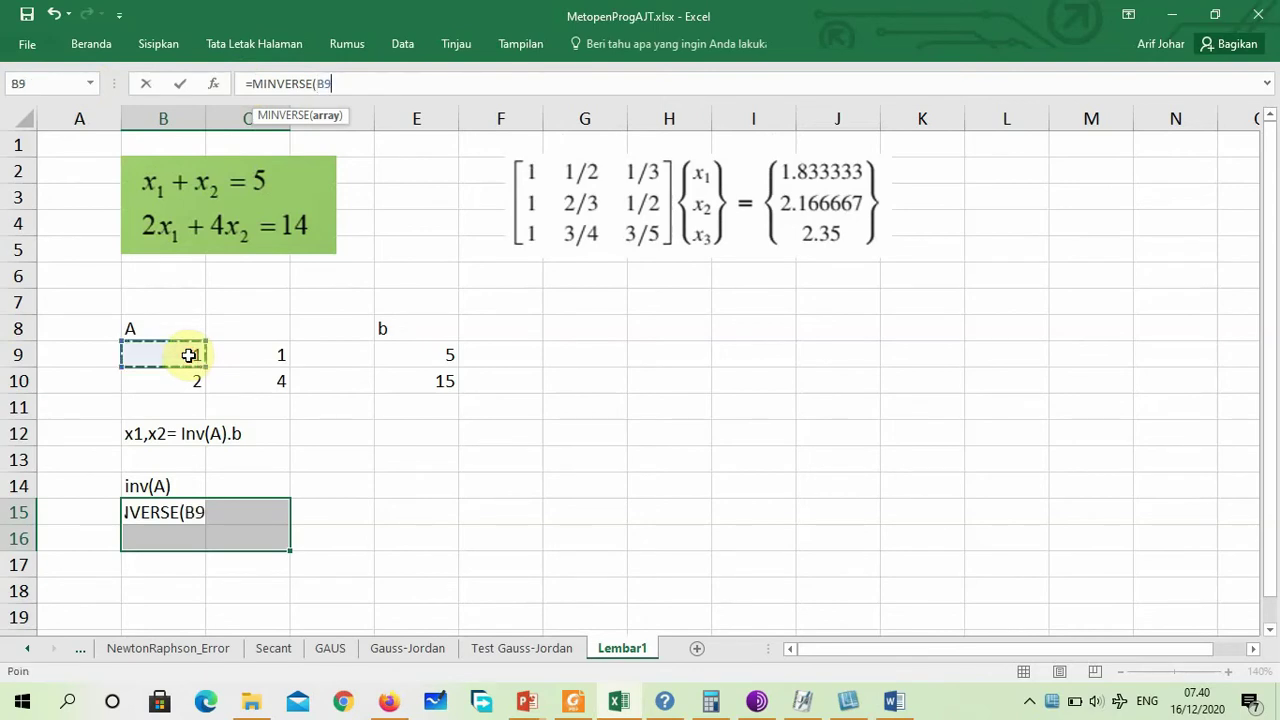
left_click(251, 360)
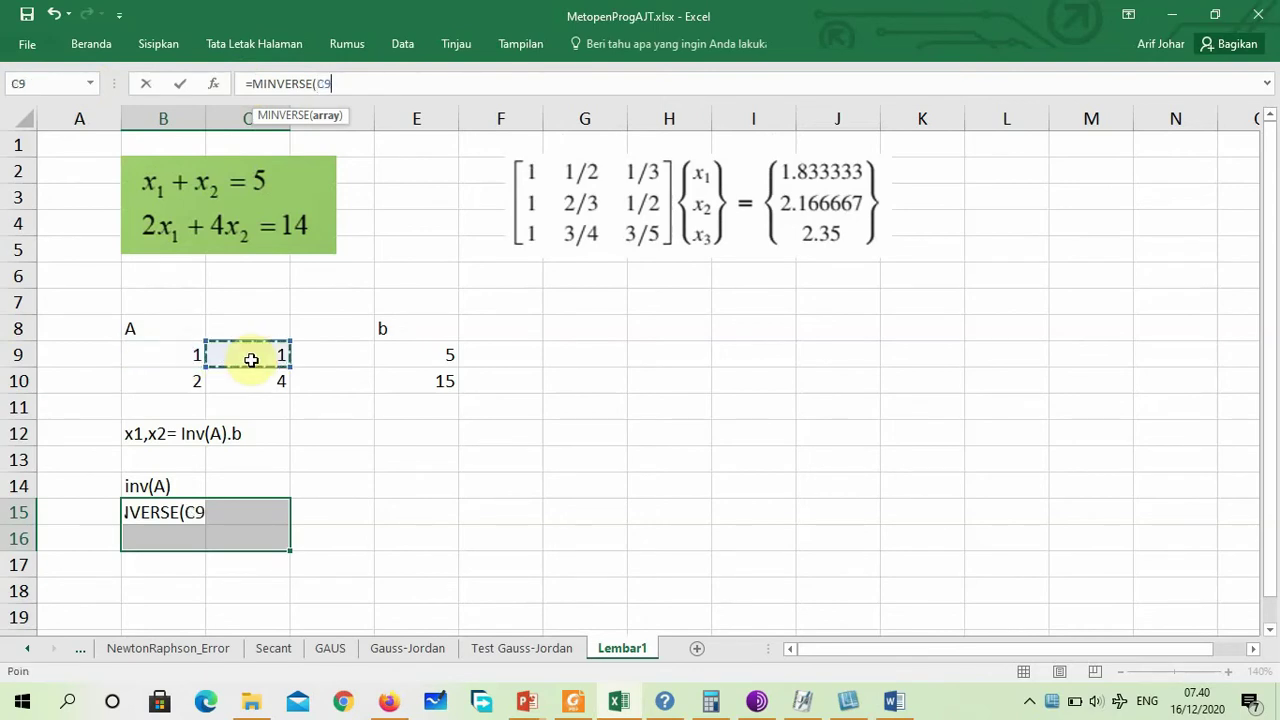
left_click_drag(189, 355, 251, 360)
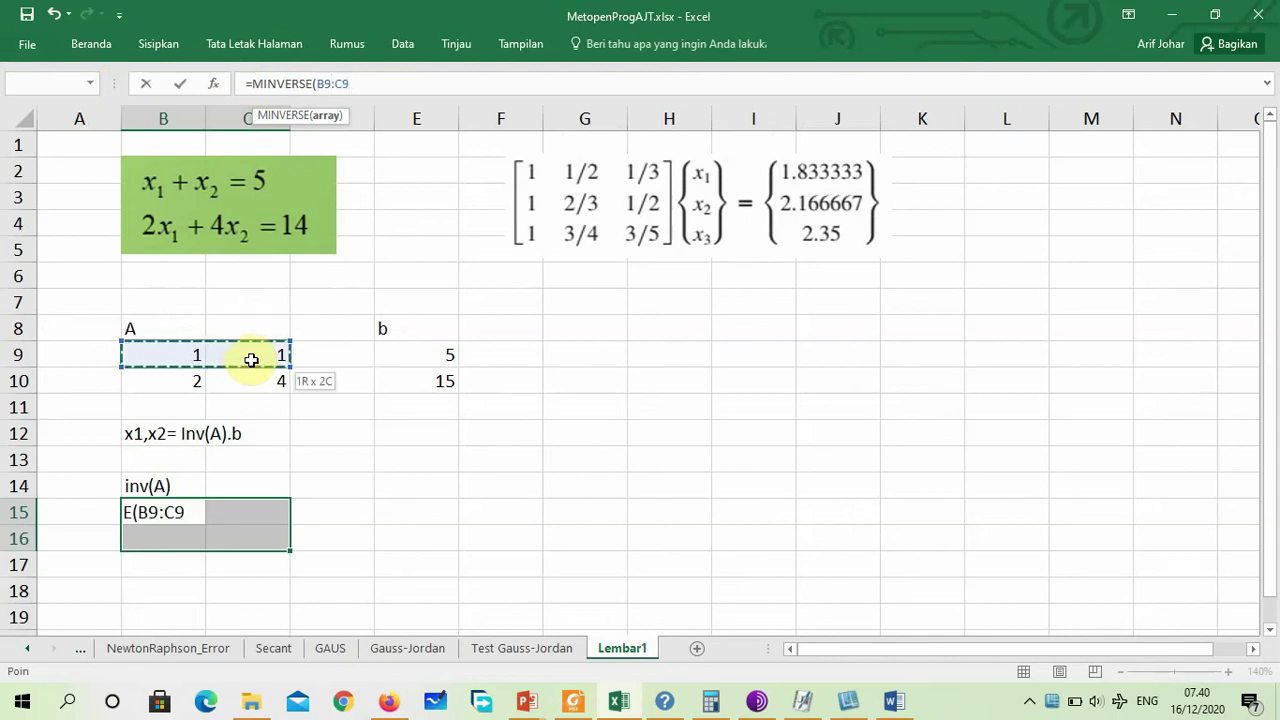
key("shift+Down")
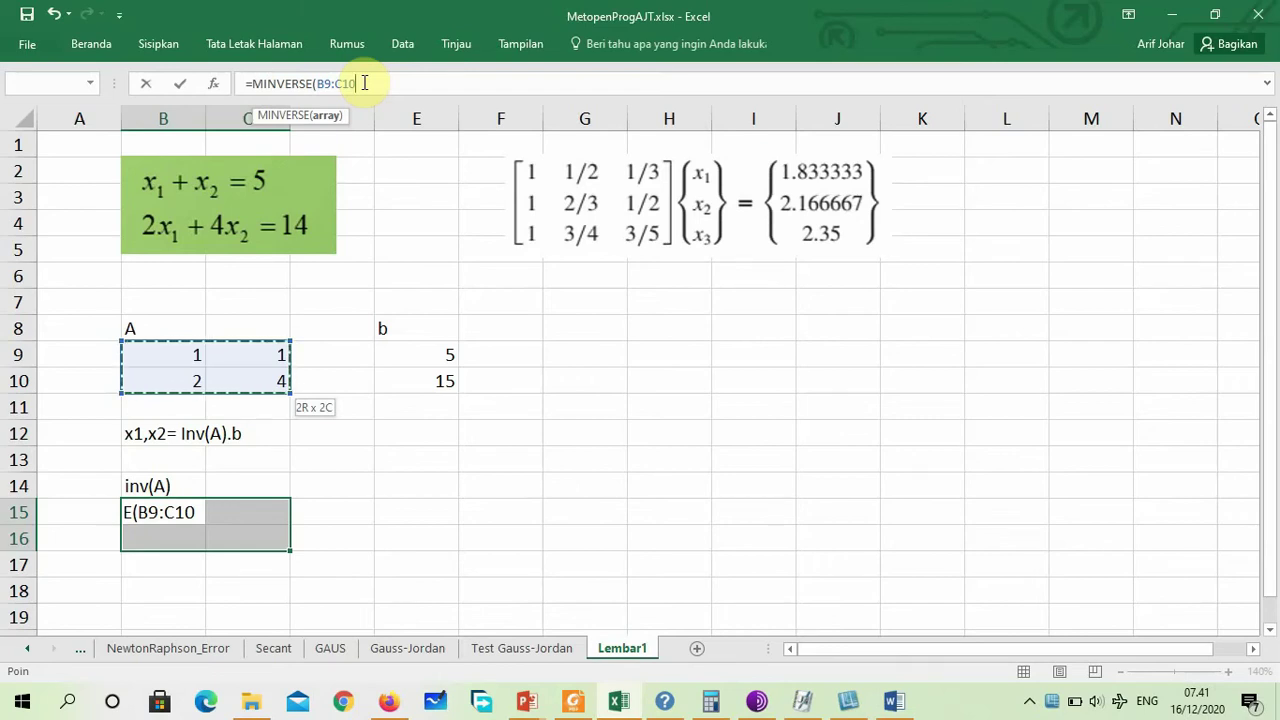
type(")")
left_click(365, 83)
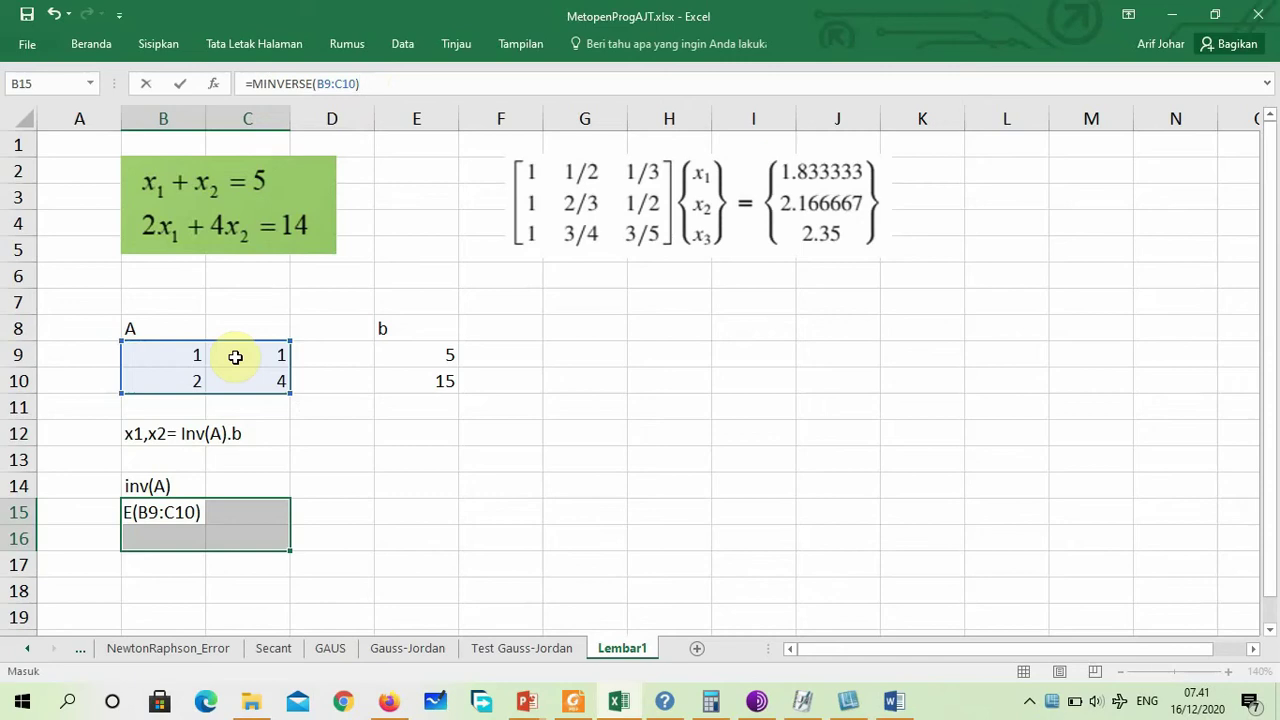
key("ctrl+shift+Return")
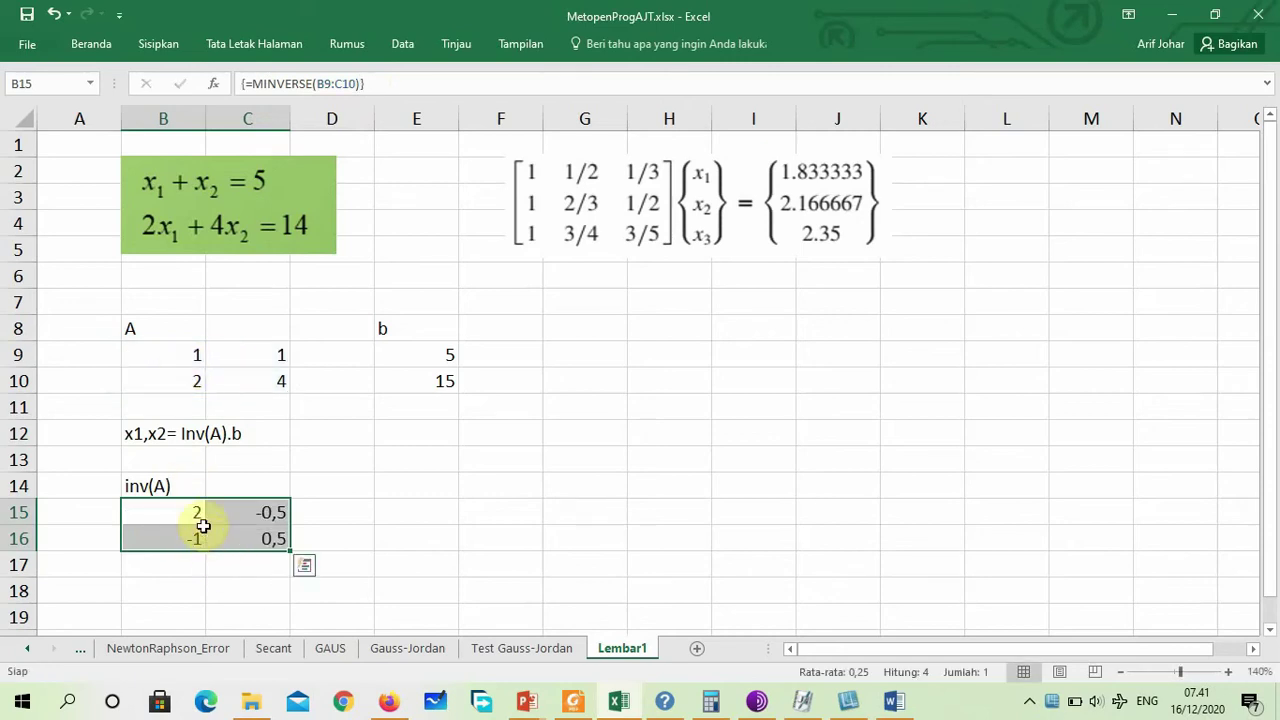
Examine matrix A, its inverse in B15:C16 and vector b in E9:E10 as the operands of the solution.
left_click(190, 358)
left_click(171, 388)
left_click_drag(185, 360, 264, 382)
left_click_drag(173, 513, 251, 532)
left_click(457, 537)
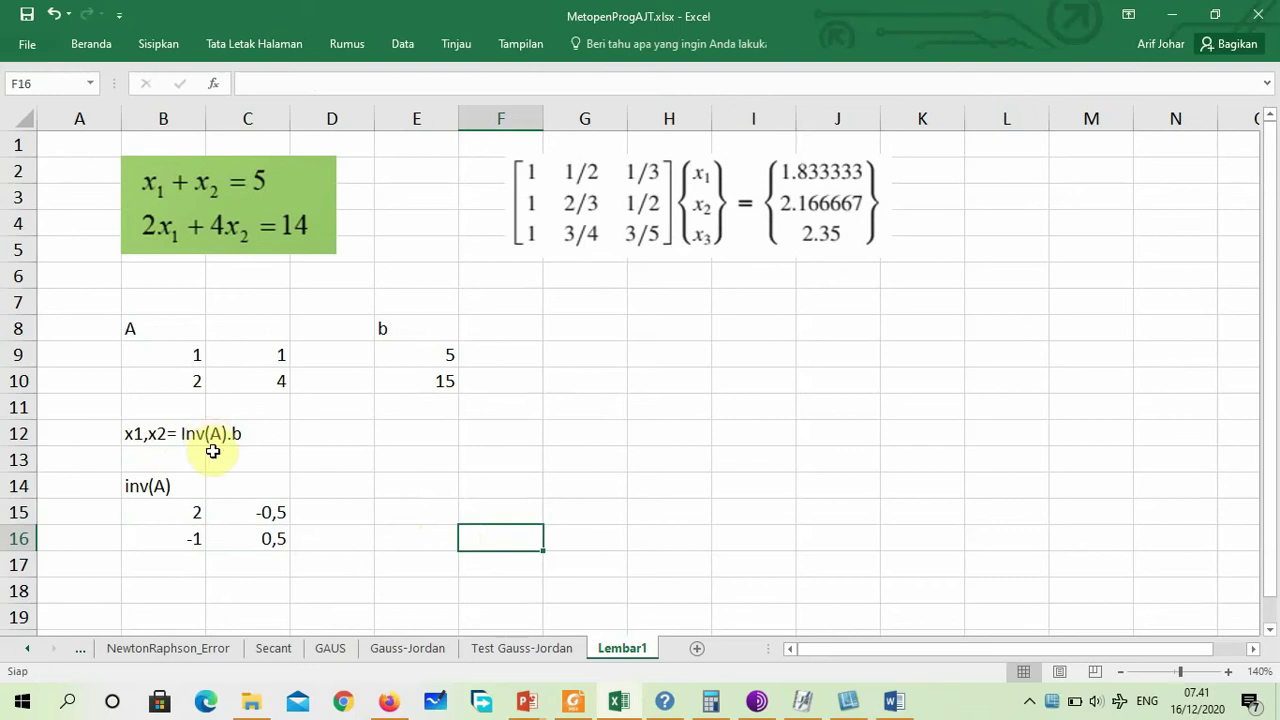
left_click(147, 500)
left_click_drag(147, 500, 280, 537)
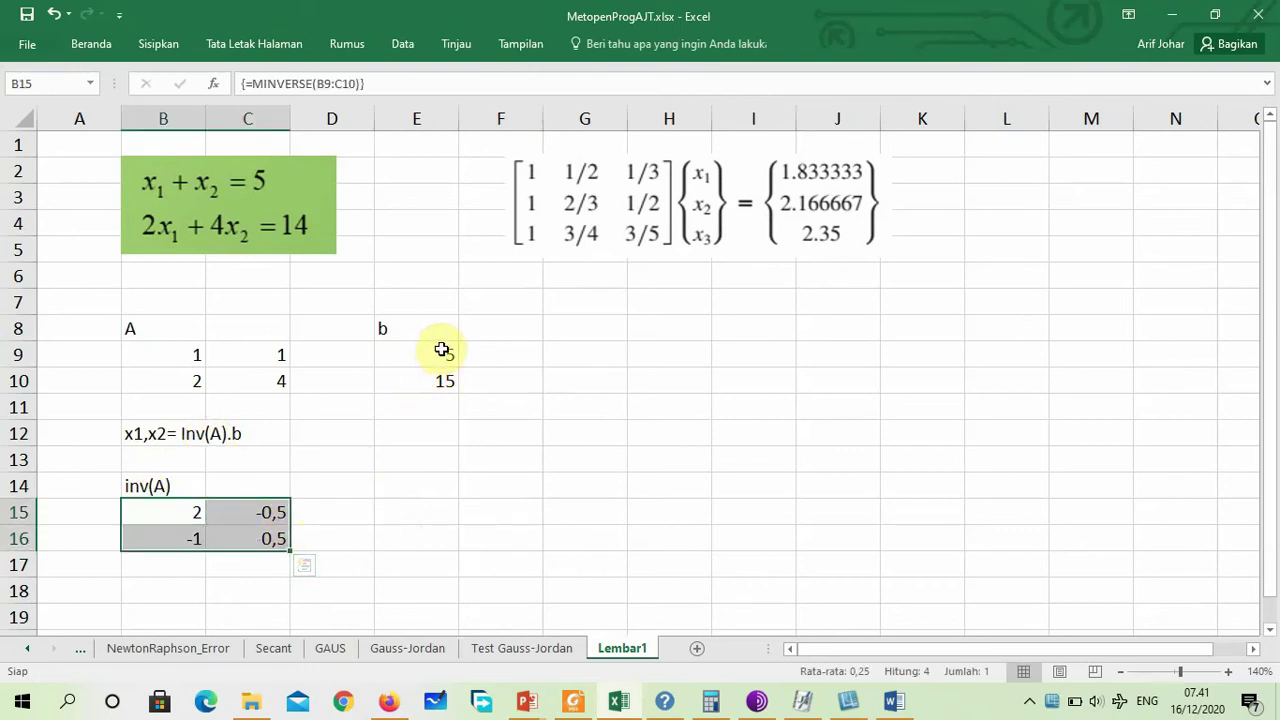
left_click_drag(441, 349, 441, 373)
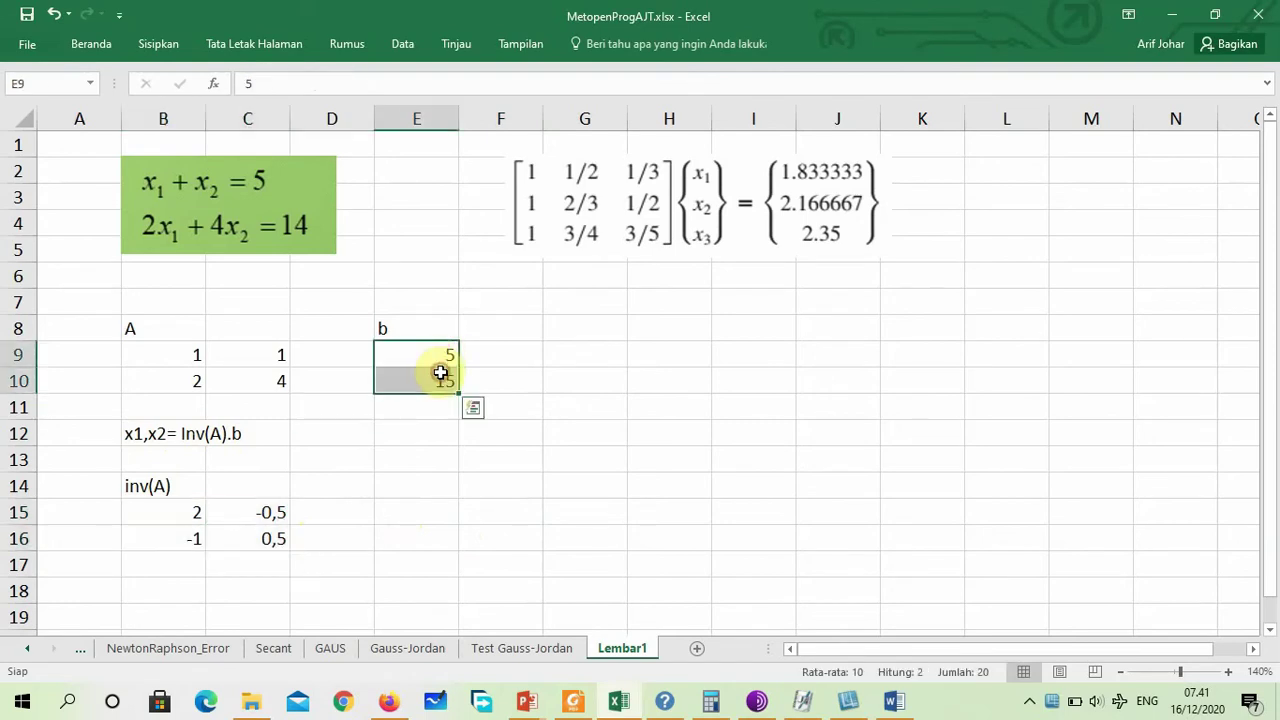
Add the labels "x1=" in E15 and "x2=" in E16 beside the inverse matrix.
left_click(419, 513)
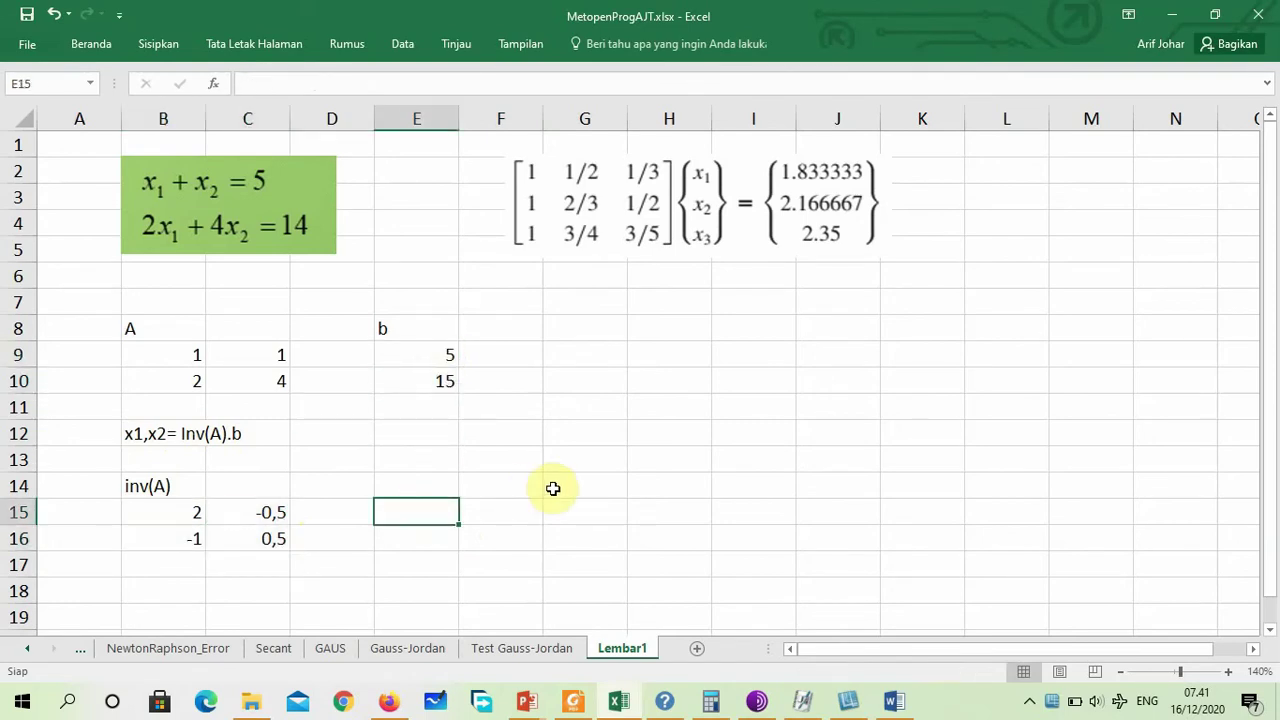
type("x1")
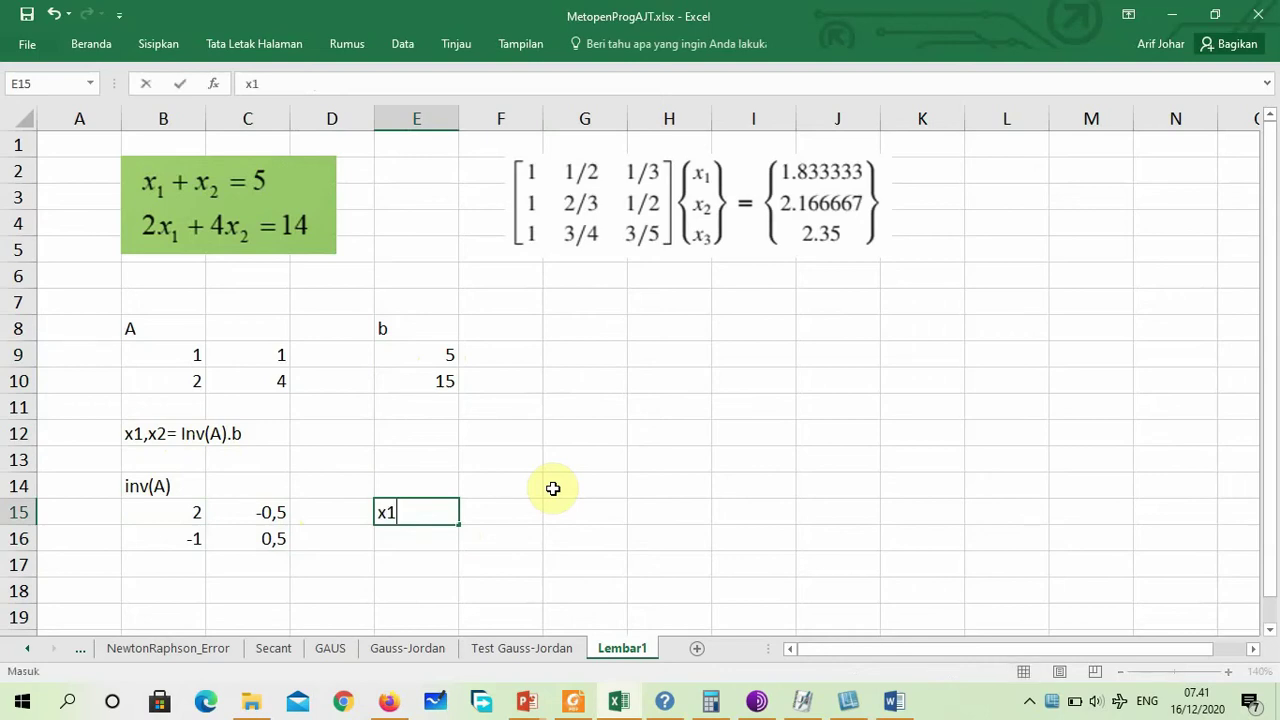
type("=")
key("Return")
type("x")
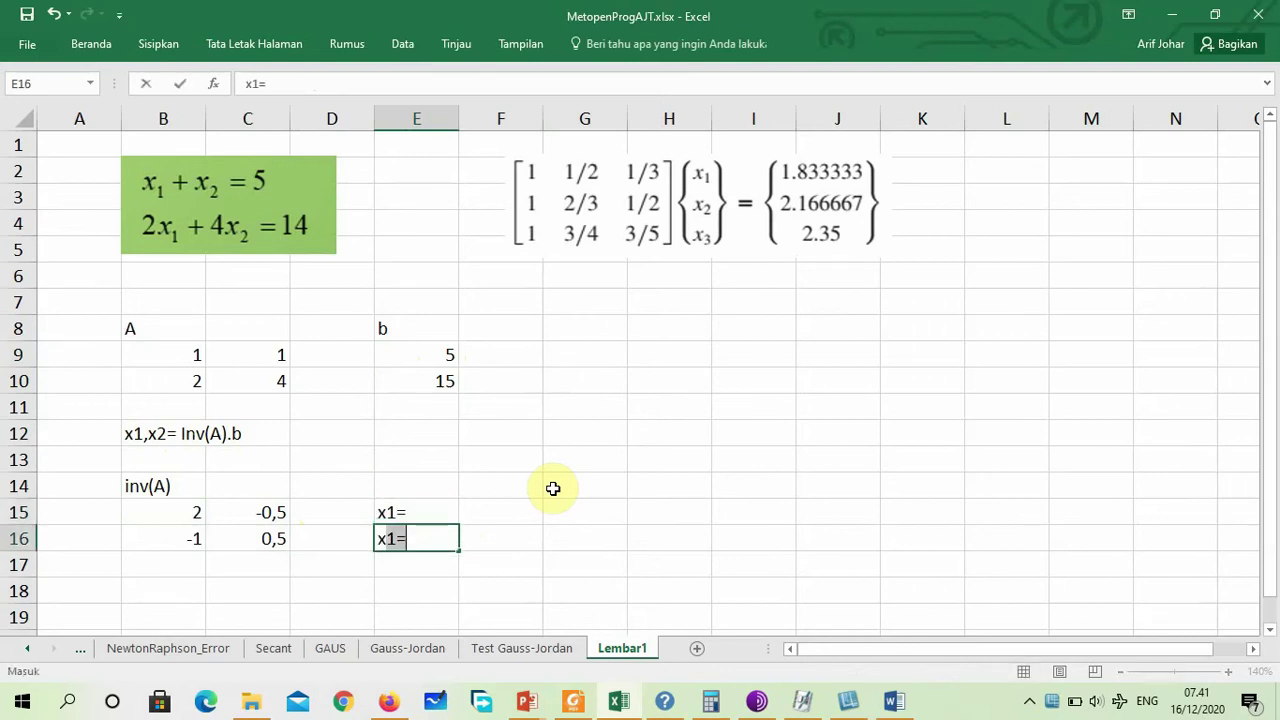
type("2=")
key("Return")
Select the 2×1 output range F15:F16 beside the x1= and x2= labels.
key("Up")
key("Right")
key("Up")
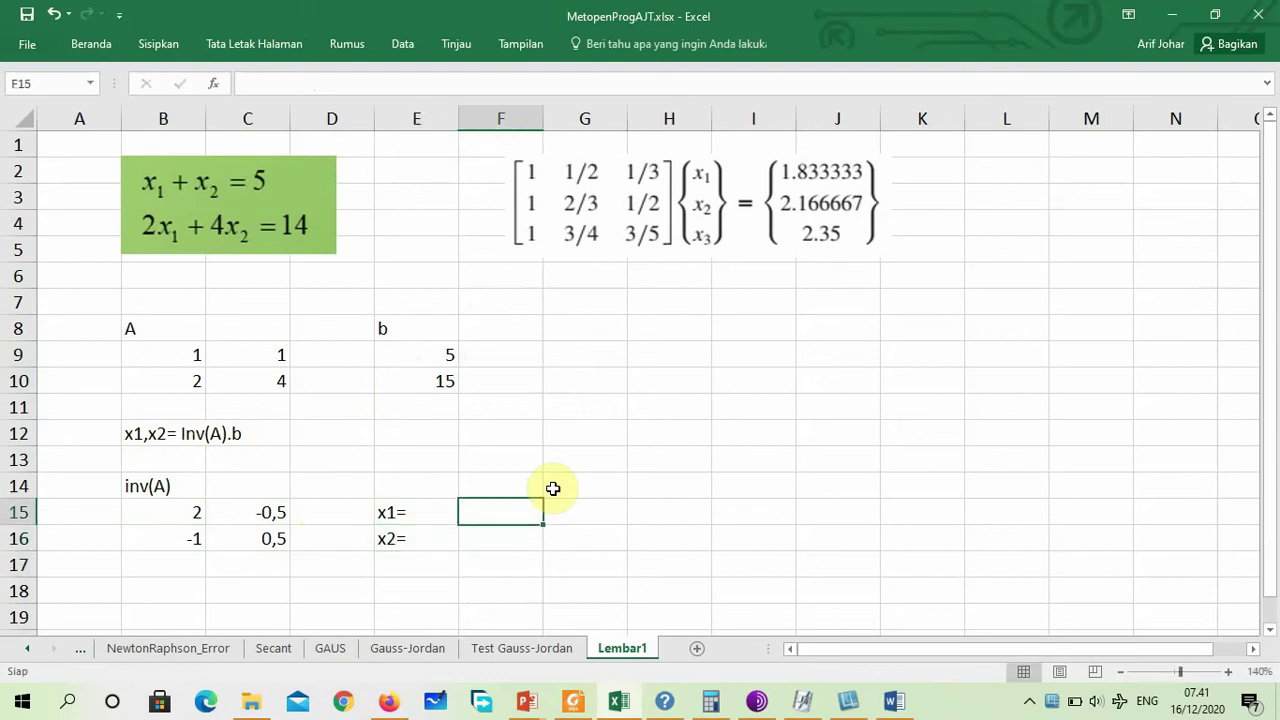
left_click(474, 534)
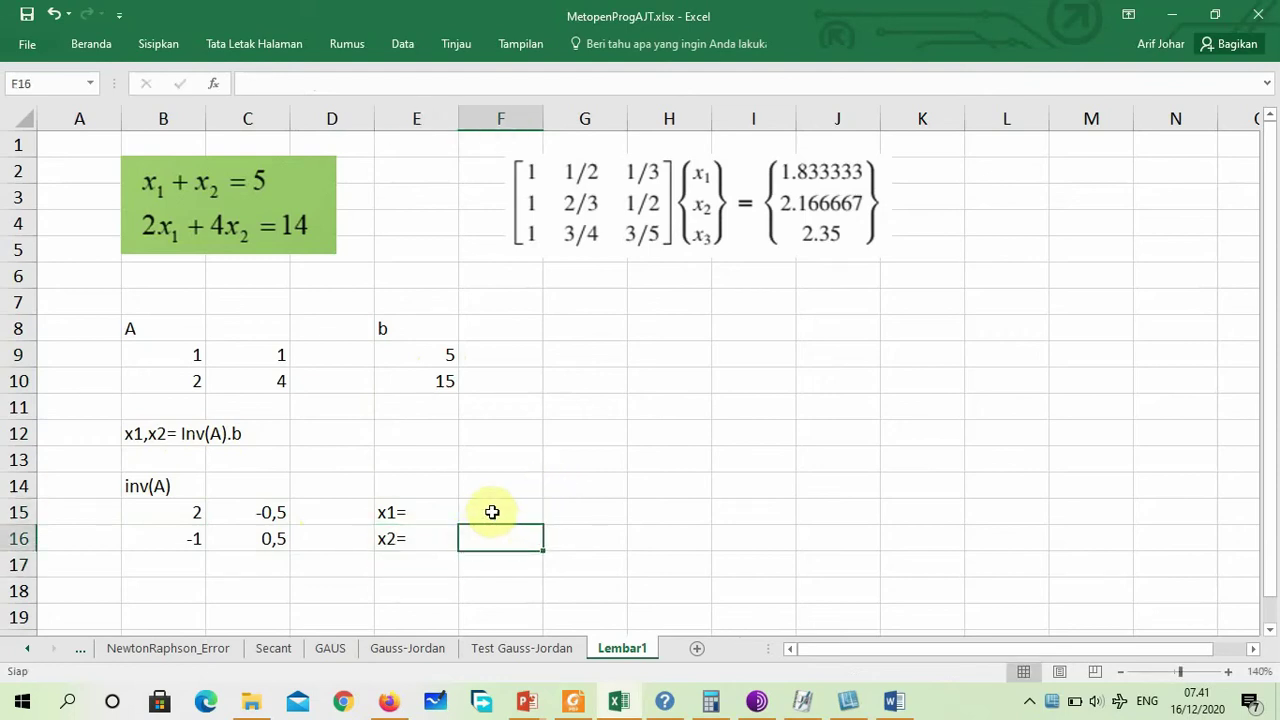
left_click_drag(491, 512, 497, 538)
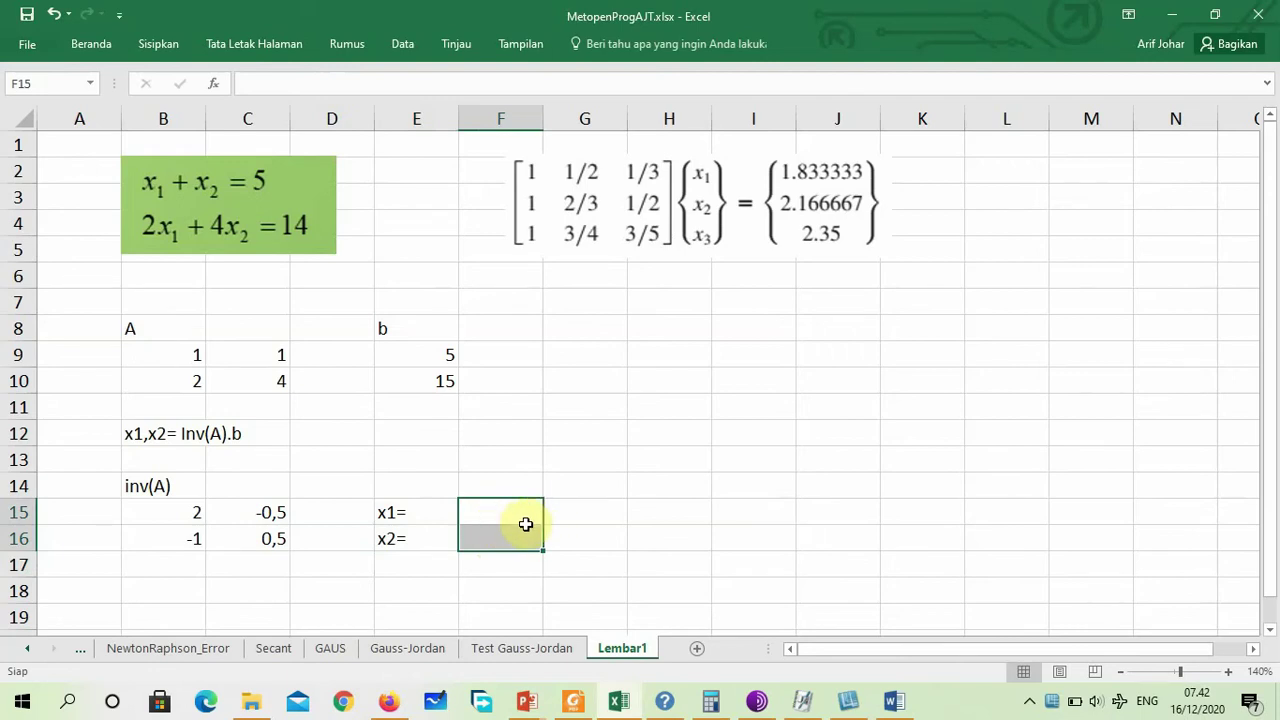
left_click(594, 515)
left_click_drag(483, 505, 483, 537)
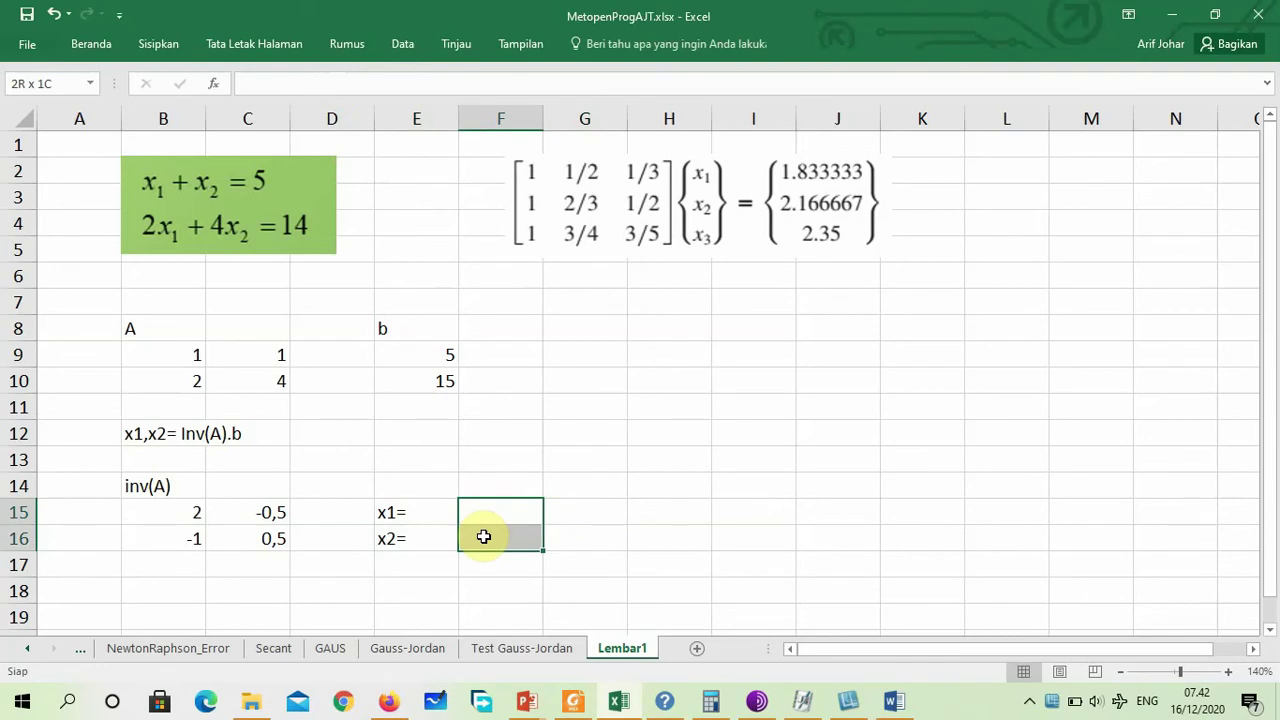
left_click_drag(483, 537, 483, 537)
Begin an MMULT formula for the selected solution range F15:F16.
left_click(282, 80)
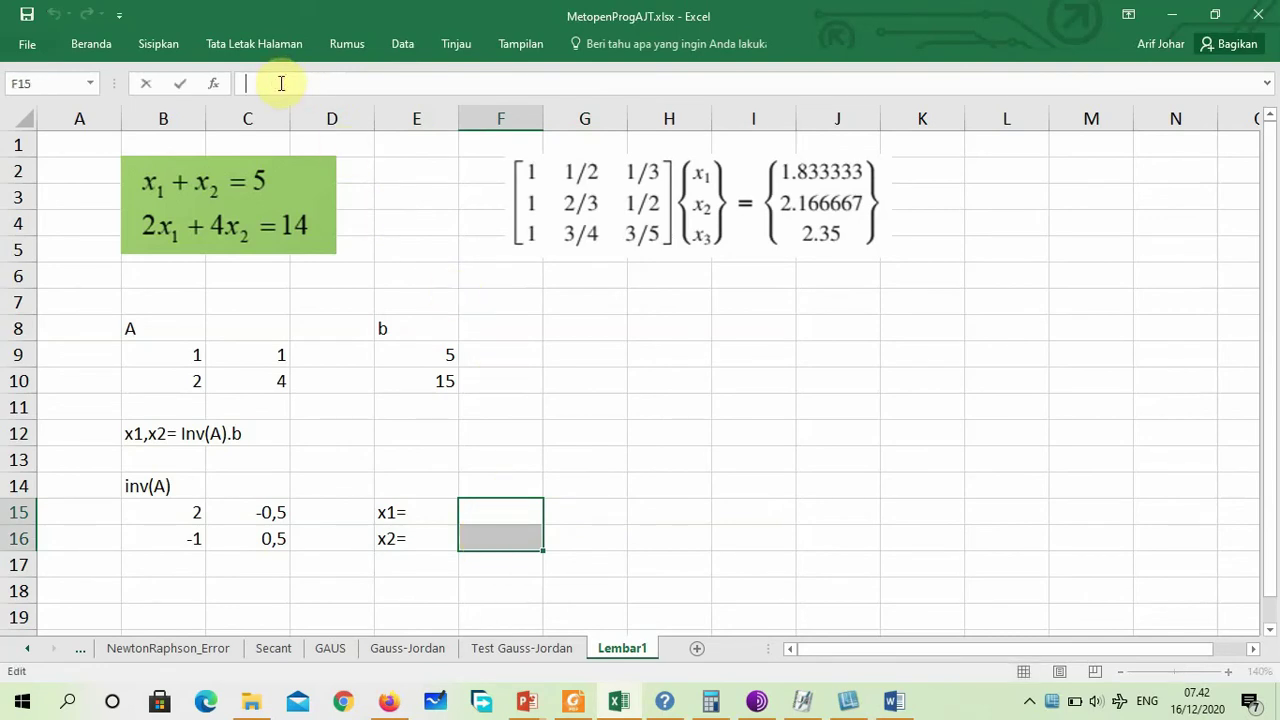
type("=mu")
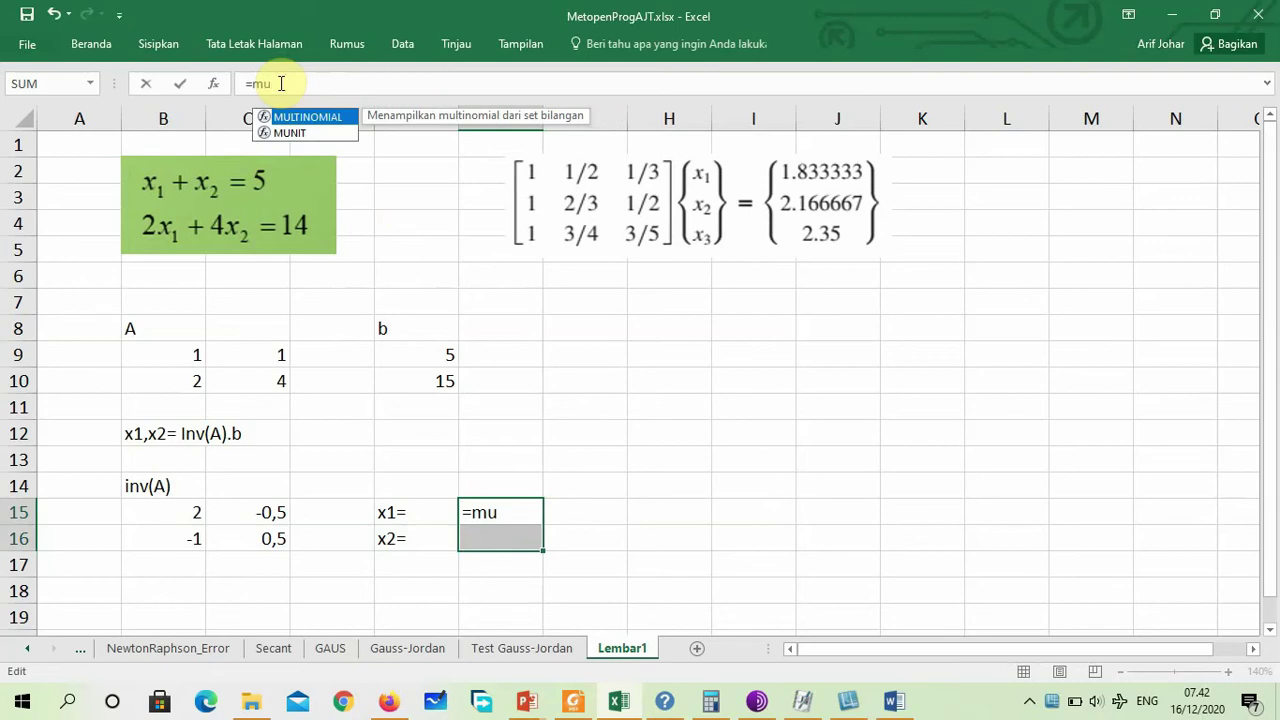
key("BackSpace")
type("m")
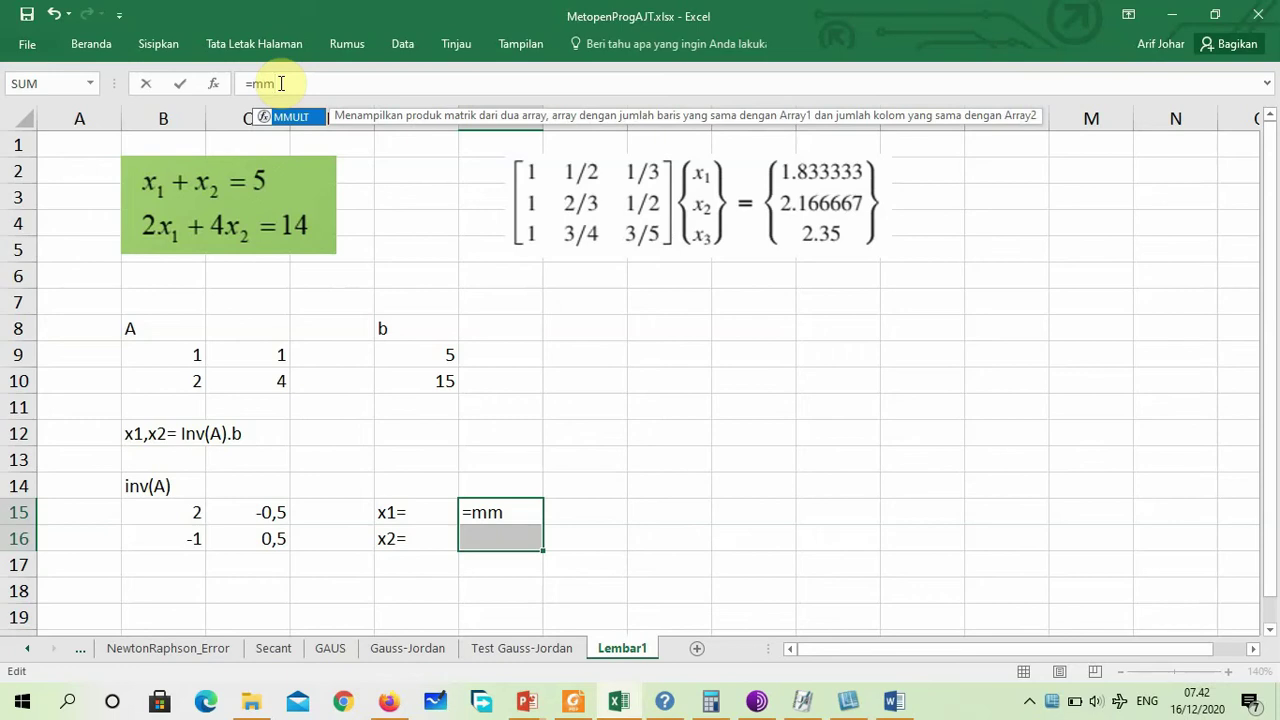
type("(")
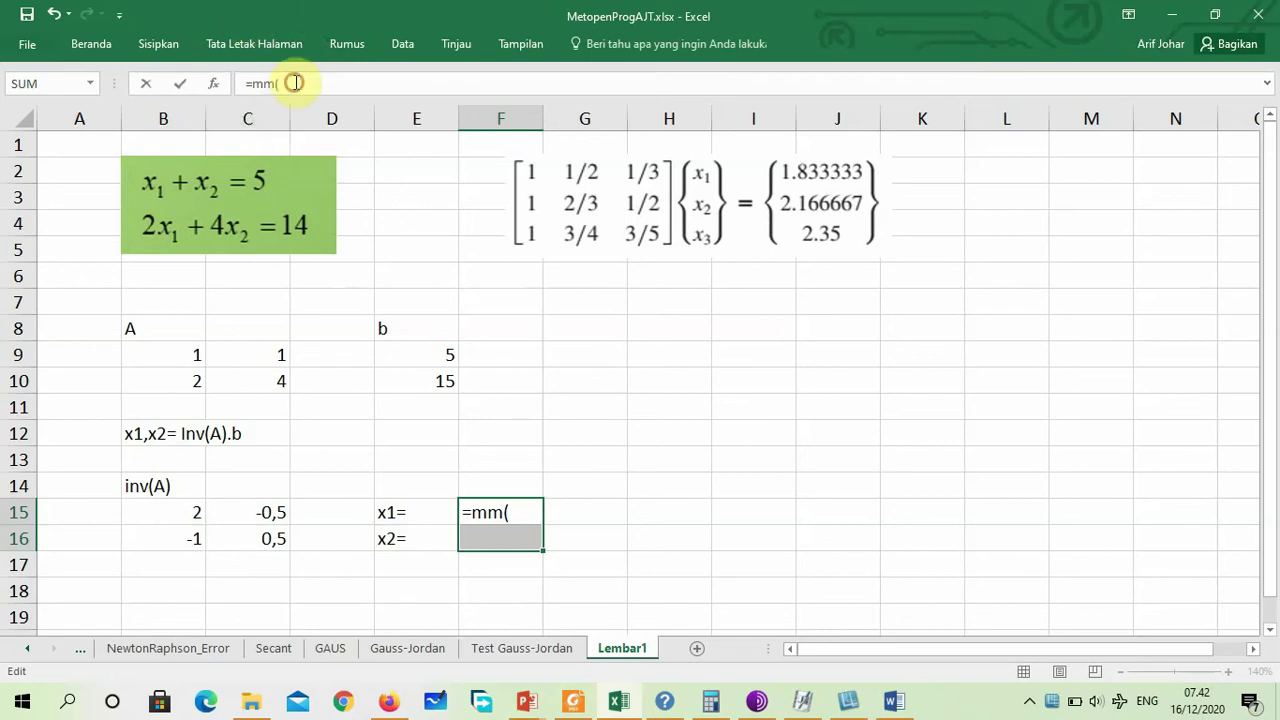
key("BackSpace")
key("BackSpace")
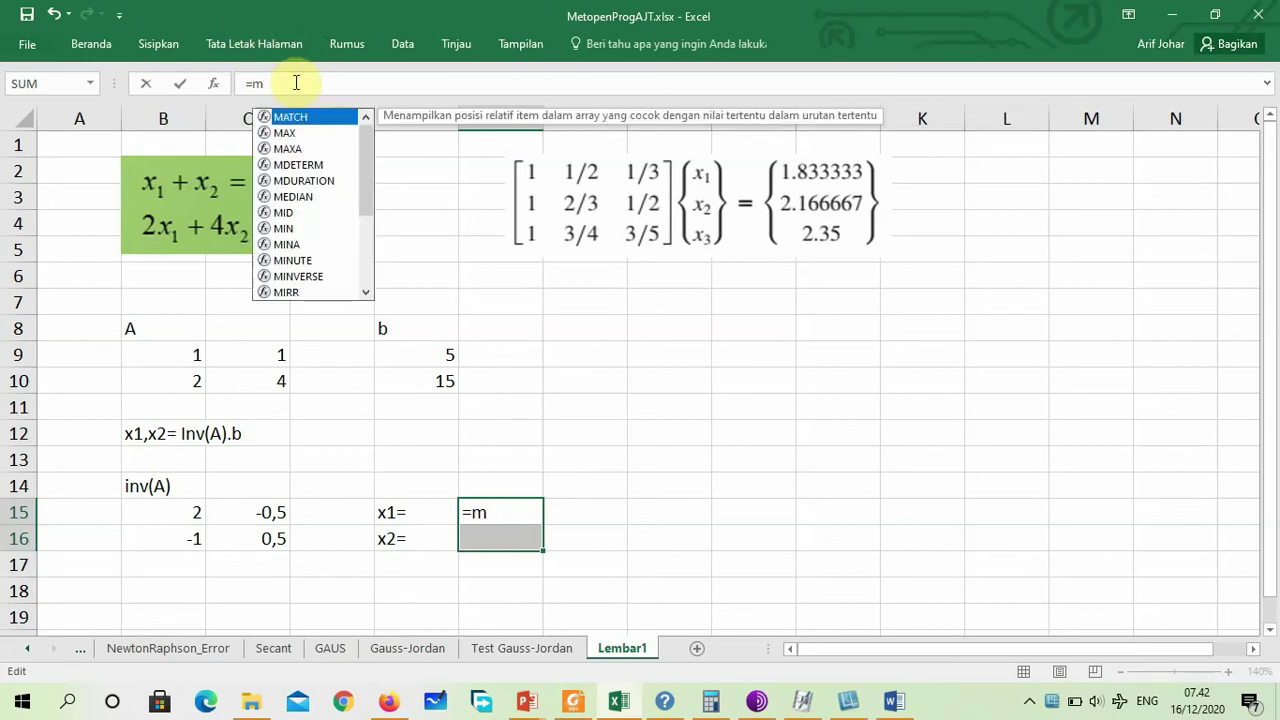
key("BackSpace")
type("mm")
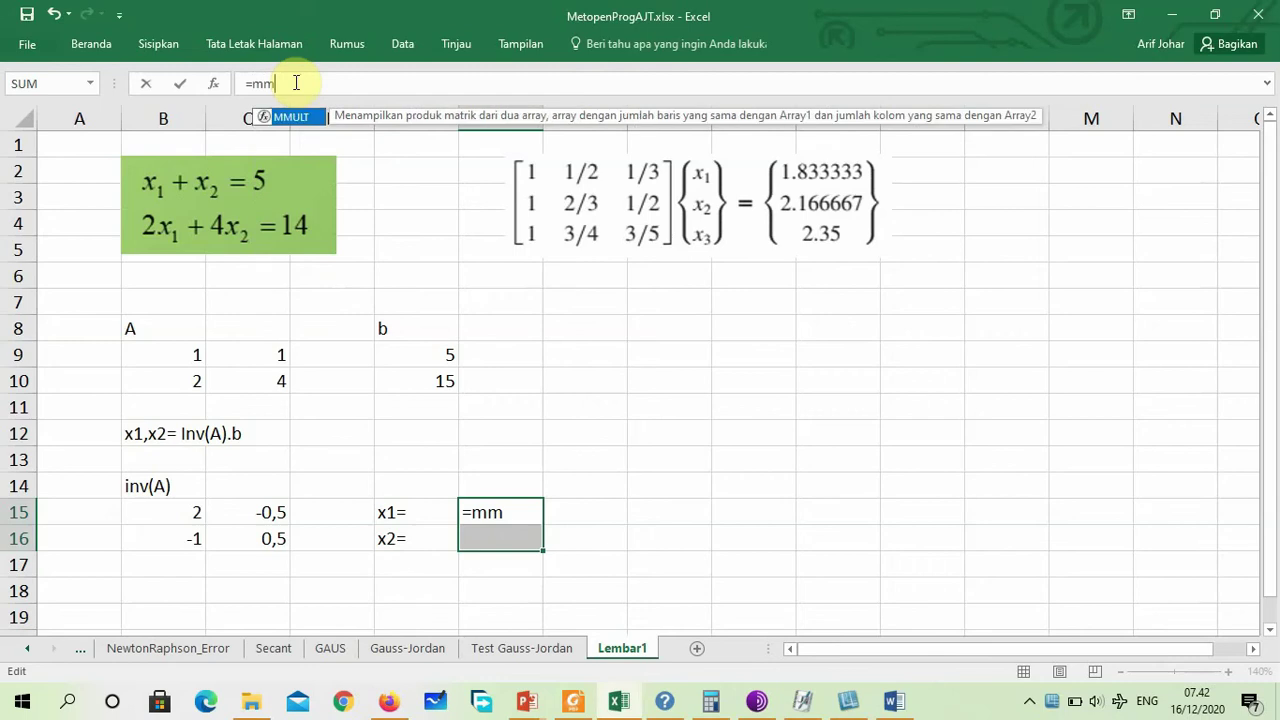
key("Tab")
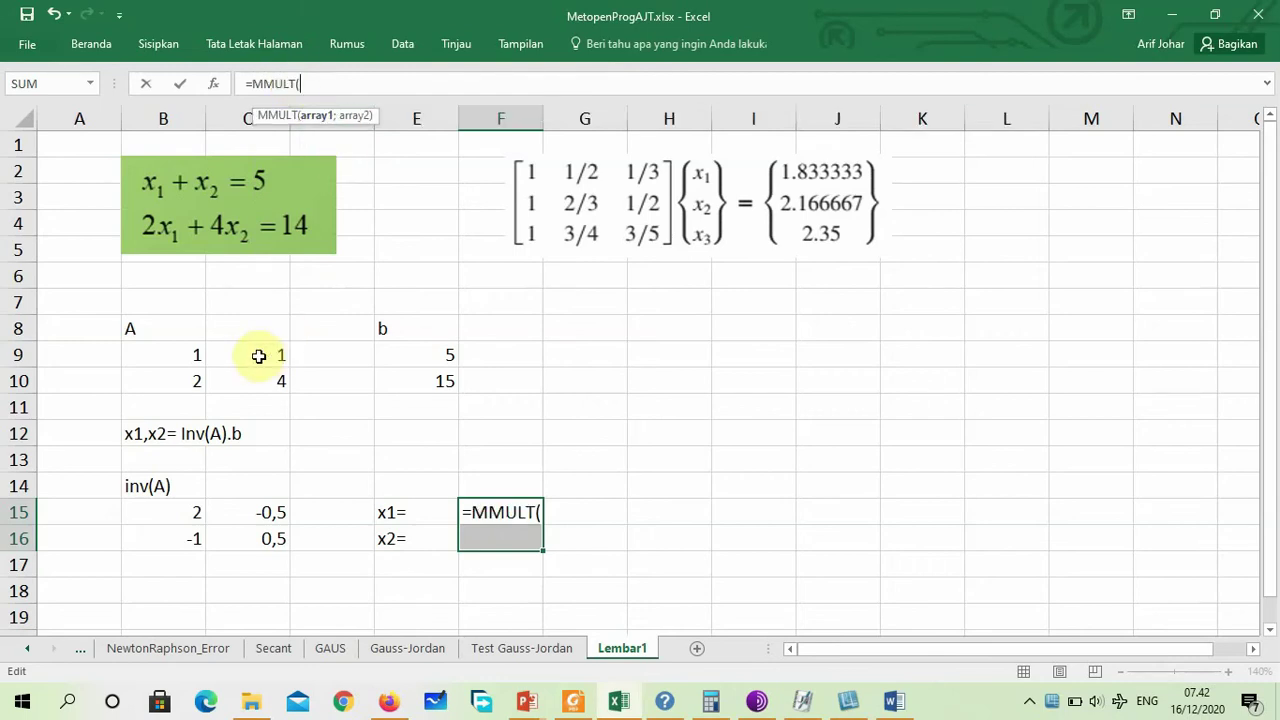
Complete the multiplication as the array formula =MMULT(B9:C10;E9:E10) in F15:F16.
left_click_drag(187, 352, 244, 372)
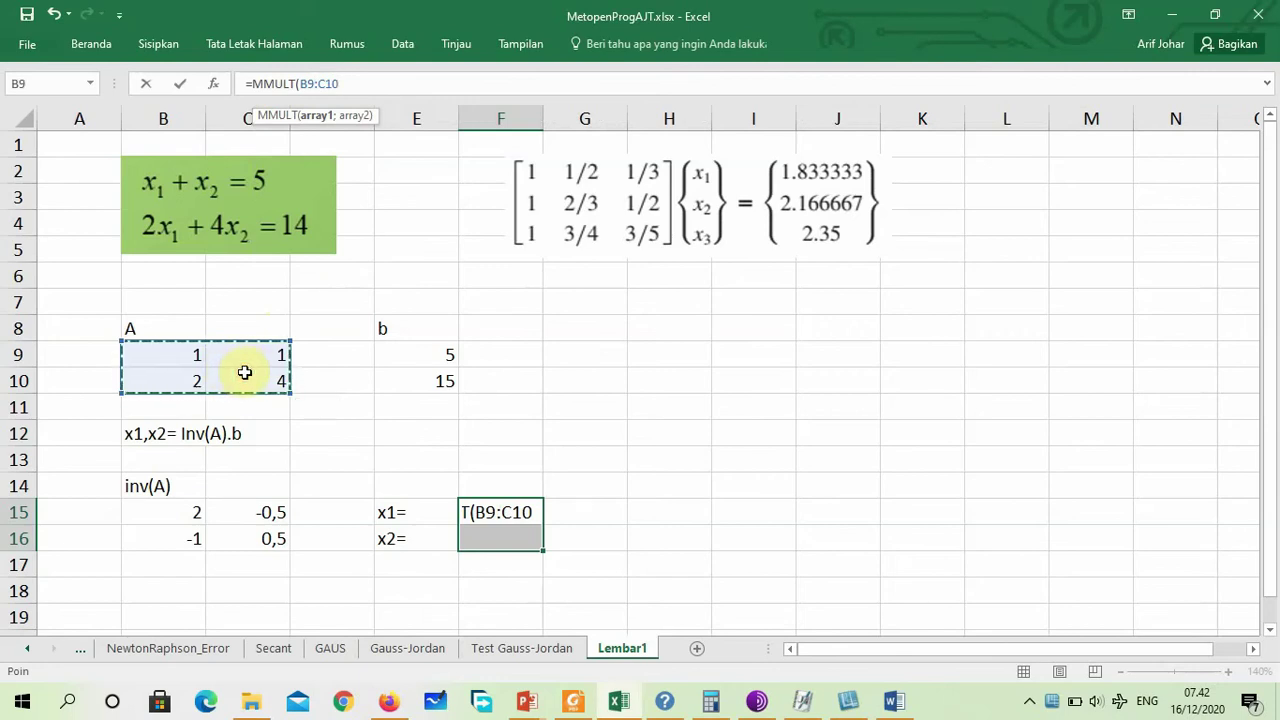
type(";")
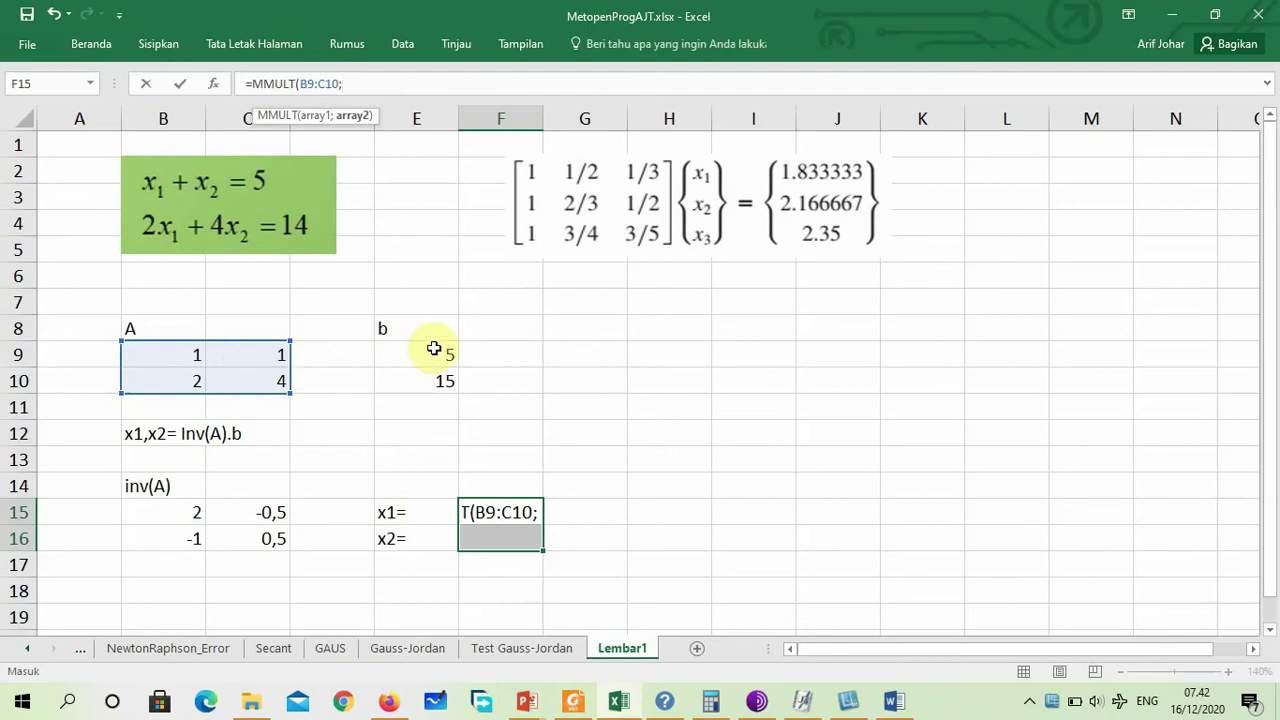
left_click_drag(430, 347, 430, 376)
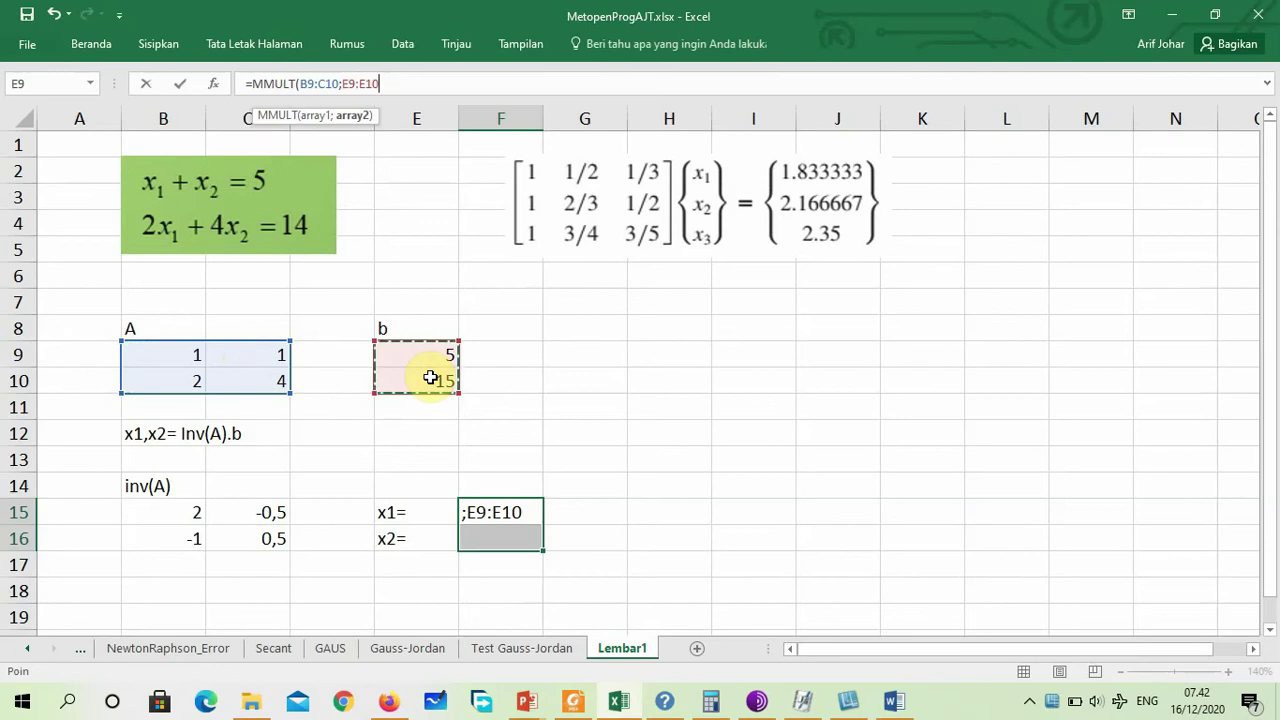
type(")")
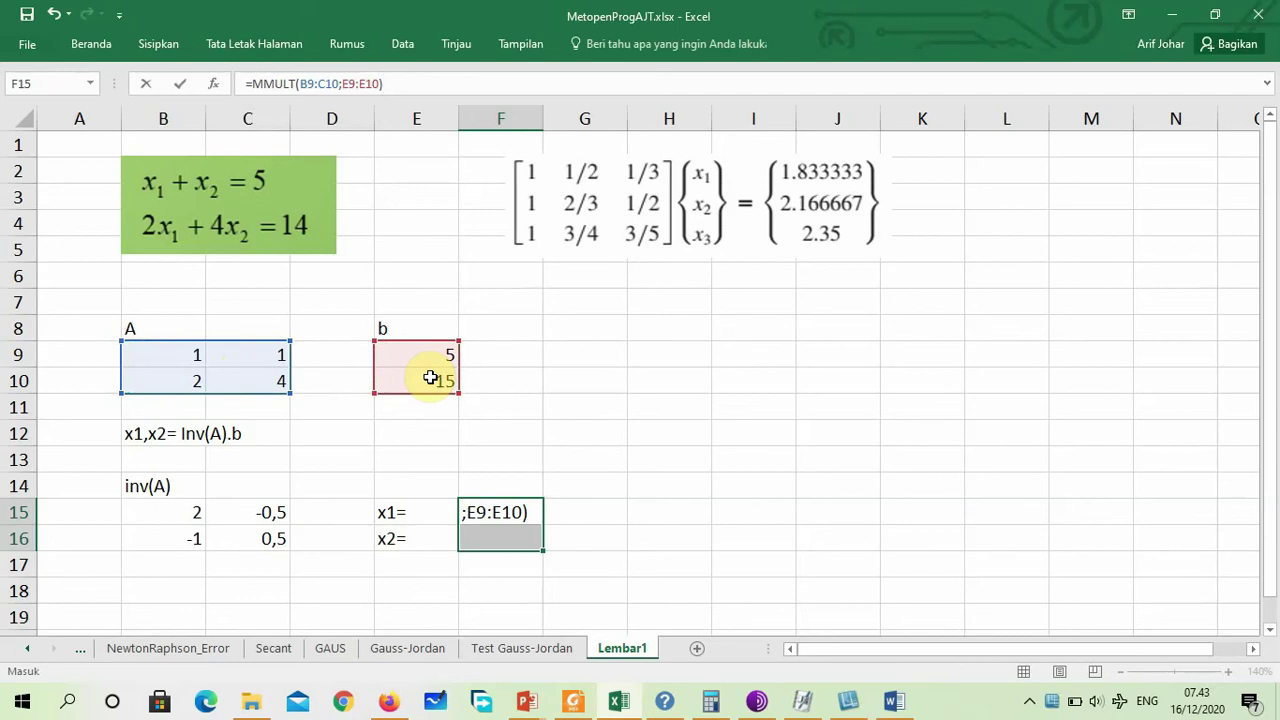
key("ctrl+shift+Return")
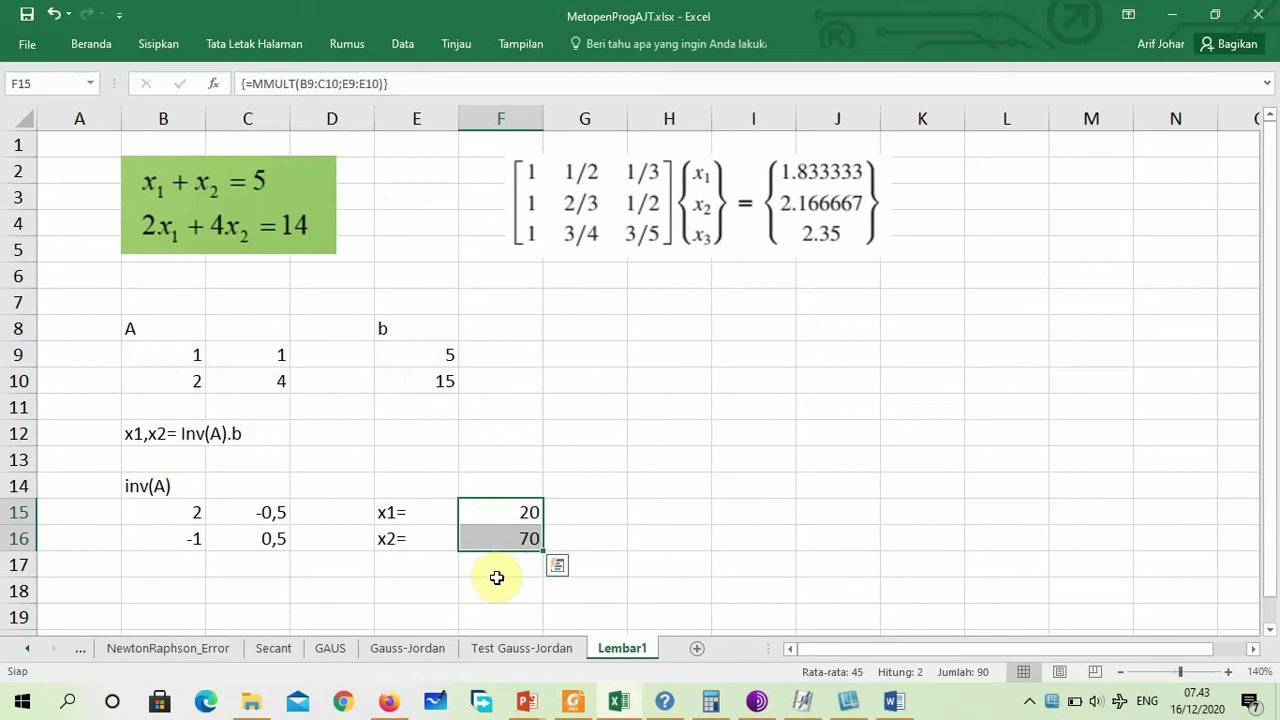
Correct the second value of vector b in E10 to 14.
left_click(436, 385)
type("14")
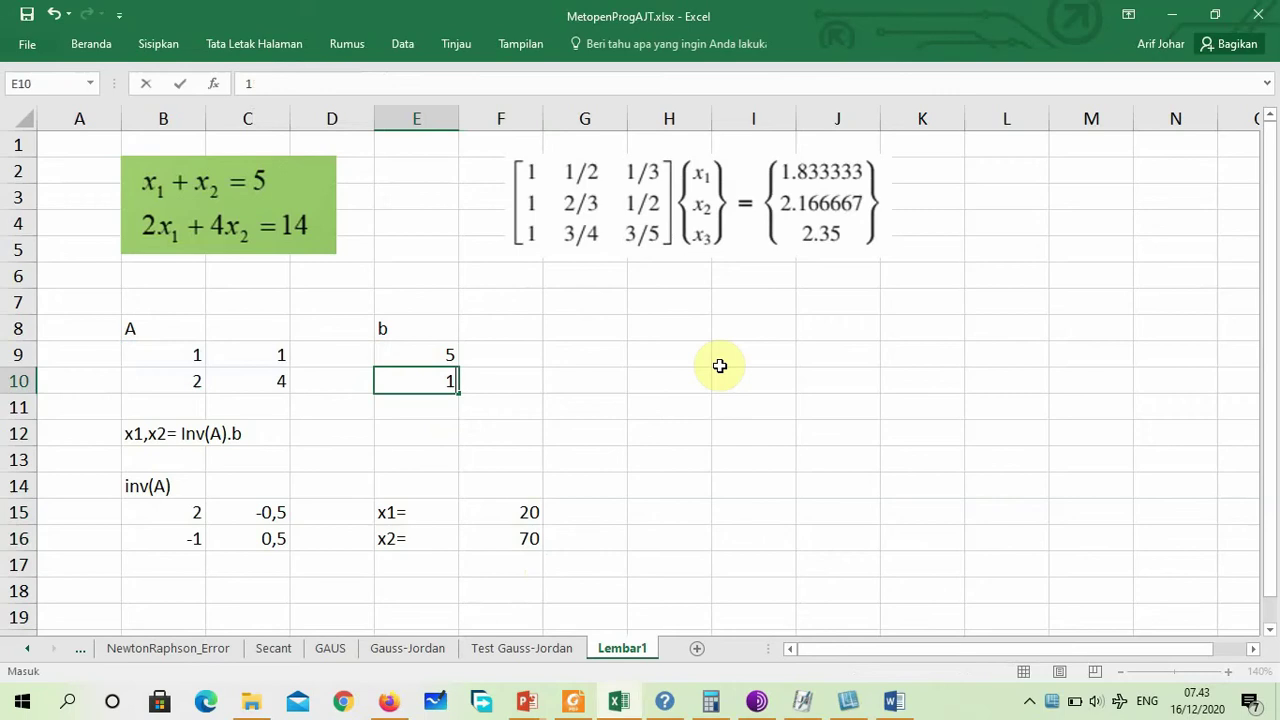
key("Return")
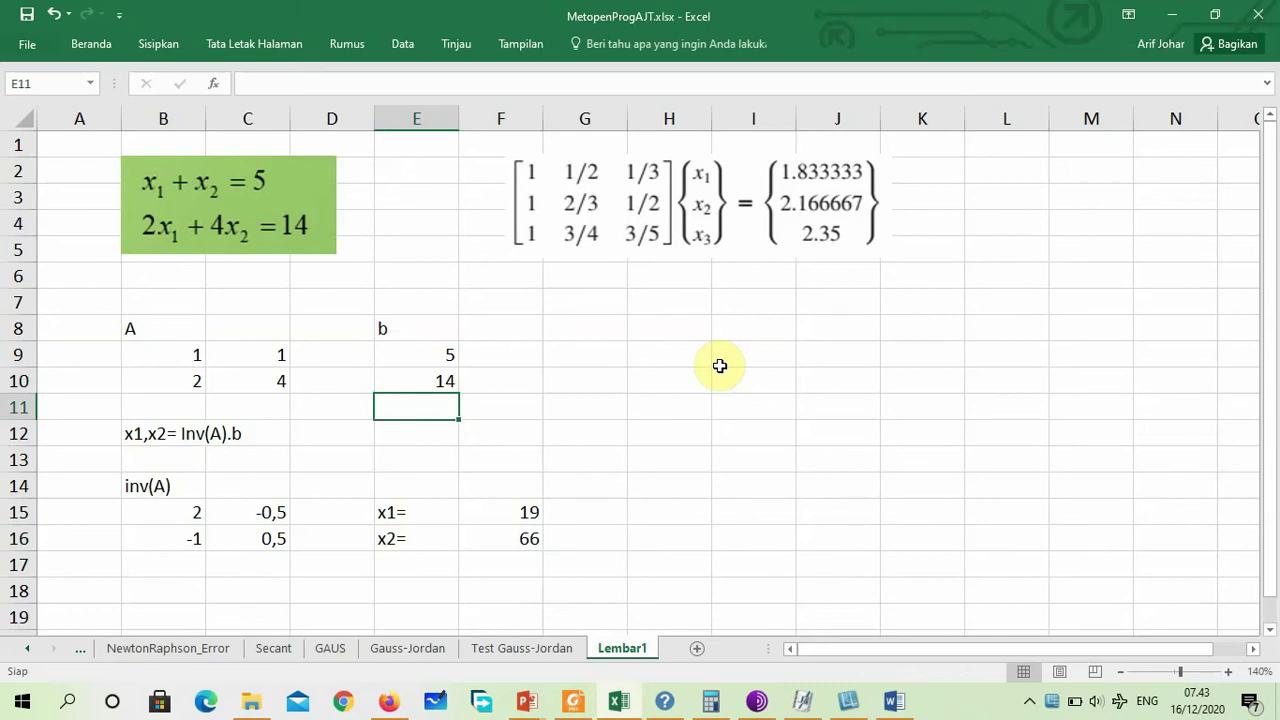
Inspect the array formulas behind the x1 result in F15 and the inverse matrix in B15.
left_click(497, 512)
left_click(418, 85)
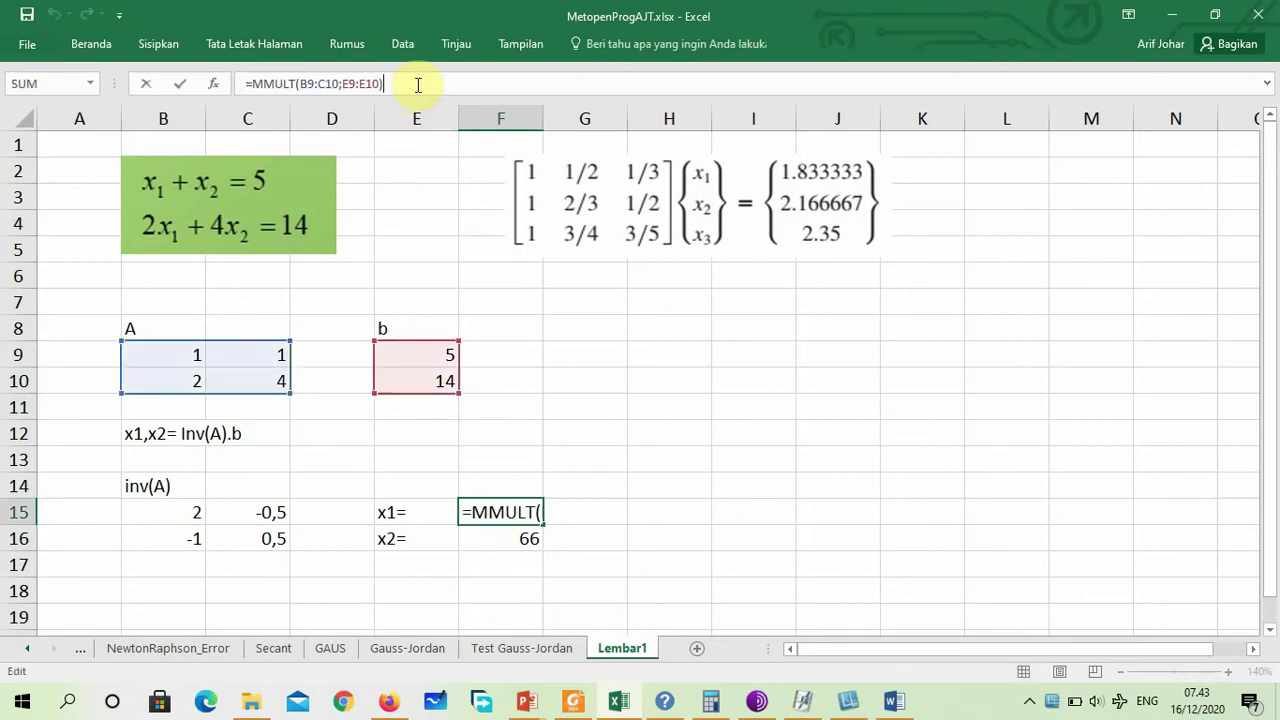
left_click(537, 432)
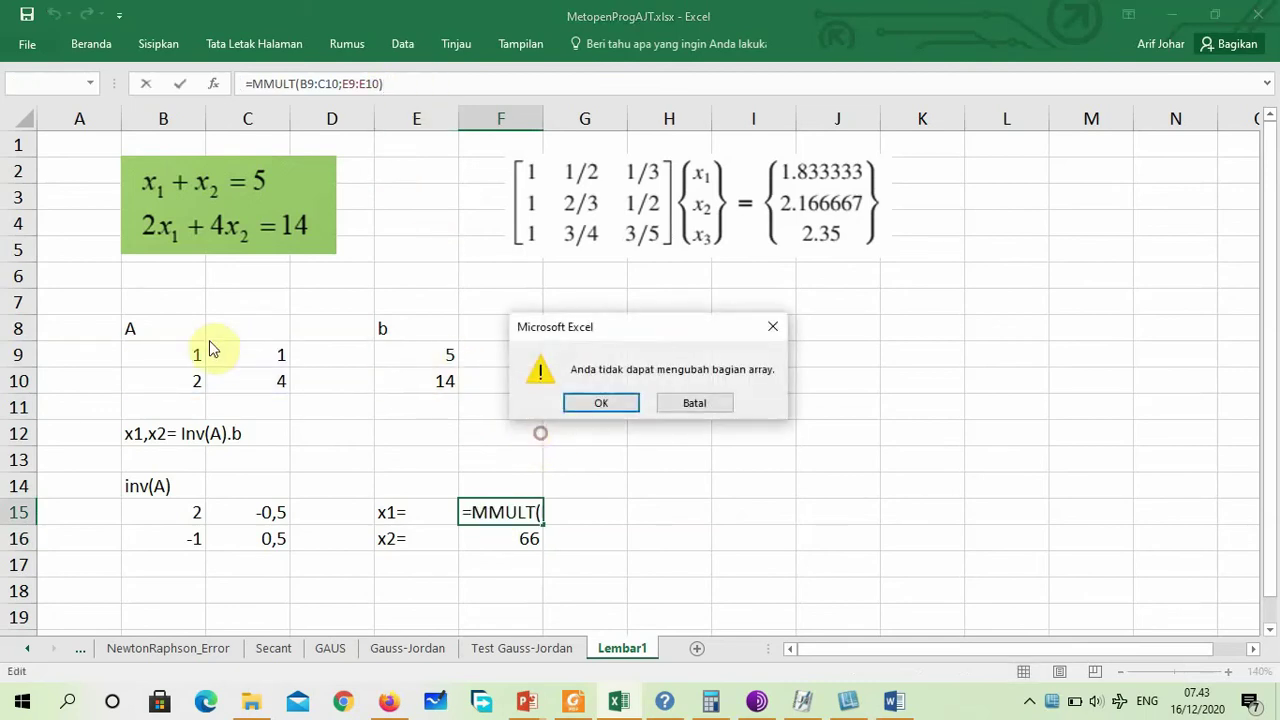
left_click(772, 327)
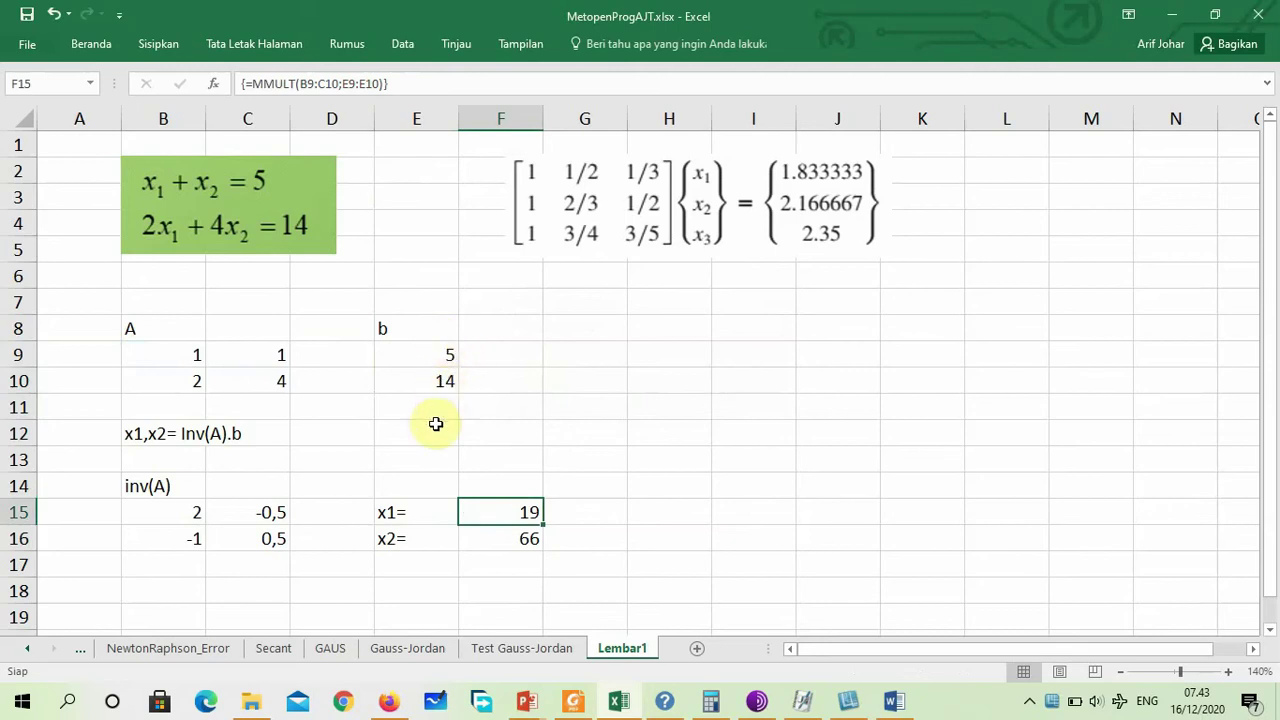
left_click(194, 508)
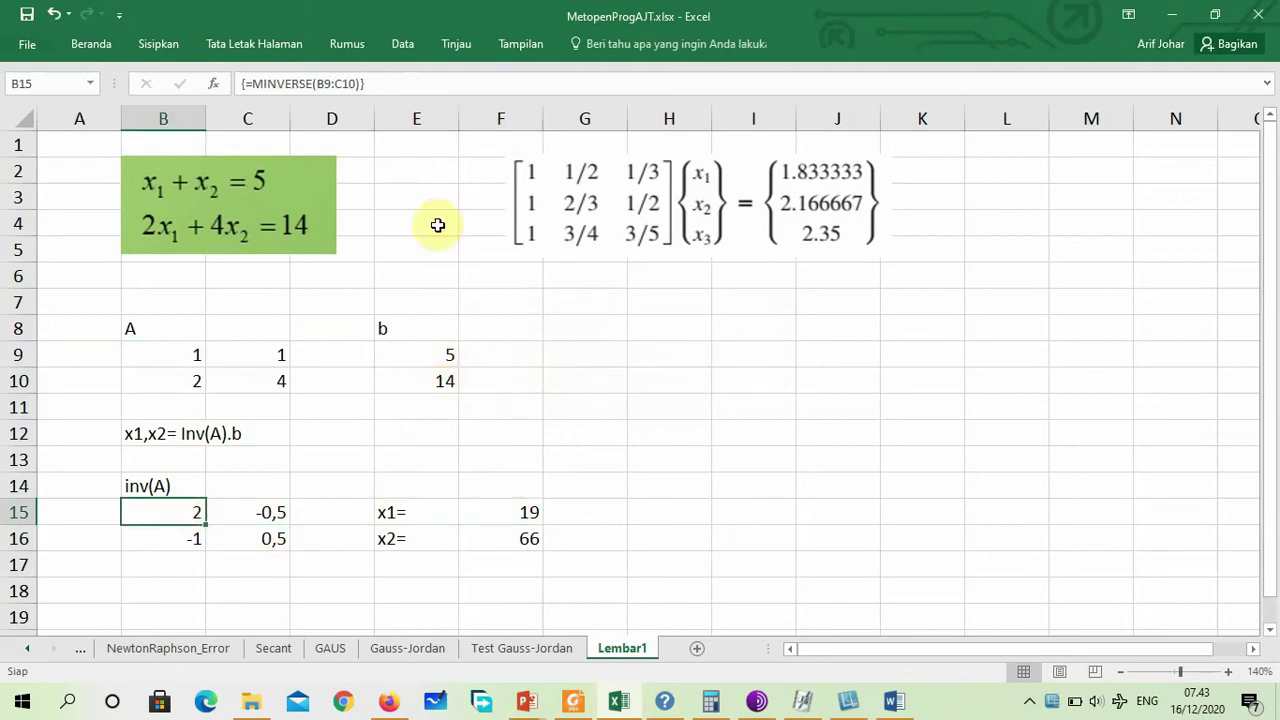
left_click(387, 88)
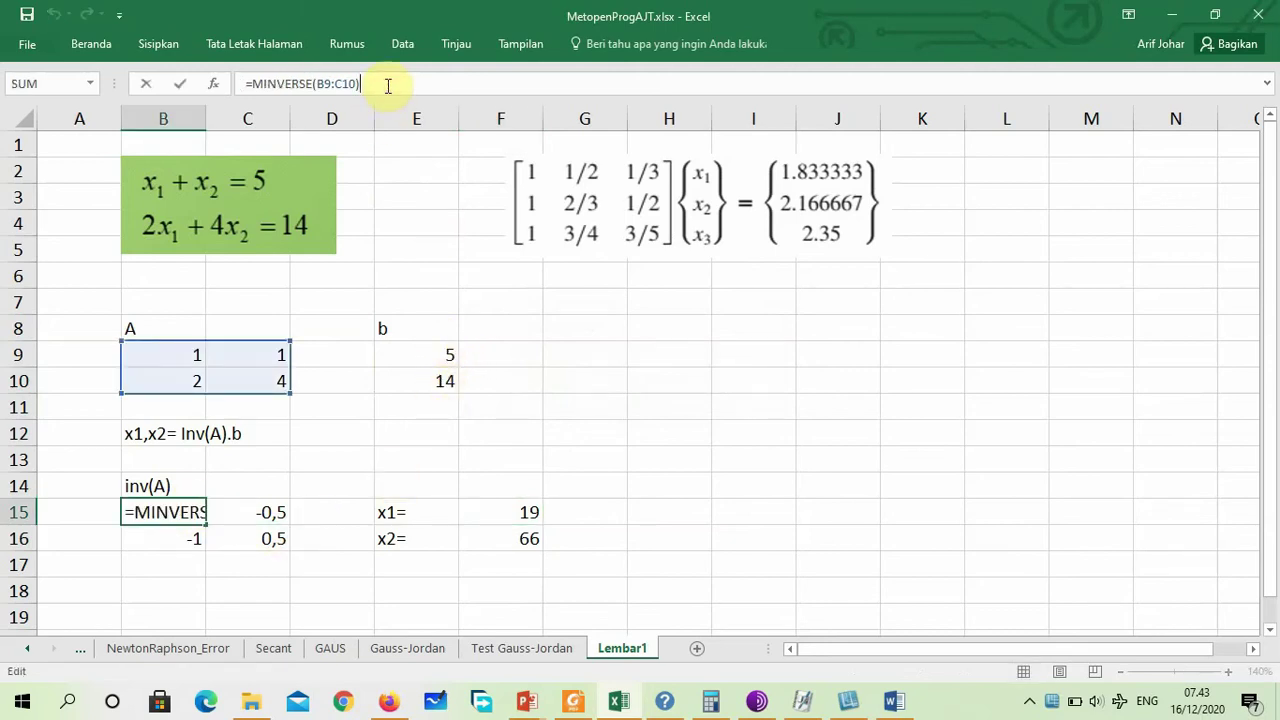
key("Return")
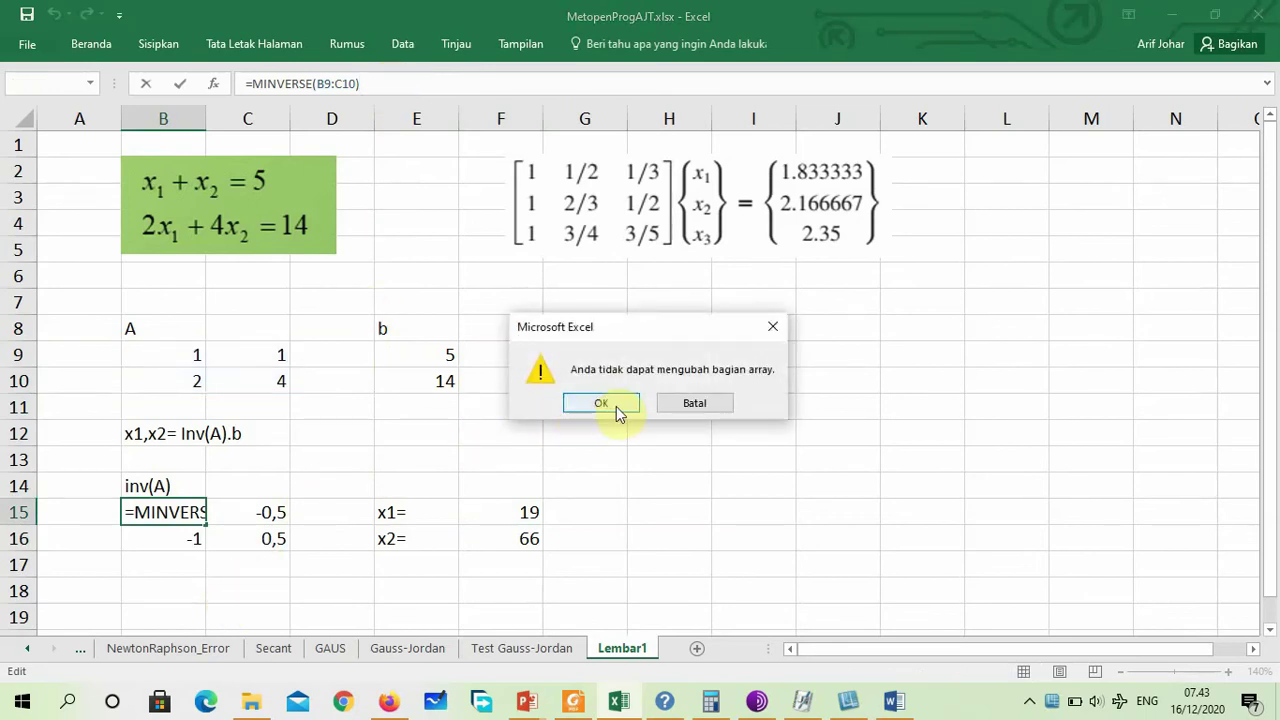
left_click(772, 327)
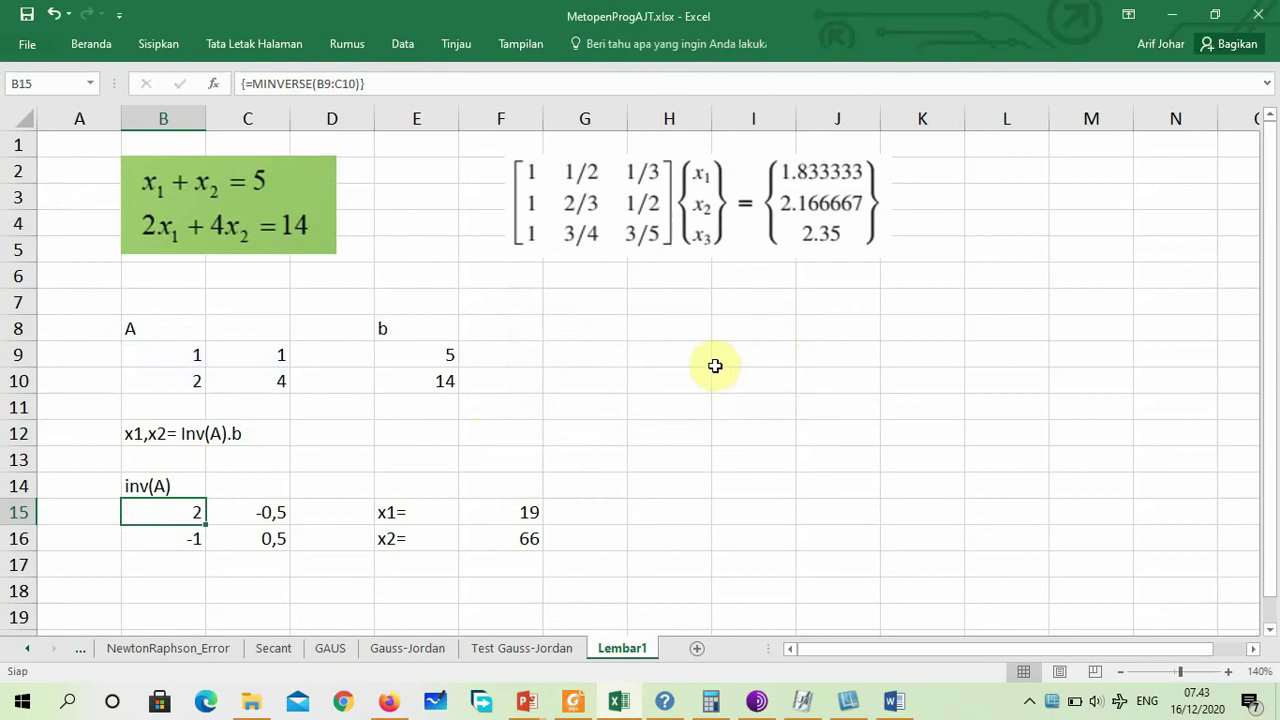
Check the second value of vector b in E10 and re-examine the ranges referenced by the MMULT formula in F15.
left_click(439, 383)
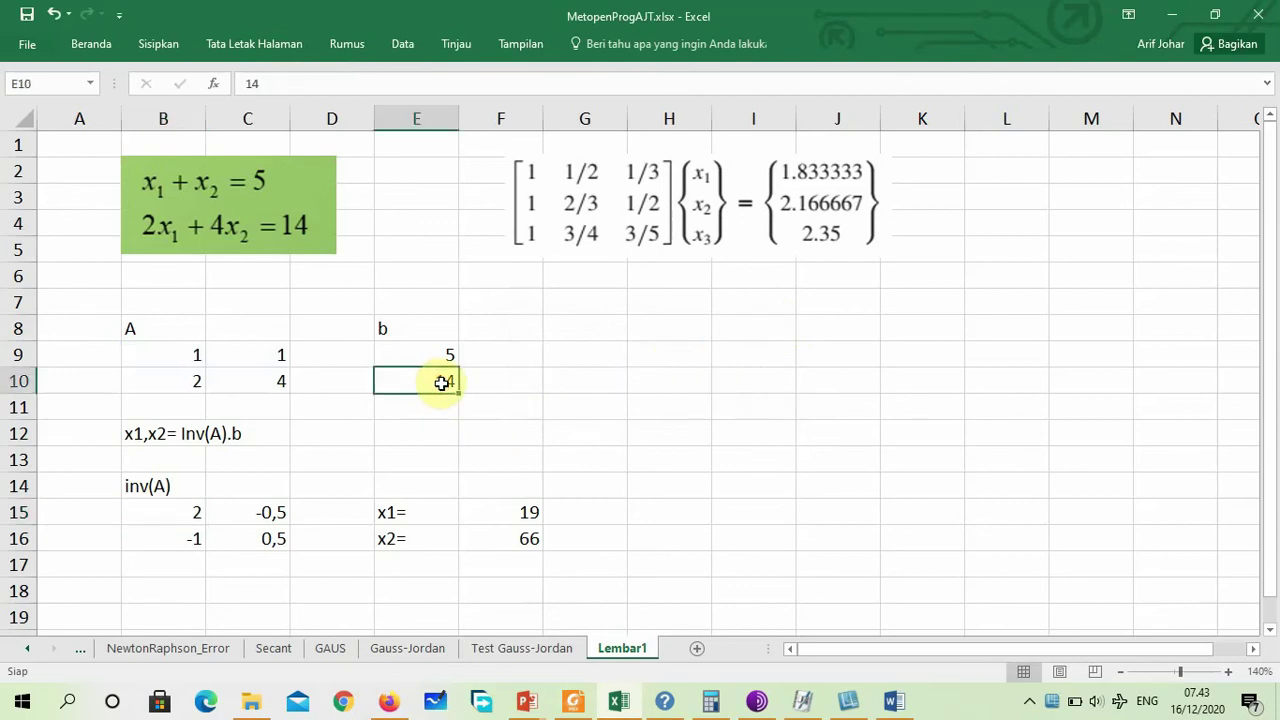
left_click(526, 515)
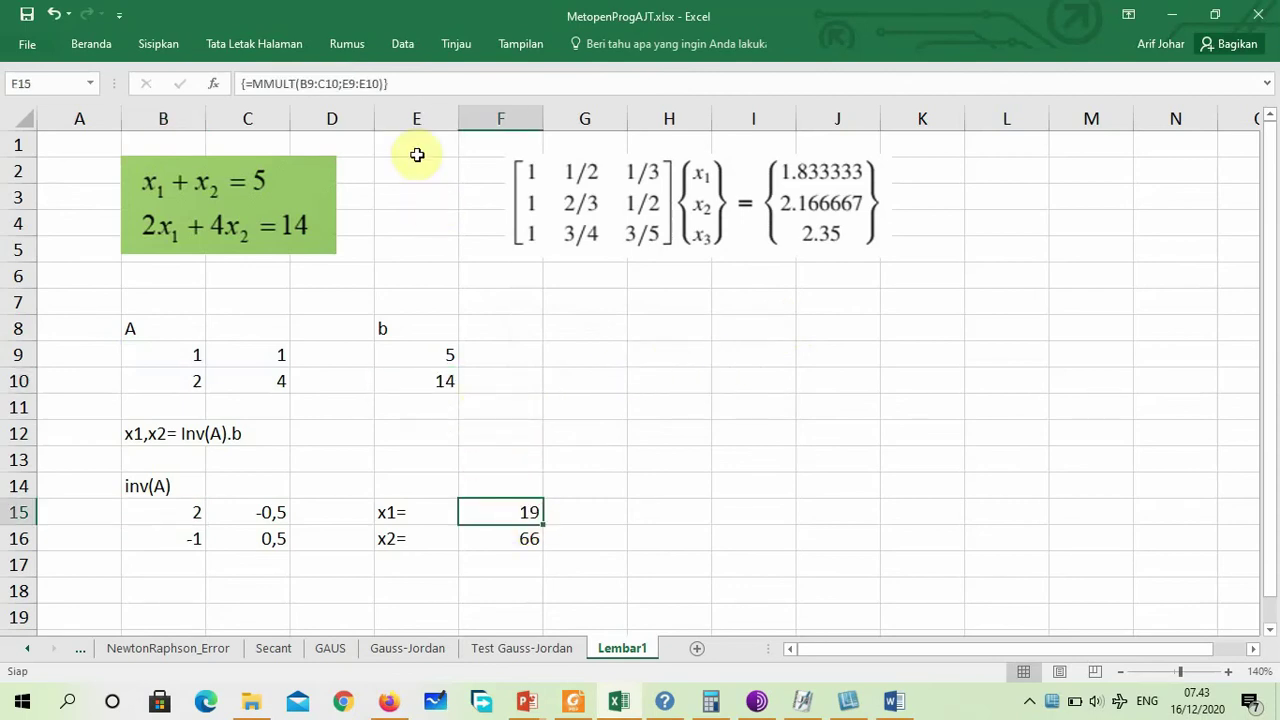
left_click(428, 83)
key("Return")
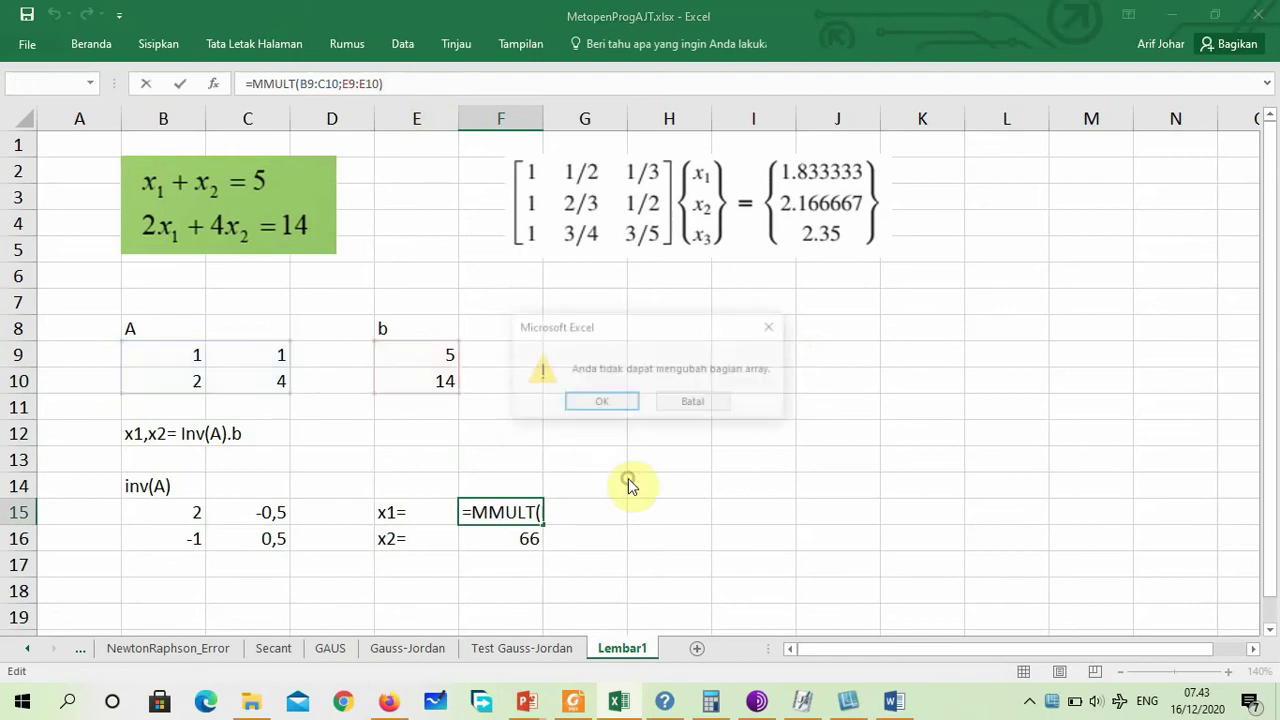
left_click(601, 400)
left_click(594, 486)
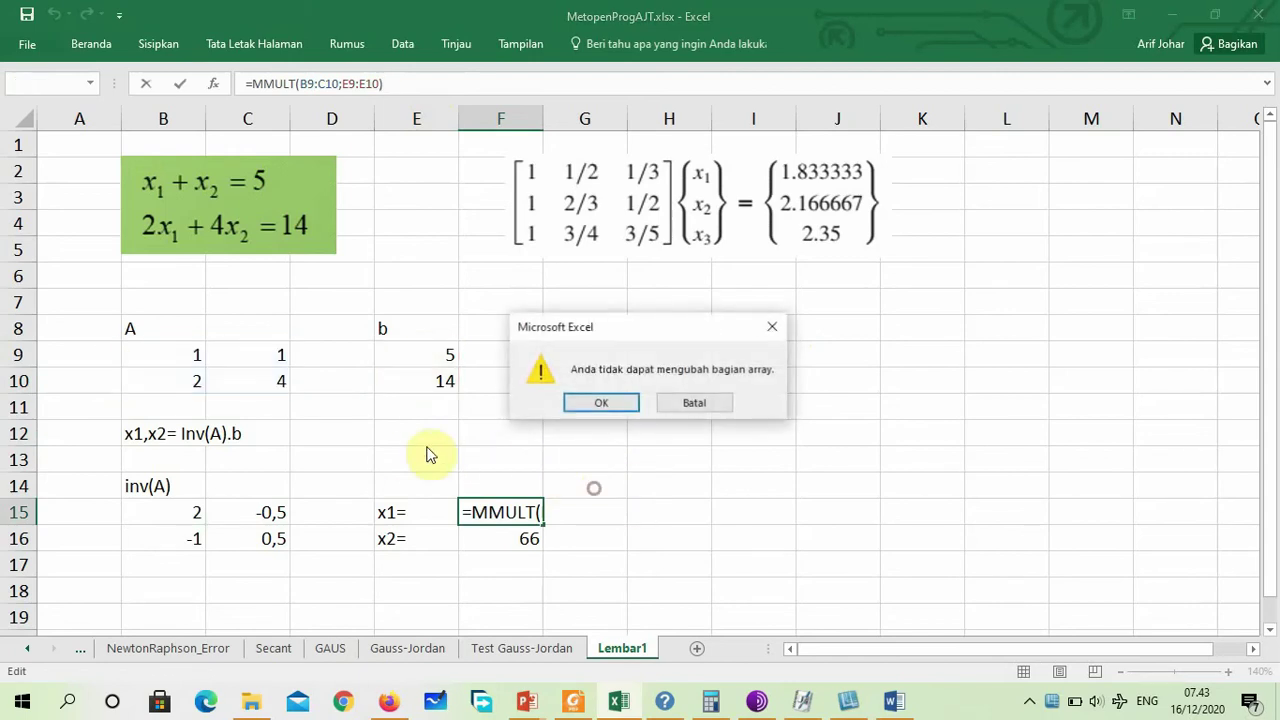
left_click(776, 327)
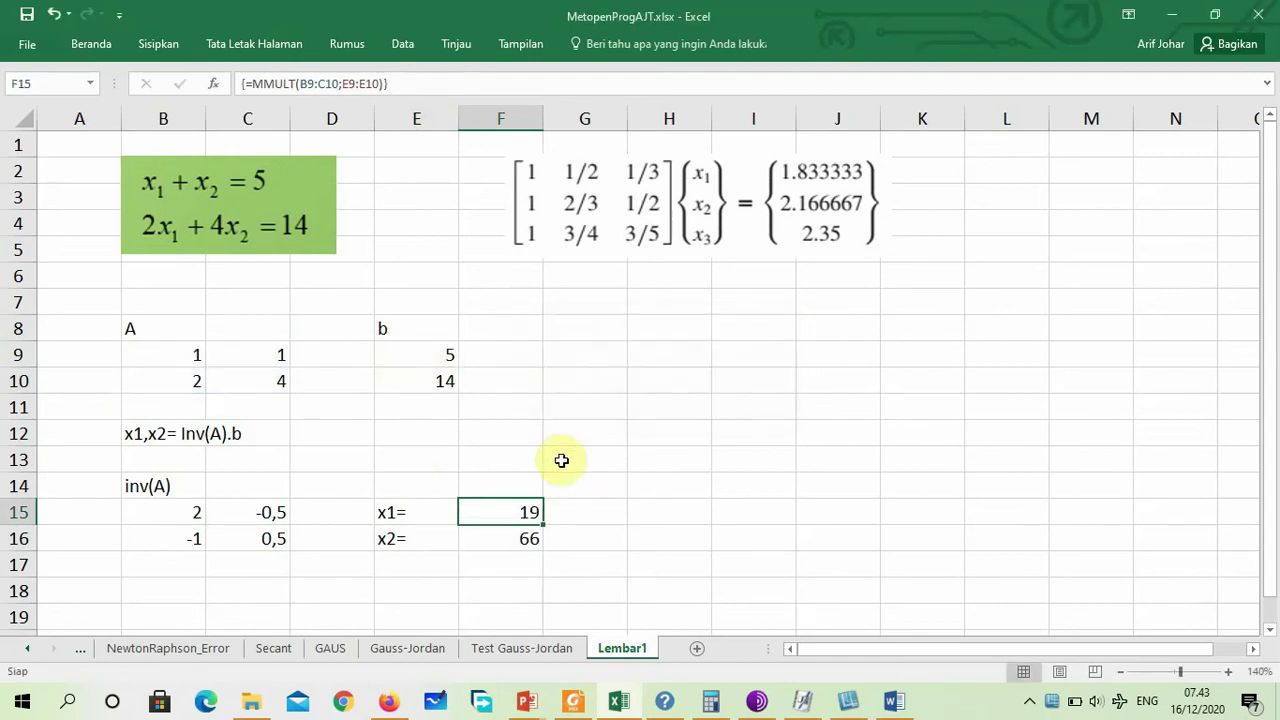
left_click(582, 461)
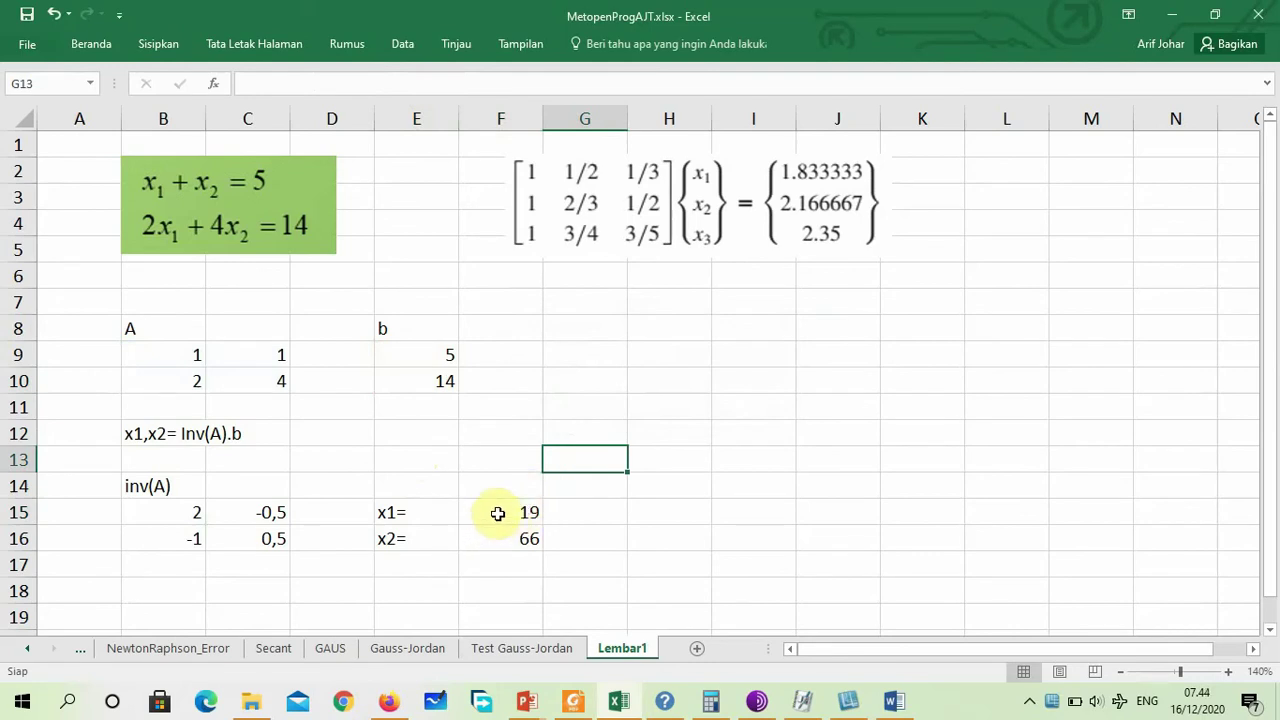
Switch to the PowerPoint slide show to check the iteration results for x1 and x2, and return to the Excel worksheet.
mouse_move(526, 697)
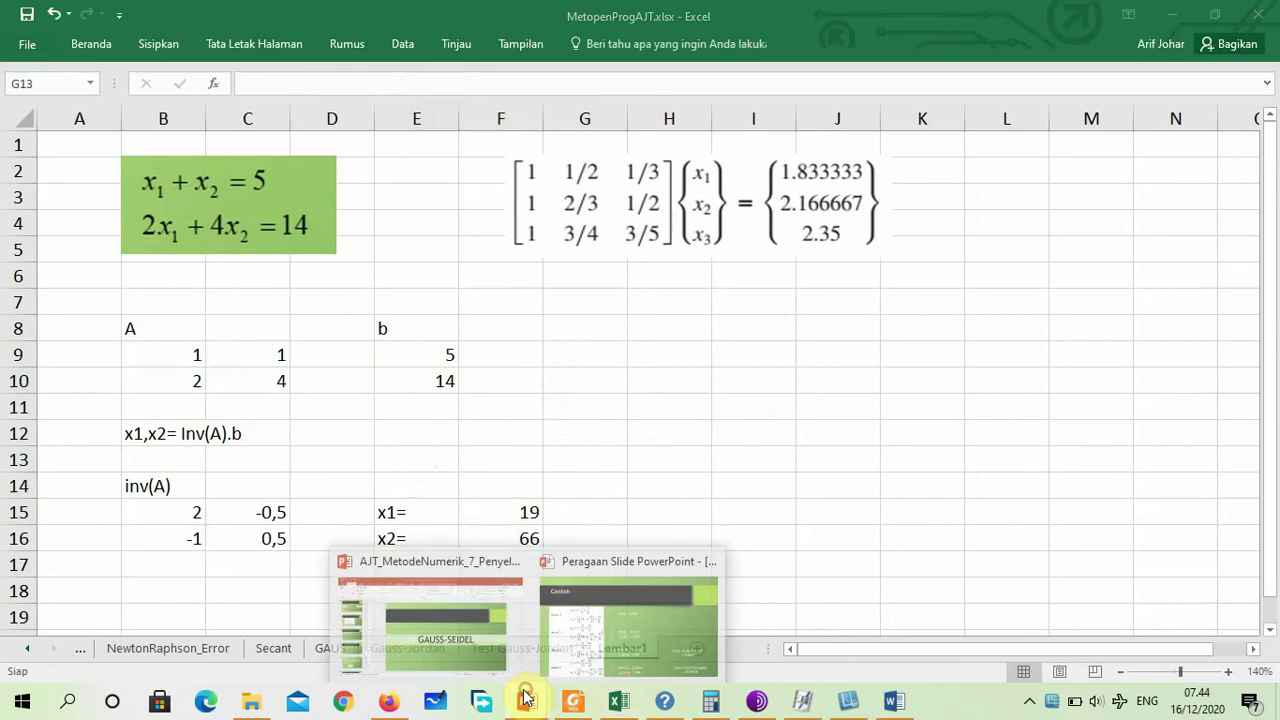
left_click(628, 628)
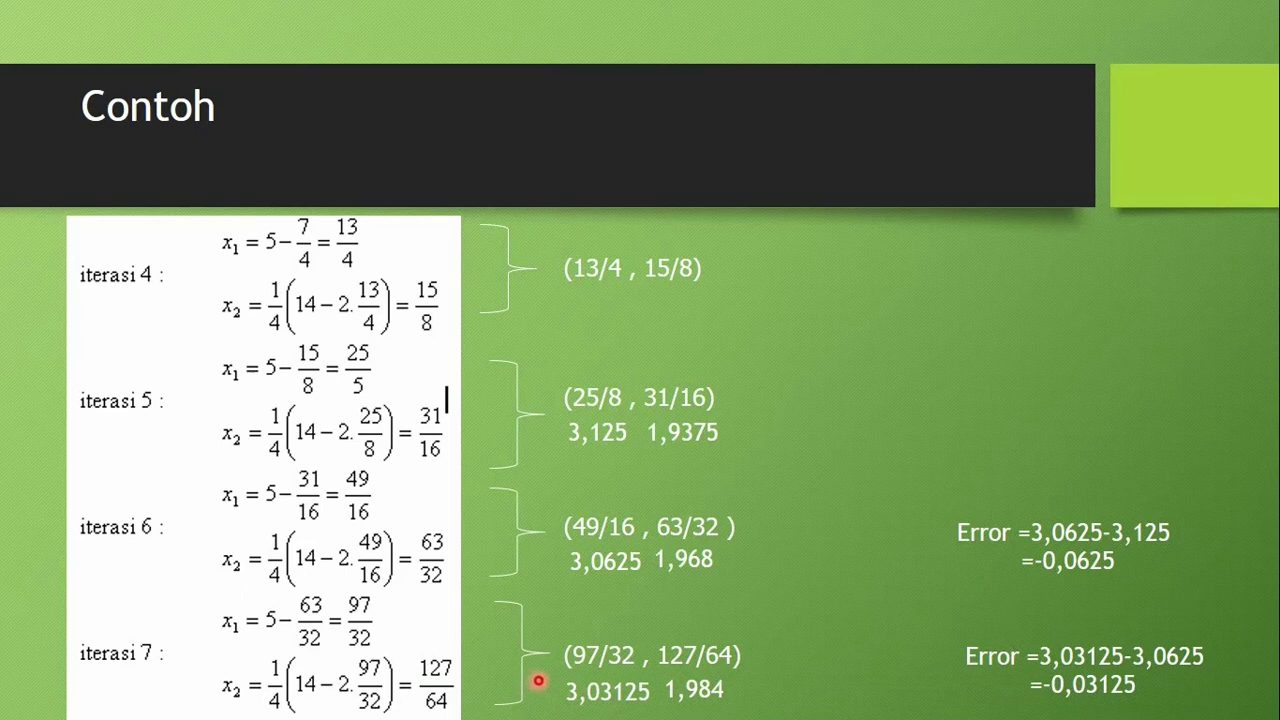
key("super")
left_click(618, 701)
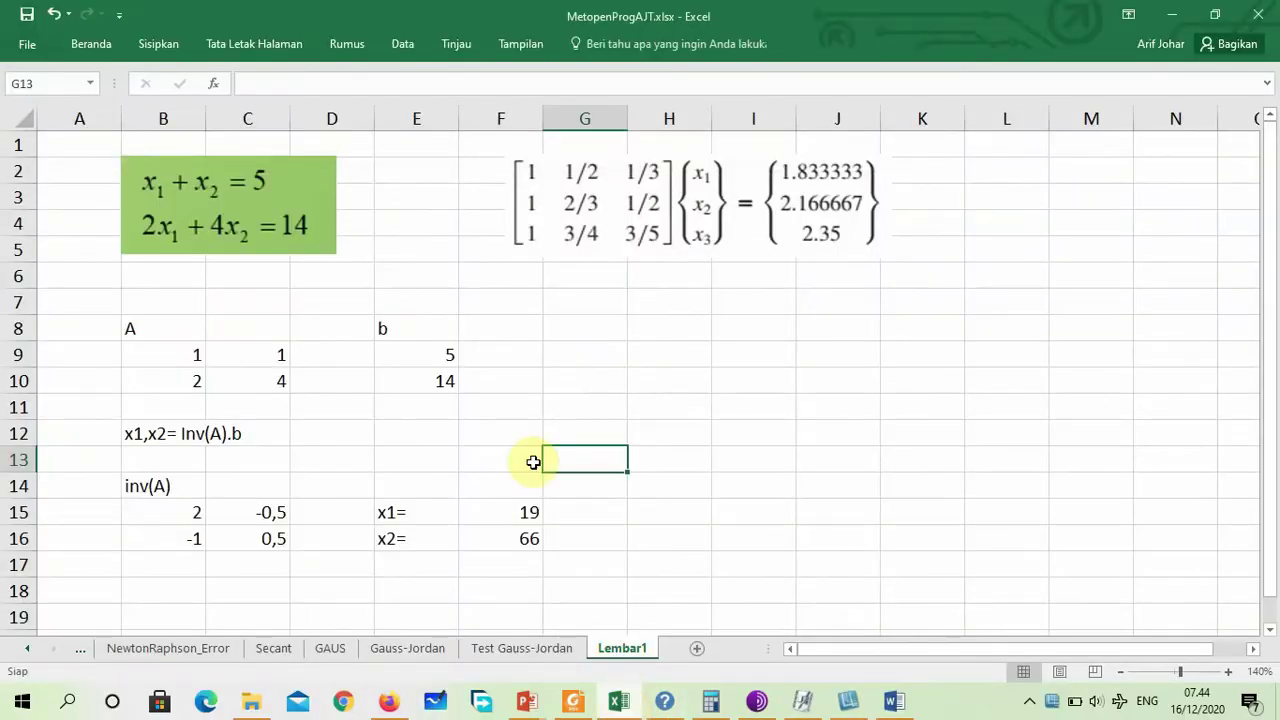
Clear the whole inverse matrix array in B15:C16.
left_click(198, 510)
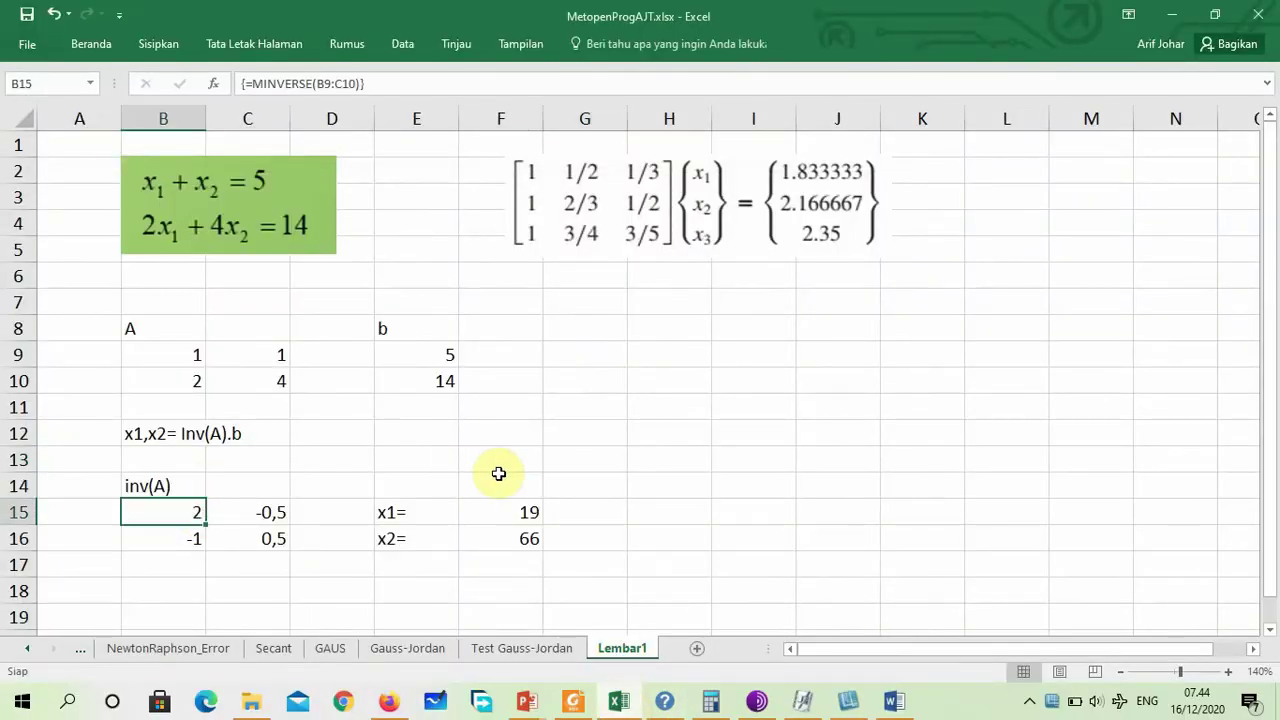
key("shift+Right")
key("shift+Down")
key("Delete")
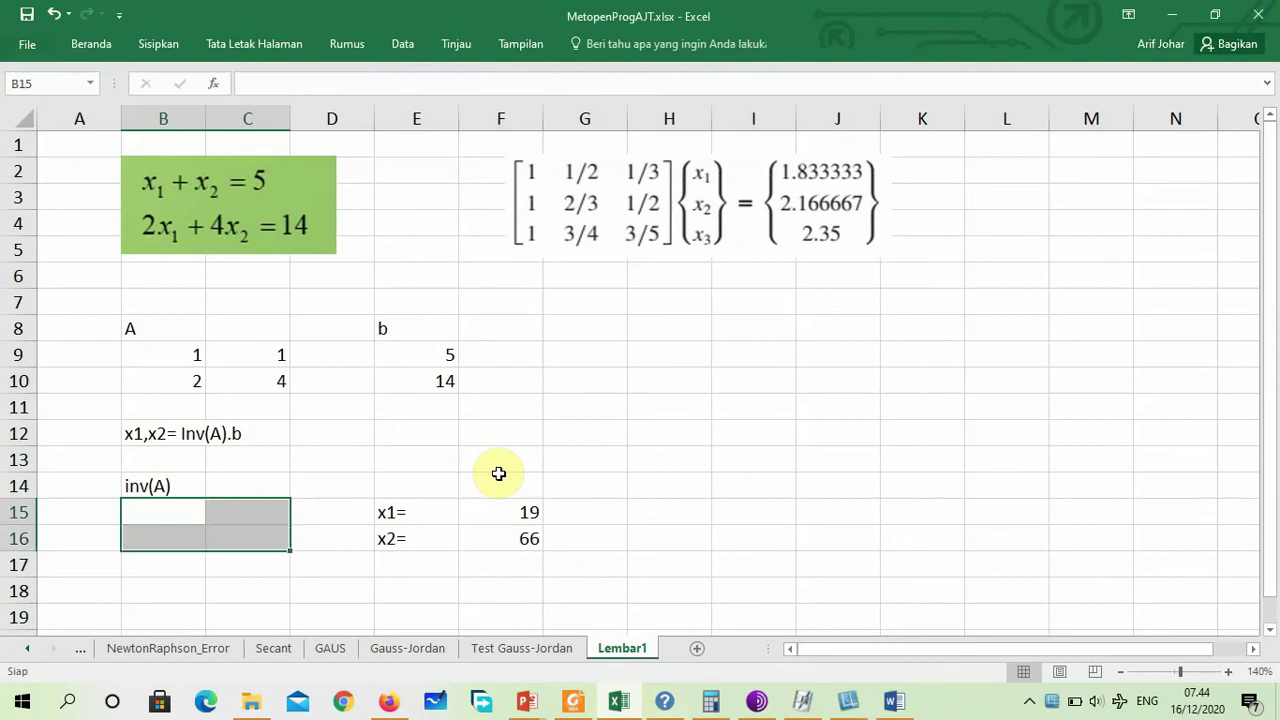
Clear the x1 and x2 labels together with their results in E15:F16.
key("Right")
key("Right")
key("Right")
key("shift+Right")
key("shift+Down")
key("Delete")
key("Left")
key("Left")
key("Left")
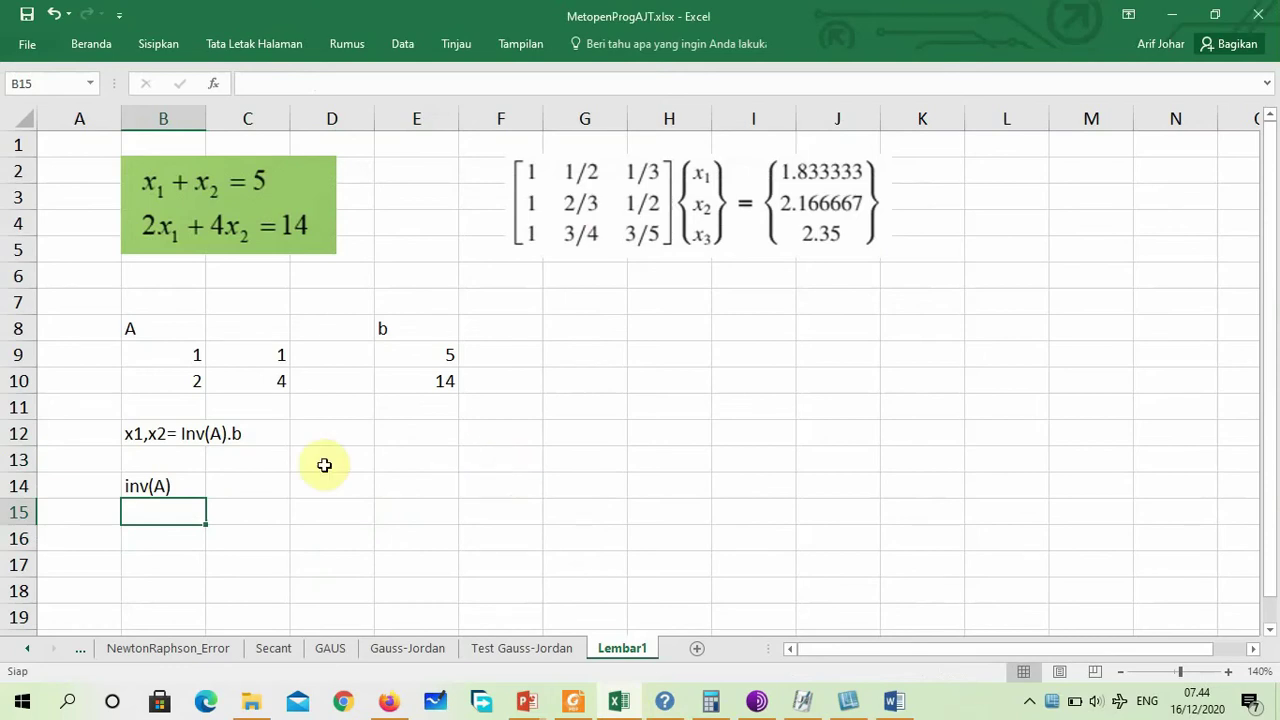
Compute the inverse of matrix A in B15:C16 with the array formula =MINVERSE(B9:C10).
left_click_drag(178, 510, 249, 531)
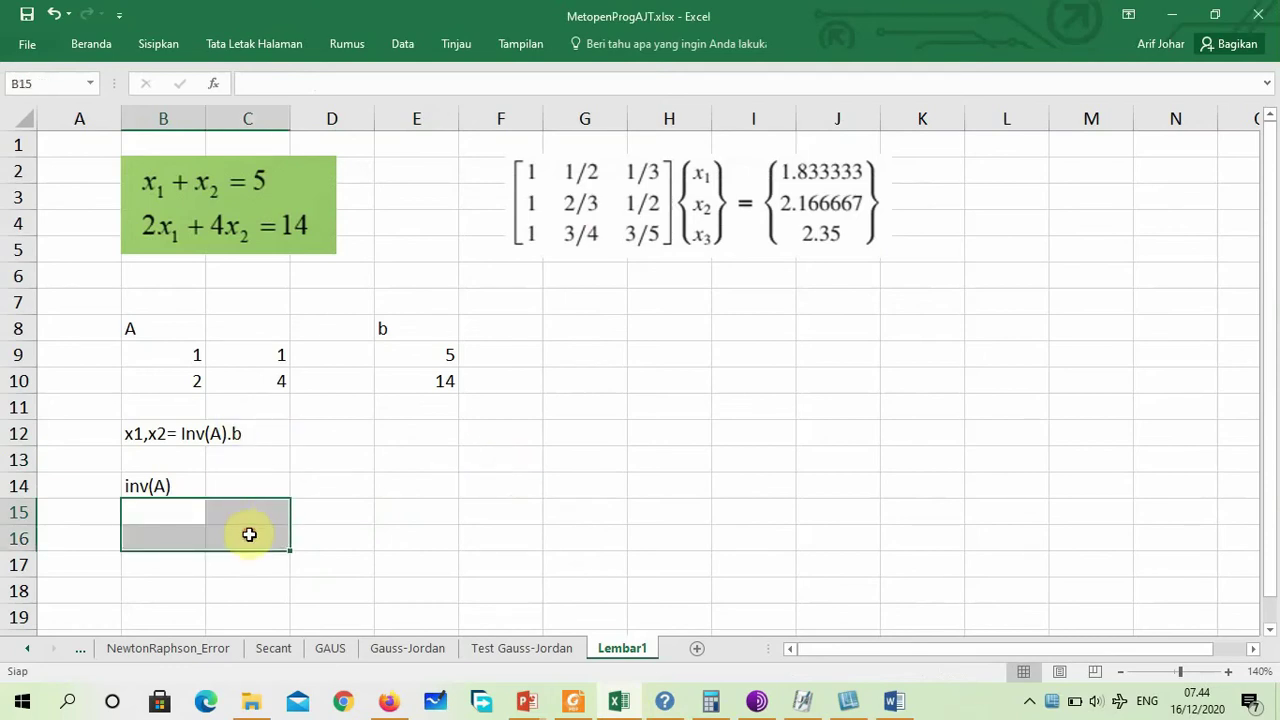
left_click(290, 86)
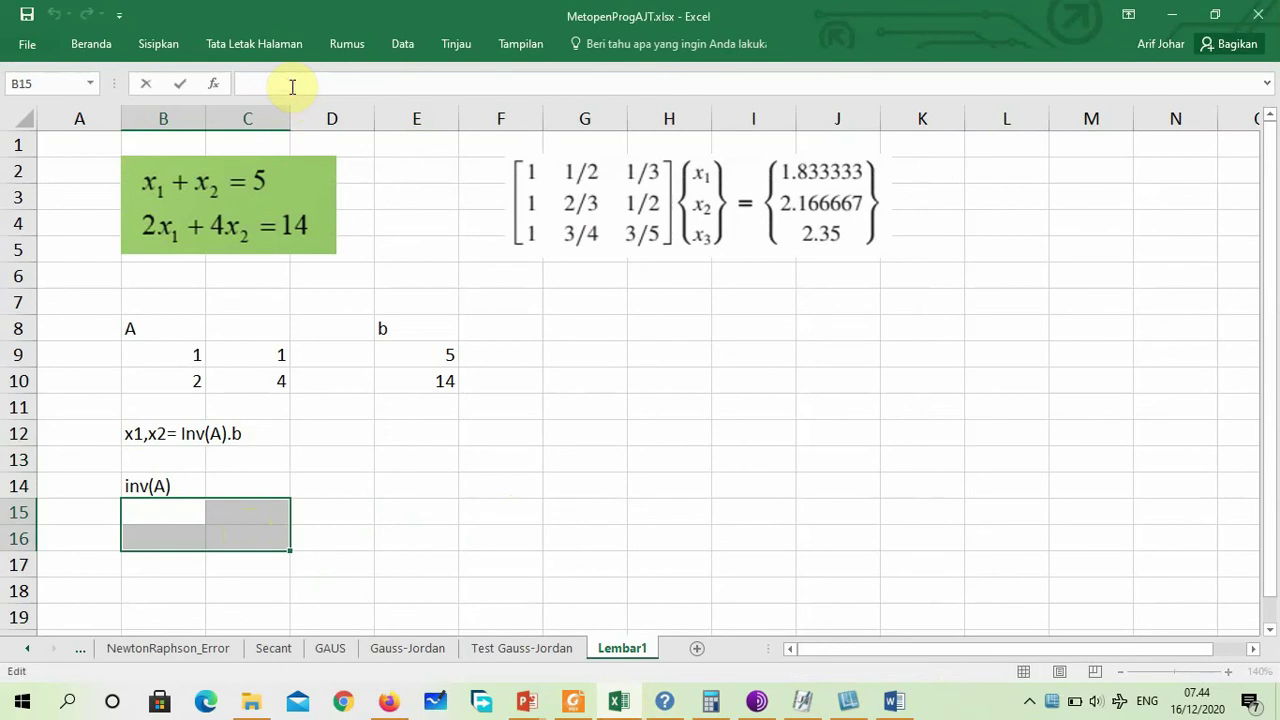
type("=m")
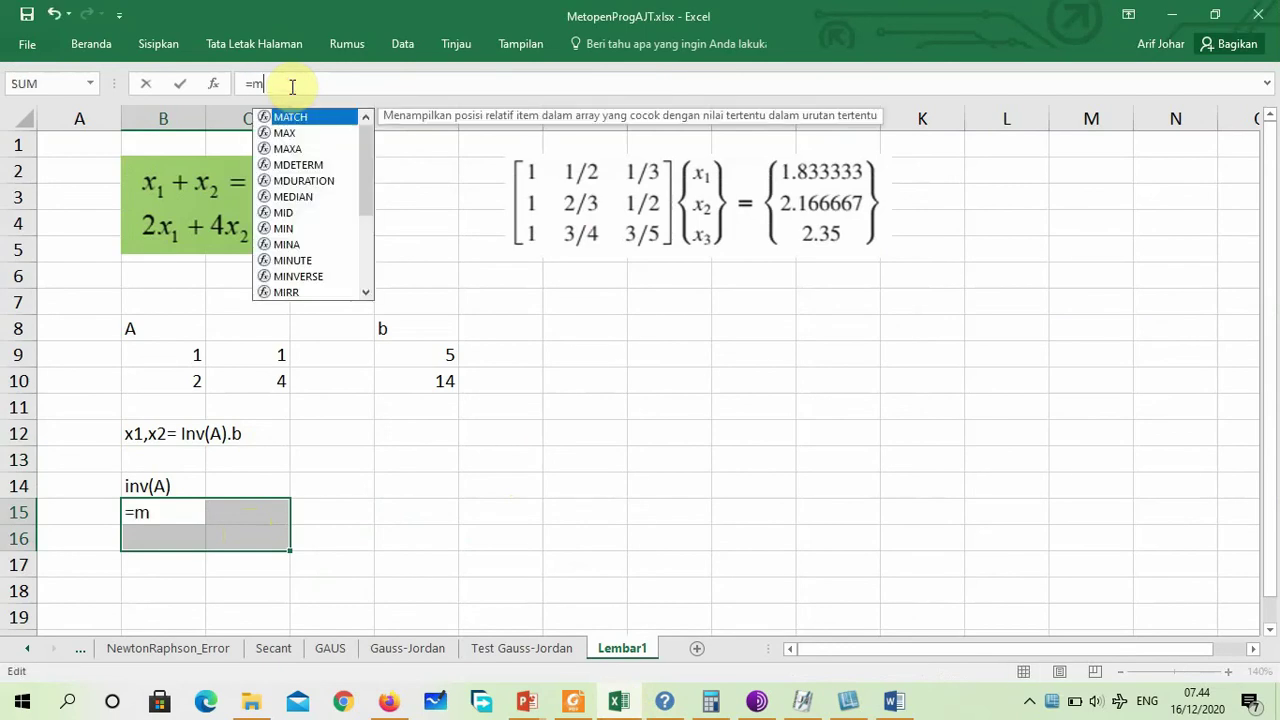
type("i")
key("Down")
key("Down")
key("Down")
key("Down")
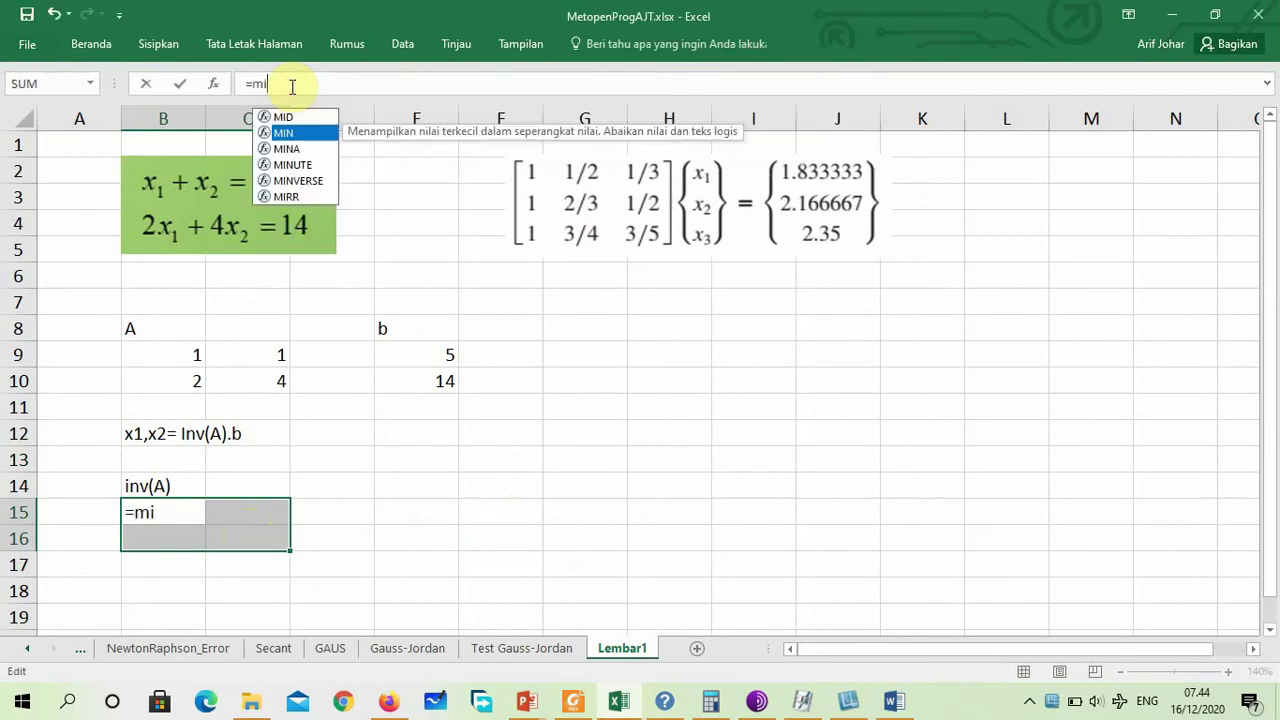
key("Tab")
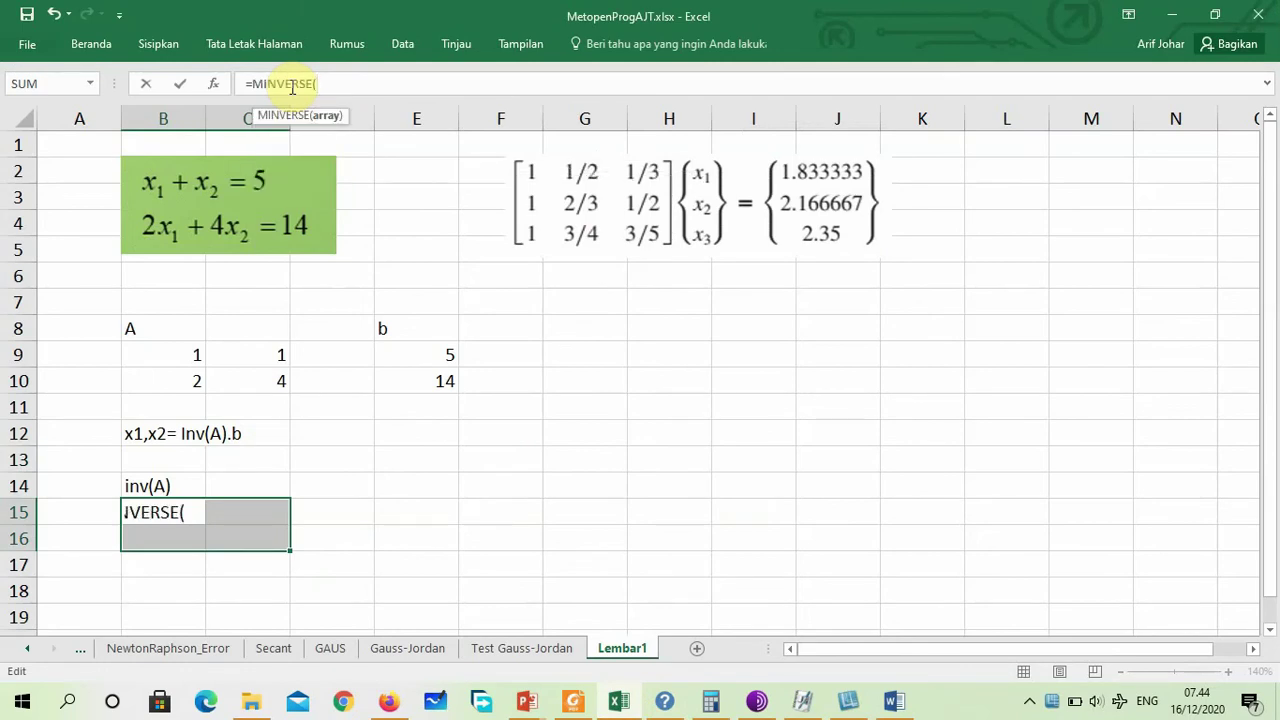
left_click_drag(180, 352, 242, 376)
type(")")
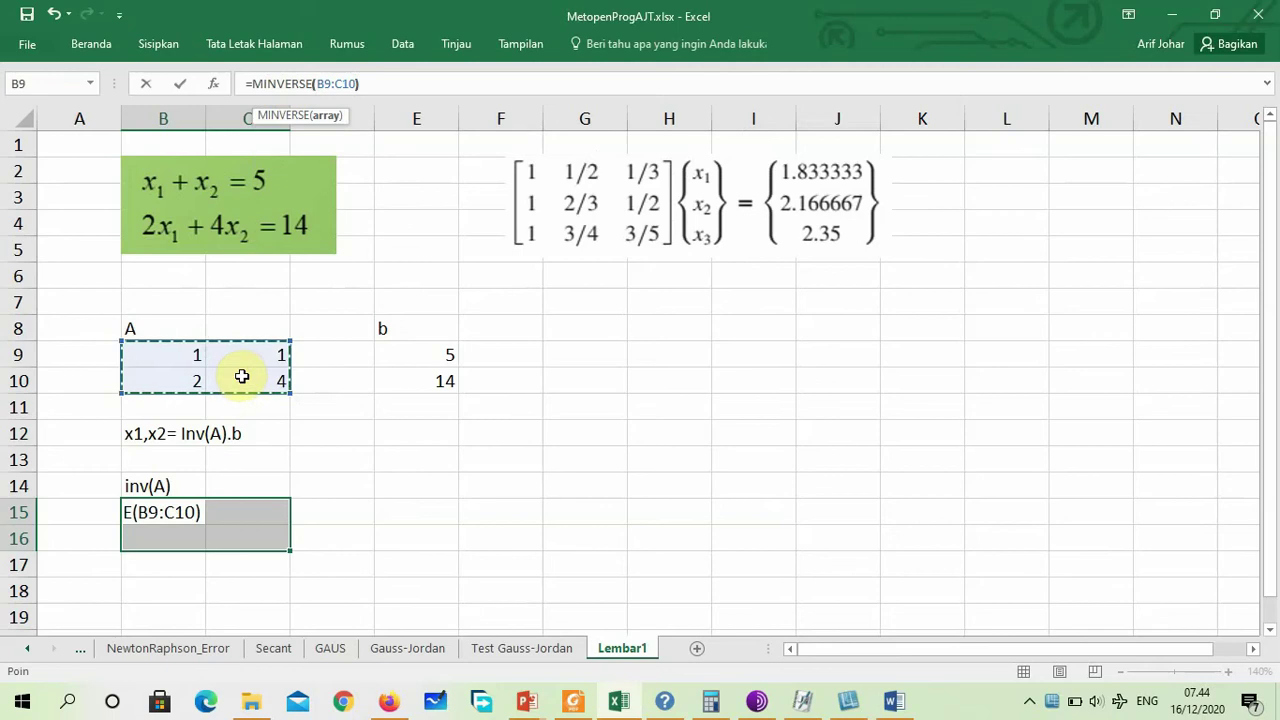
key("ctrl+shift+Return")
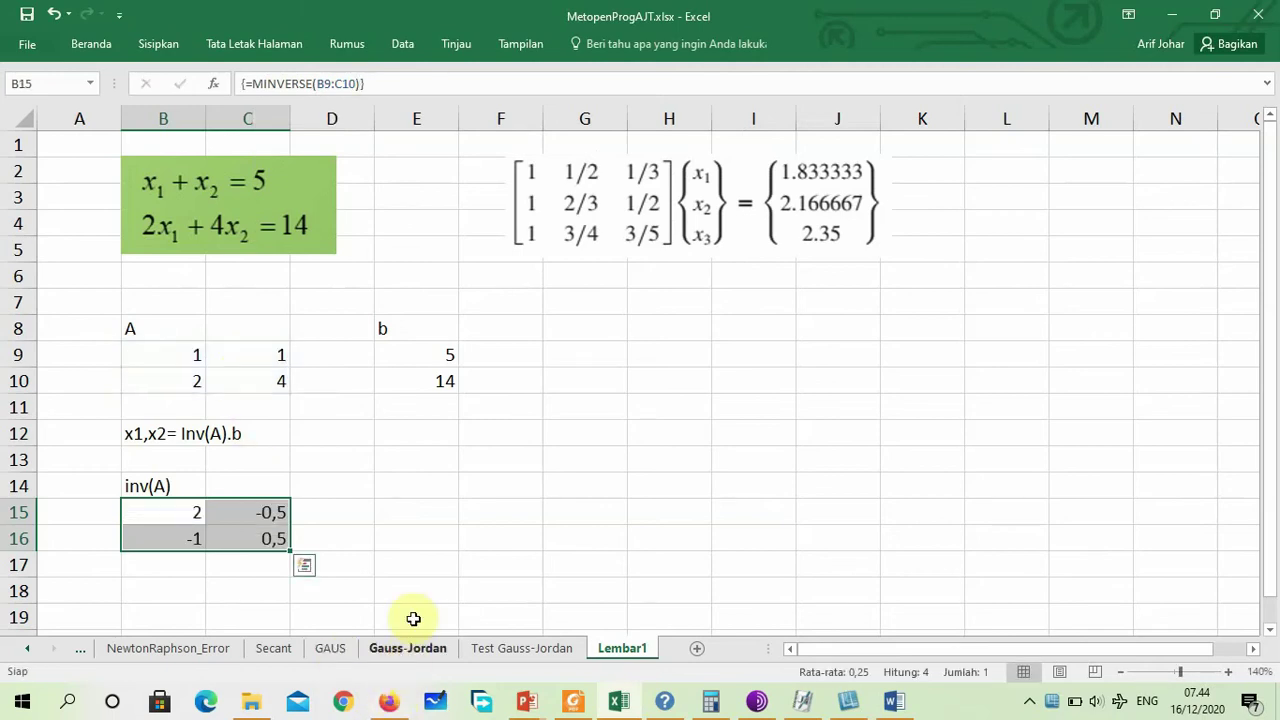
Label the solution rows x1= in E15 and x2= in E16.
left_click(401, 510)
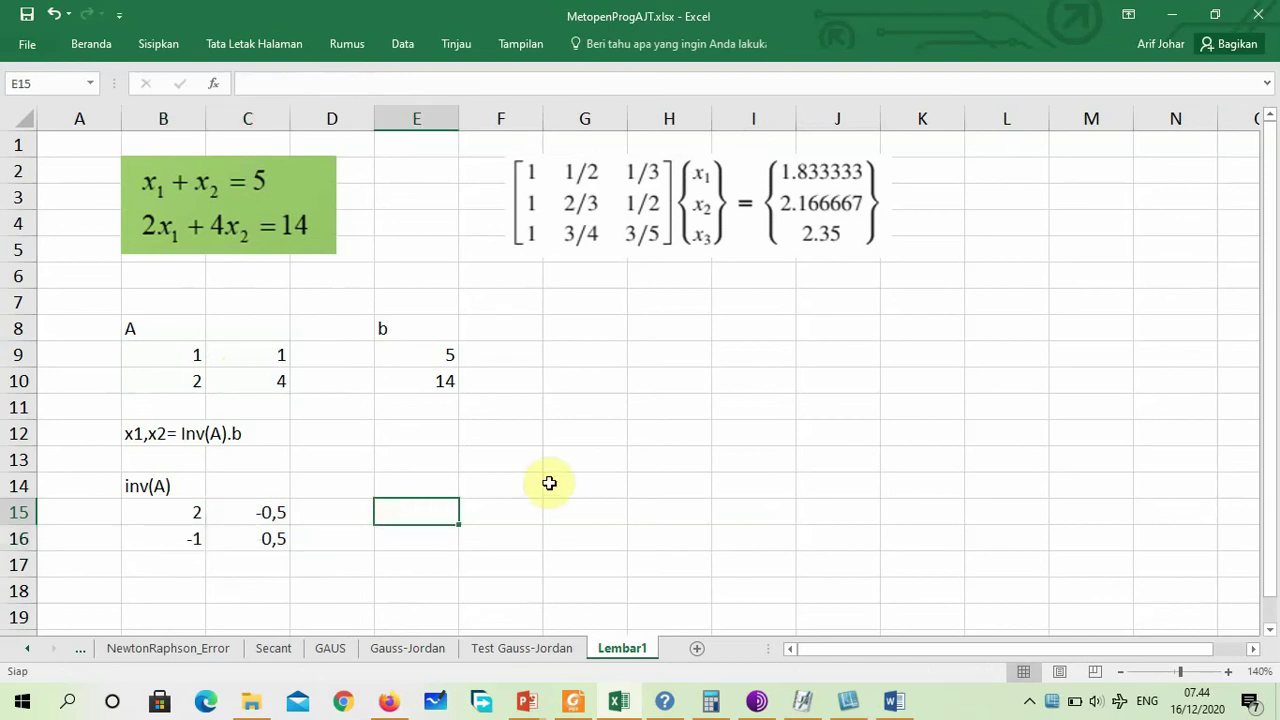
type("x1=")
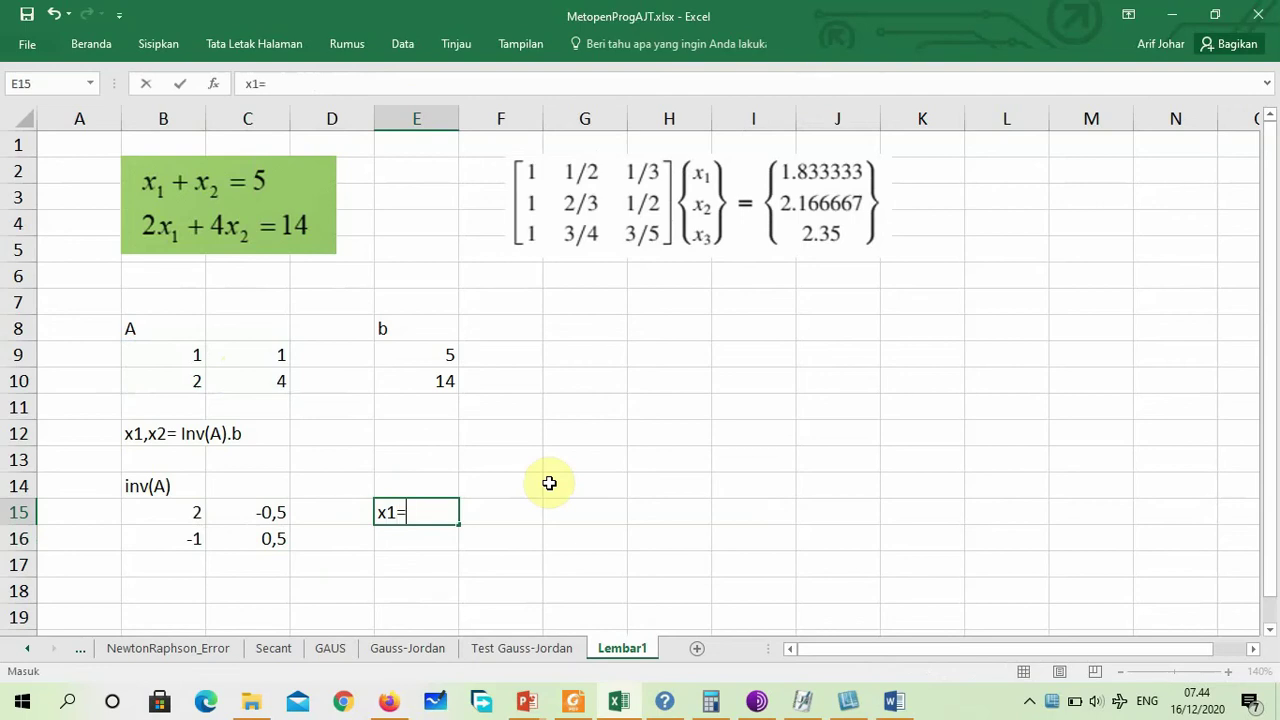
key("Return")
type("x2=")
key("Return")
Multiply the inverse matrix by vector b in F15:F16 with the array formula =MMULT(B15:C16;E9:E10).
key("Up")
key("Up")
key("Right")
left_click(466, 584)
left_click_drag(500, 503, 507, 540)
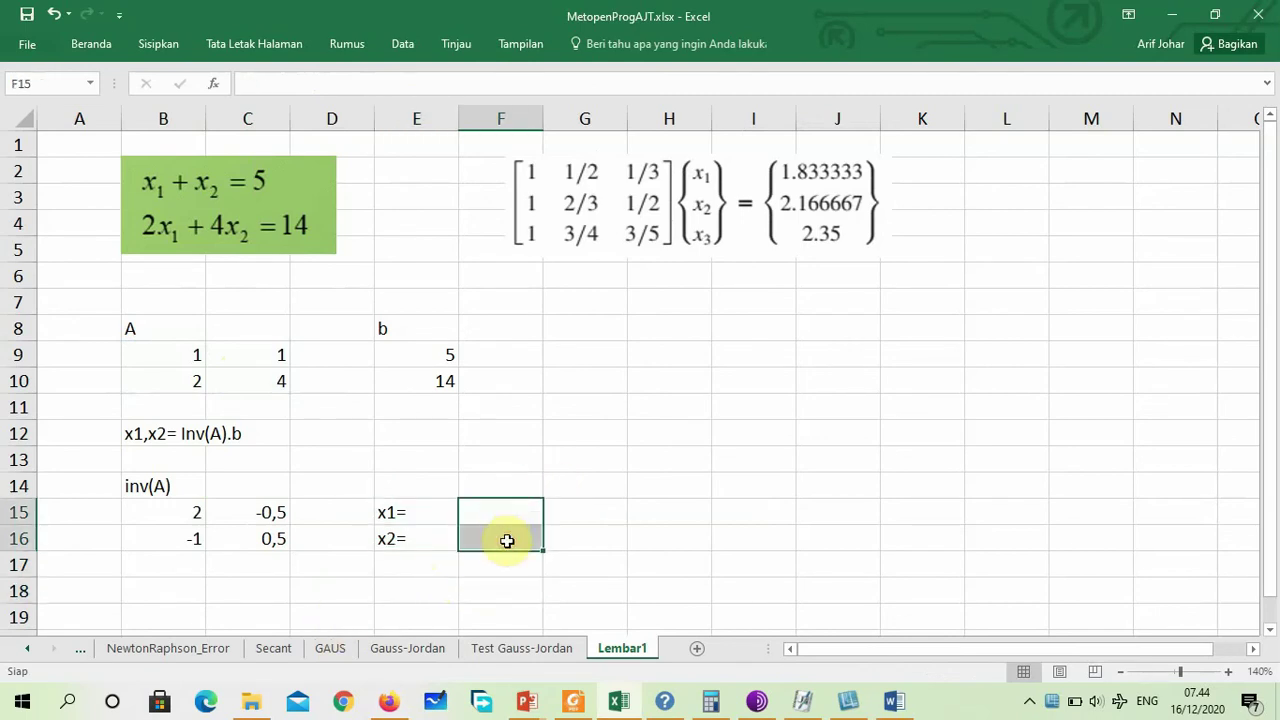
left_click(366, 86)
type("=mm")
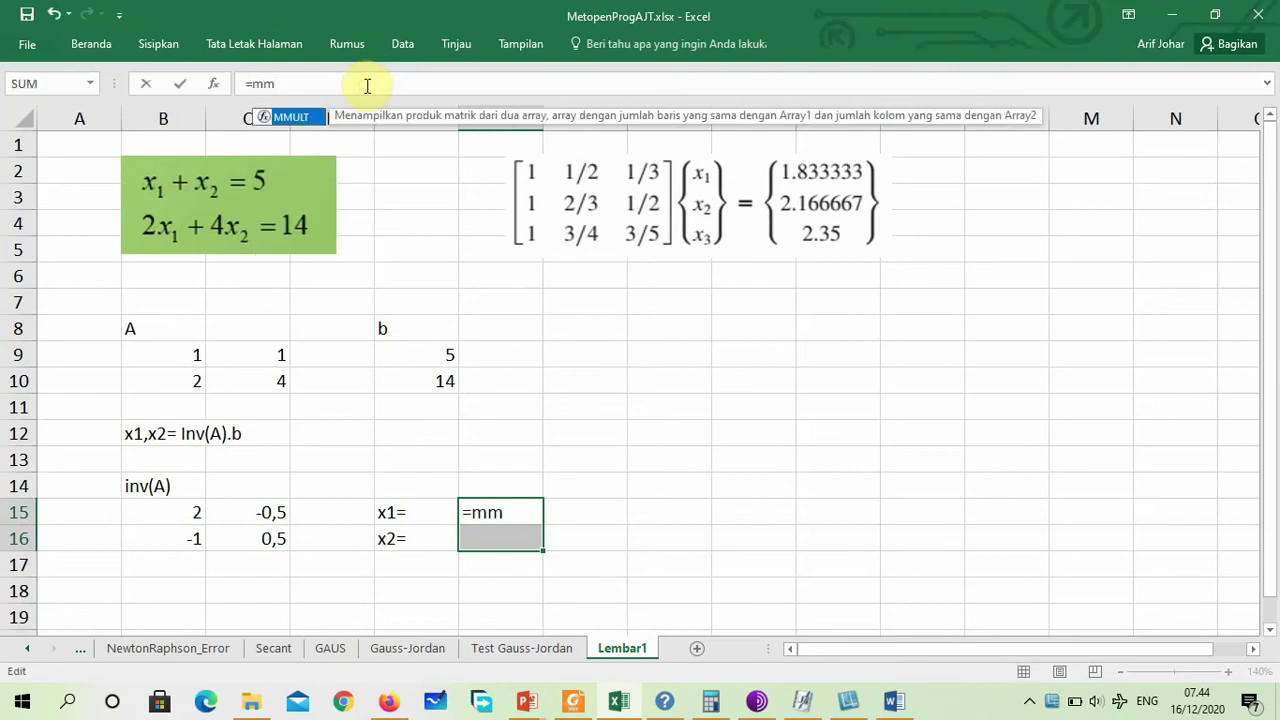
key("Tab")
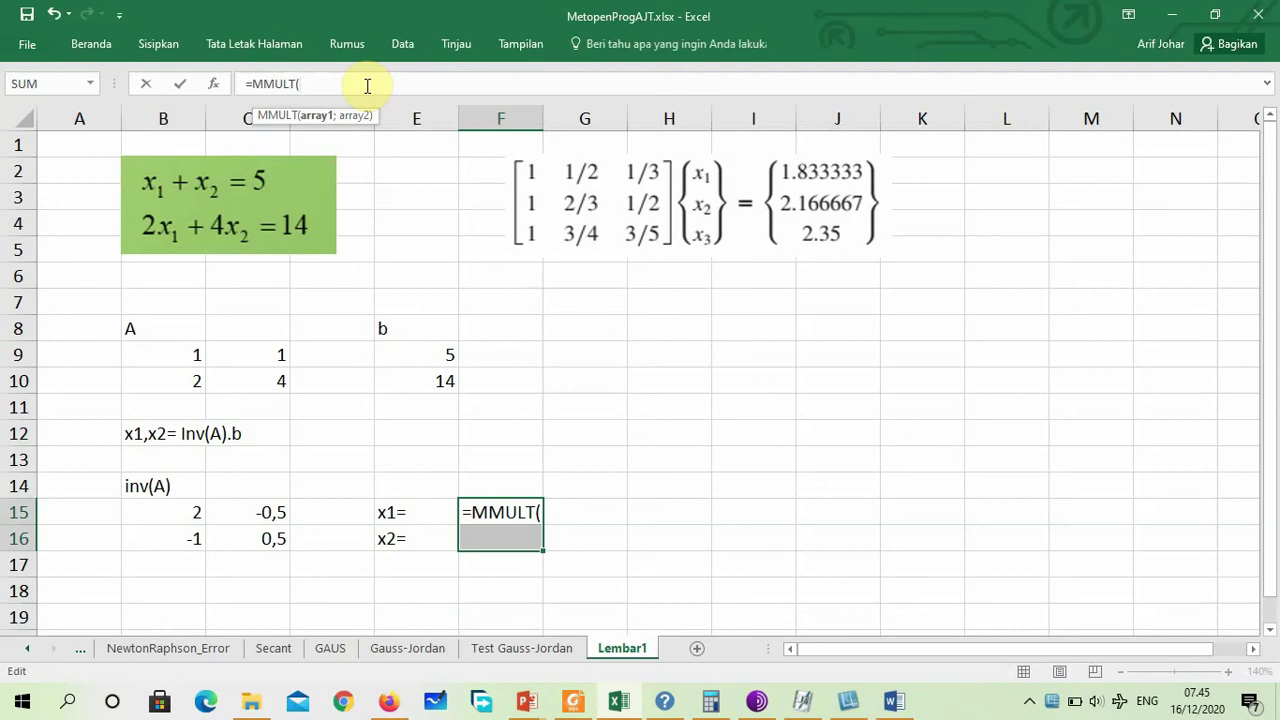
left_click_drag(191, 515, 257, 539)
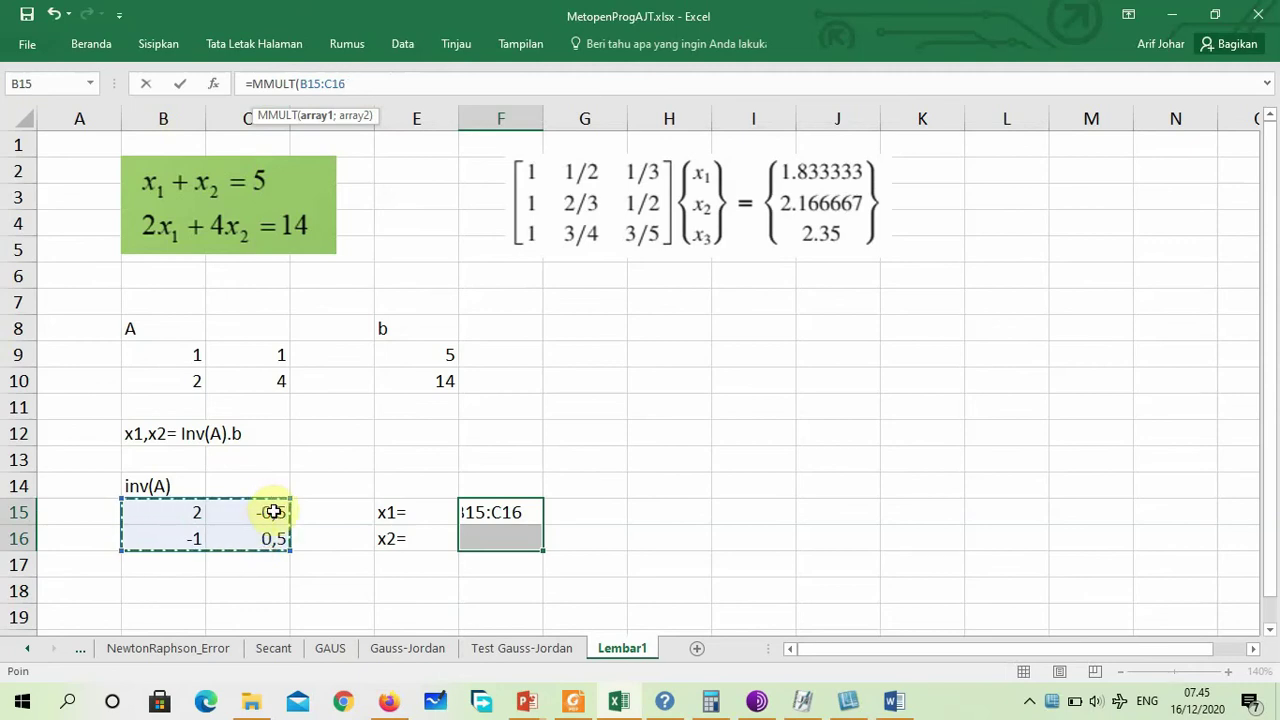
type(";")
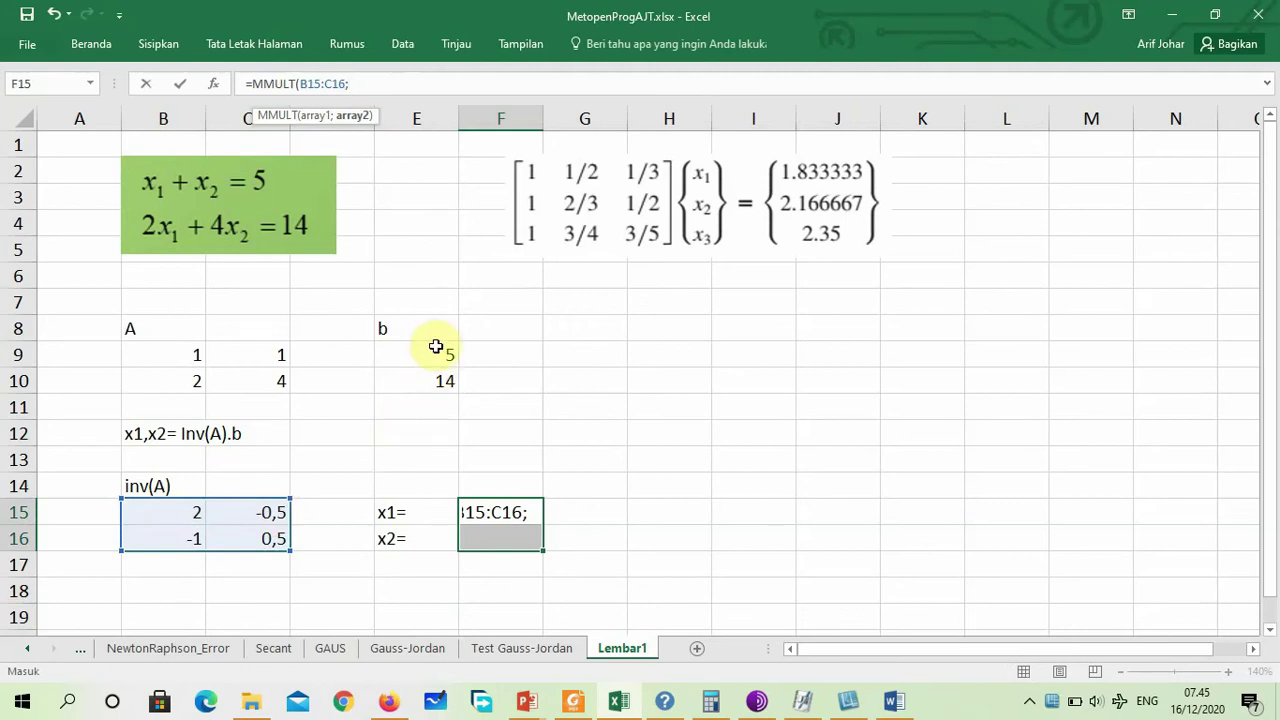
left_click_drag(434, 343, 435, 377)
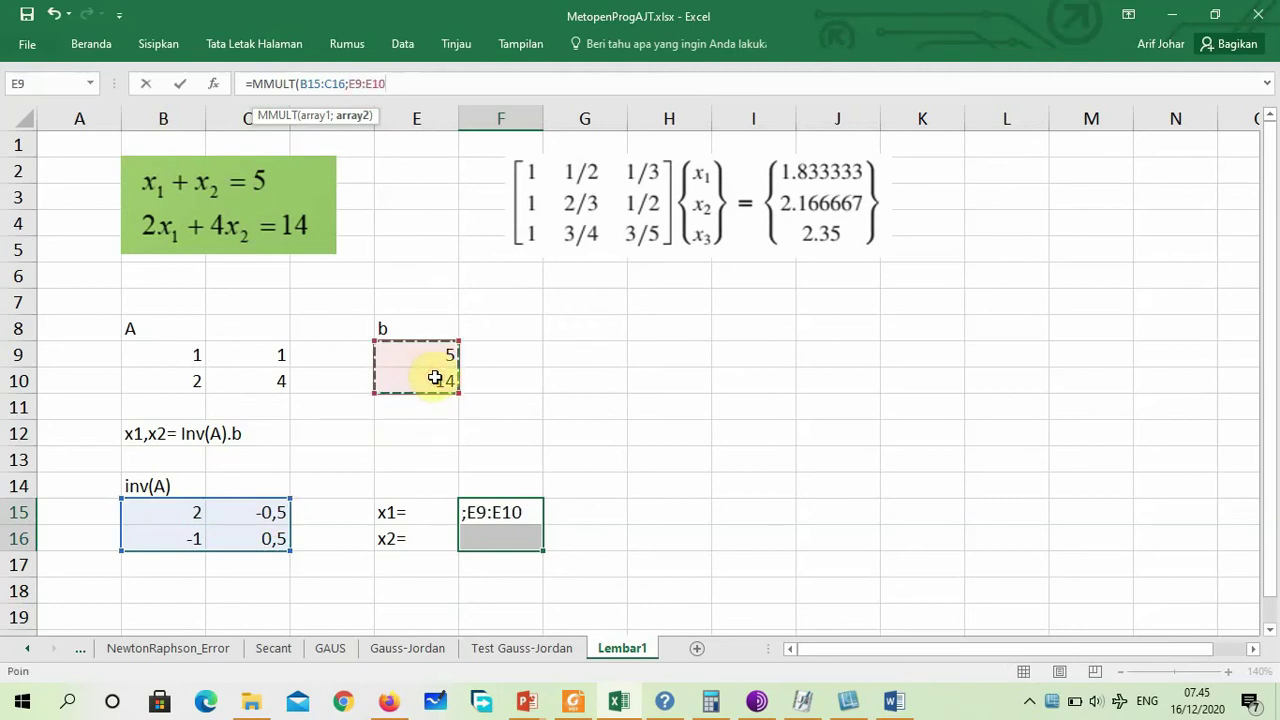
type(")")
key("ctrl+shift+Return")
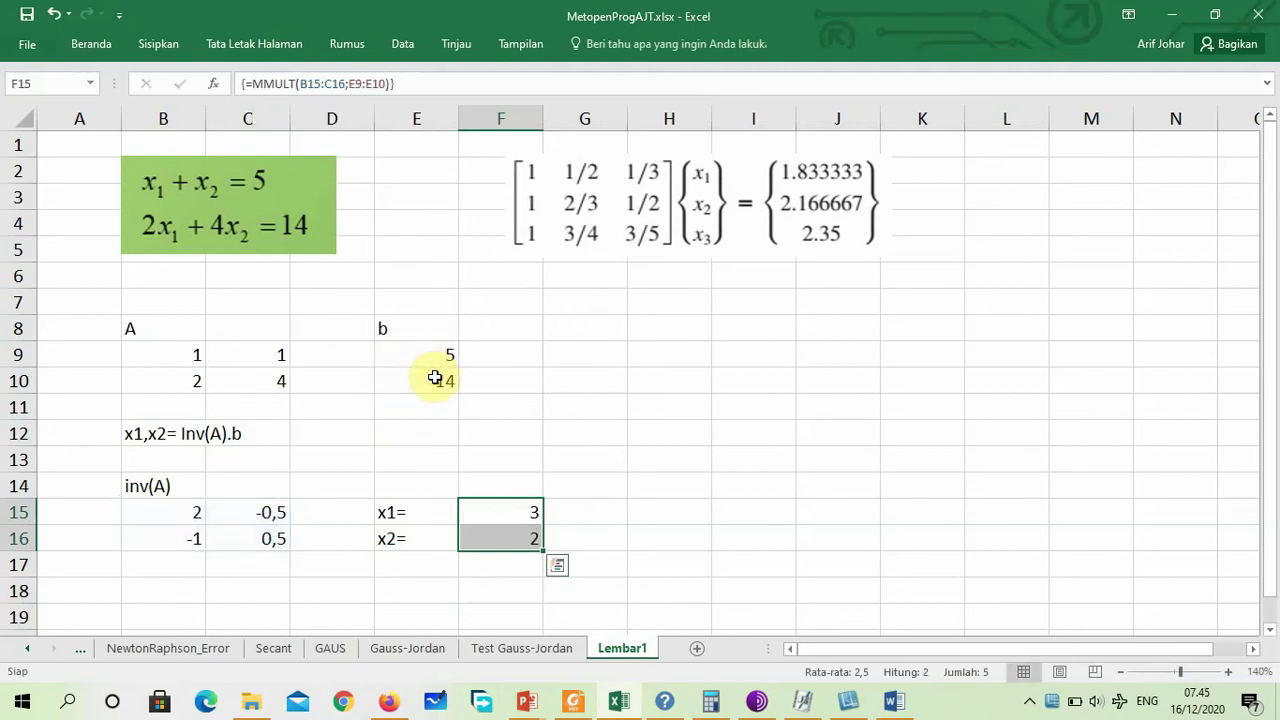
Examine the x1 and x2 results in E15:F16 and the formula note in B12, and switch to the running PowerPoint slide show.
left_click(592, 514)
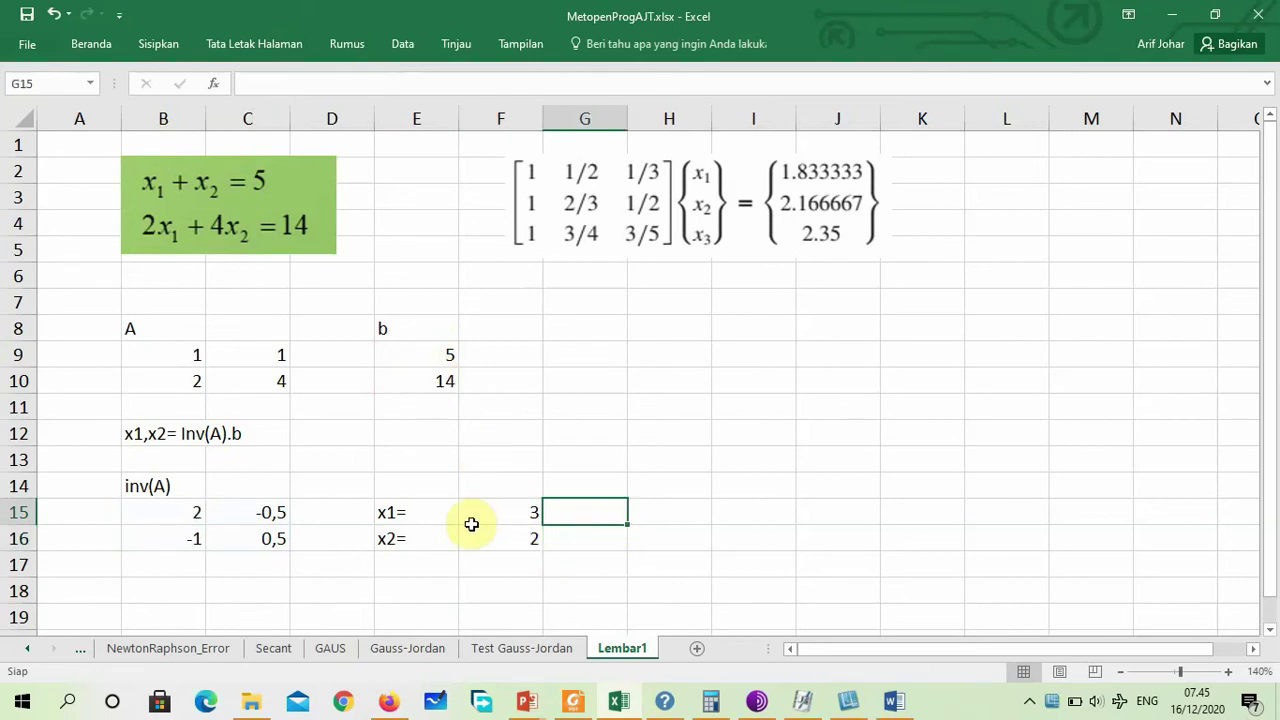
left_click_drag(487, 513, 500, 537)
left_click(494, 571)
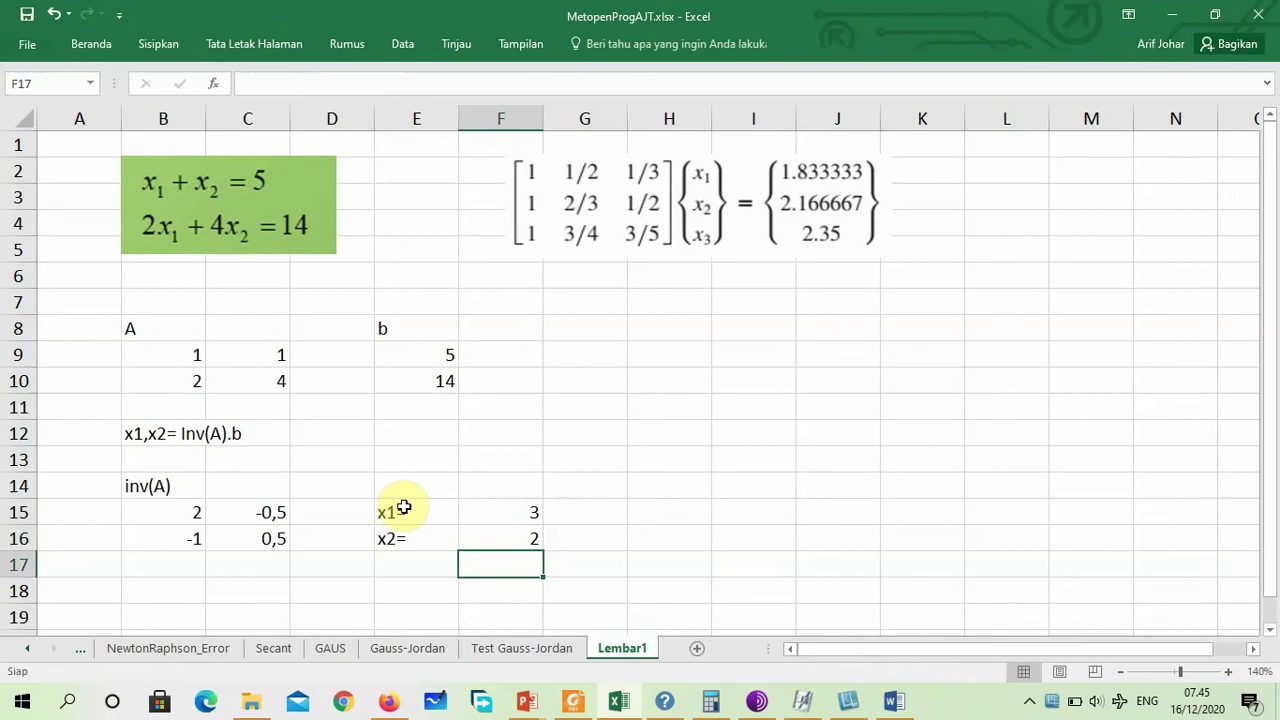
left_click_drag(403, 508, 500, 517)
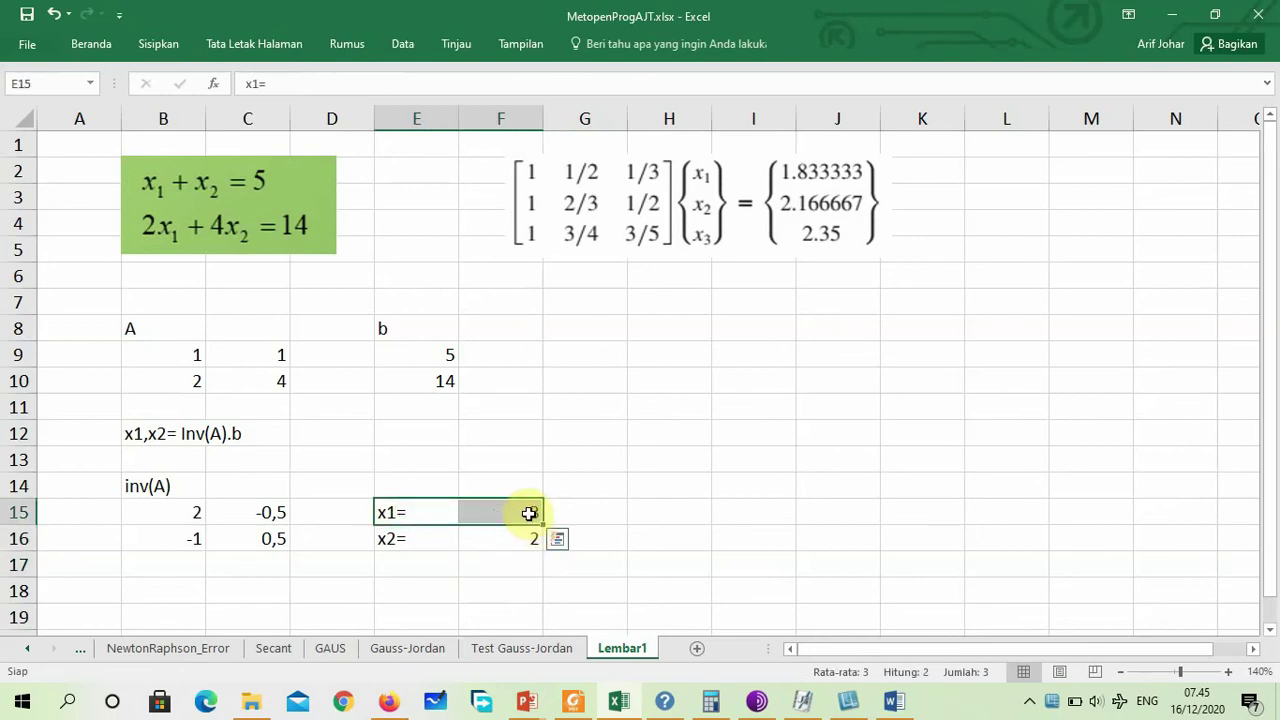
left_click(514, 540)
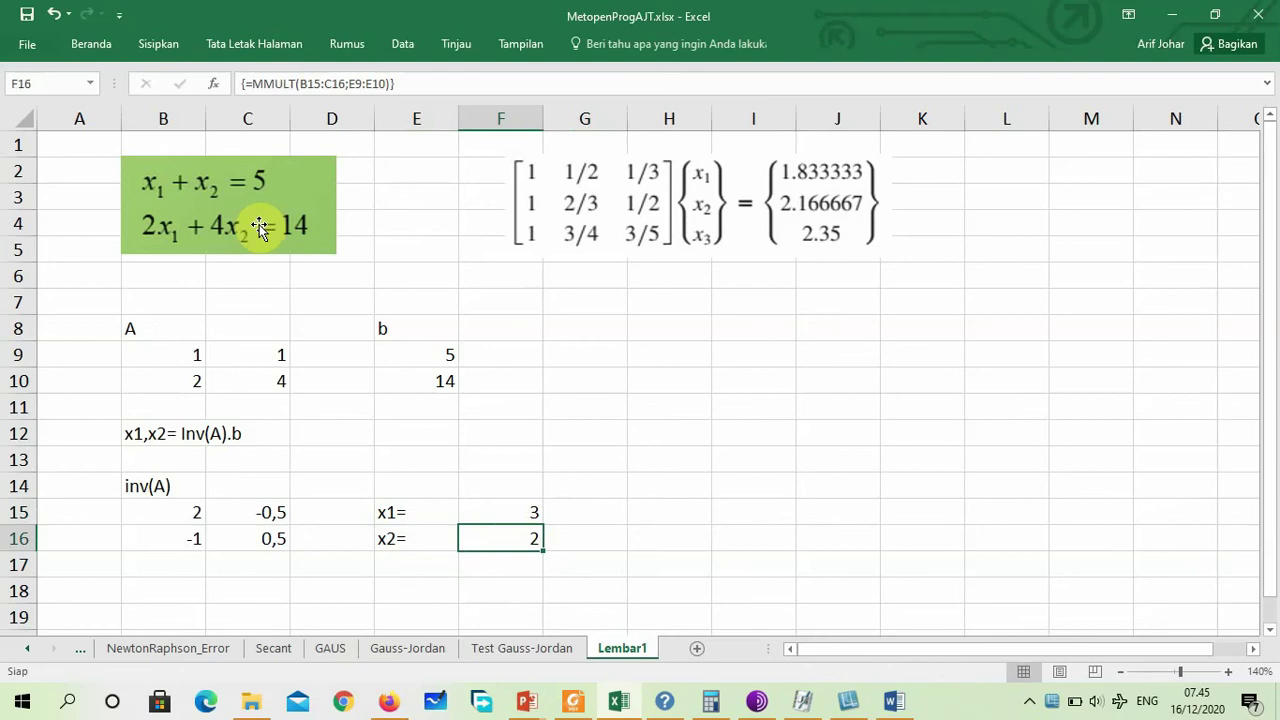
left_click_drag(130, 434, 242, 432)
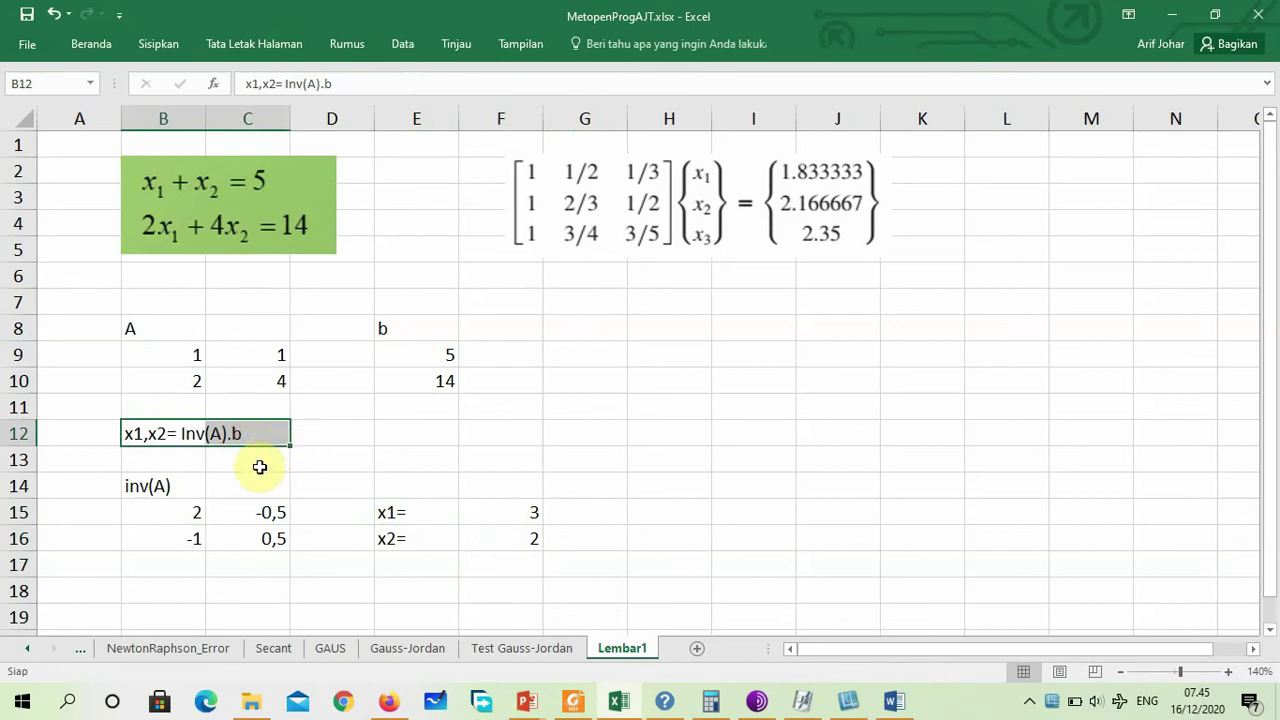
left_click(221, 464)
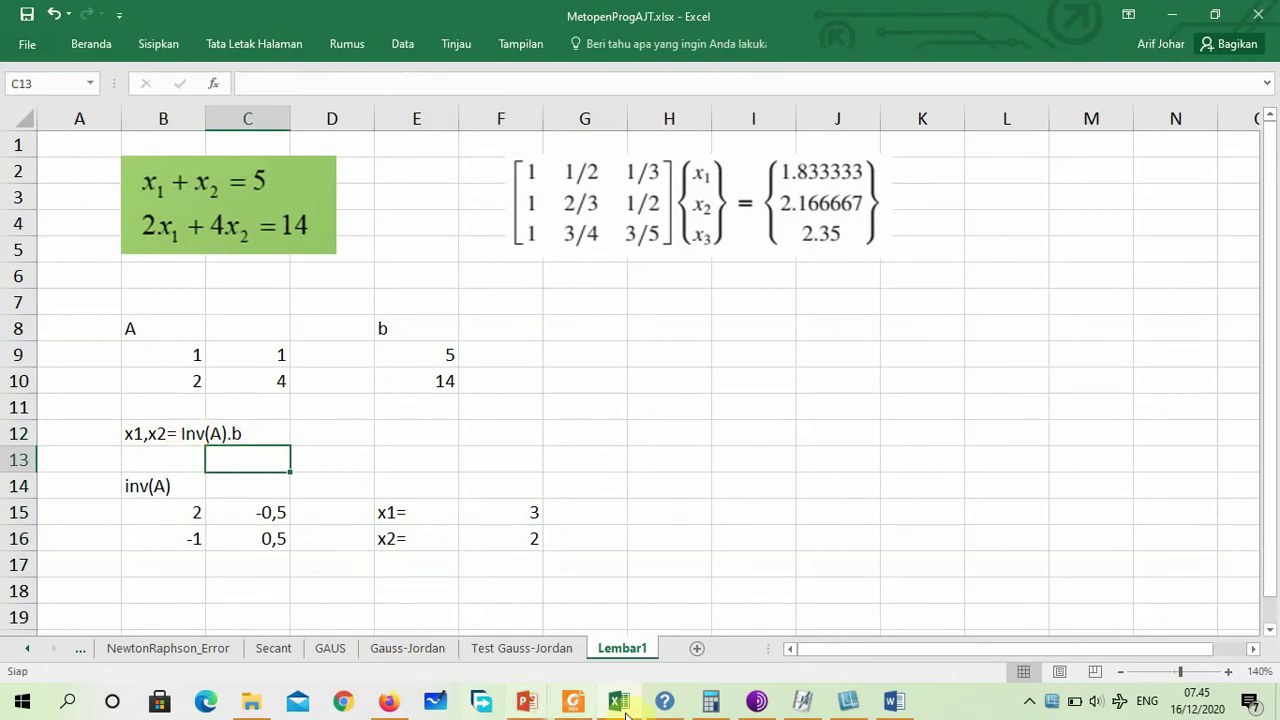
mouse_move(533, 708)
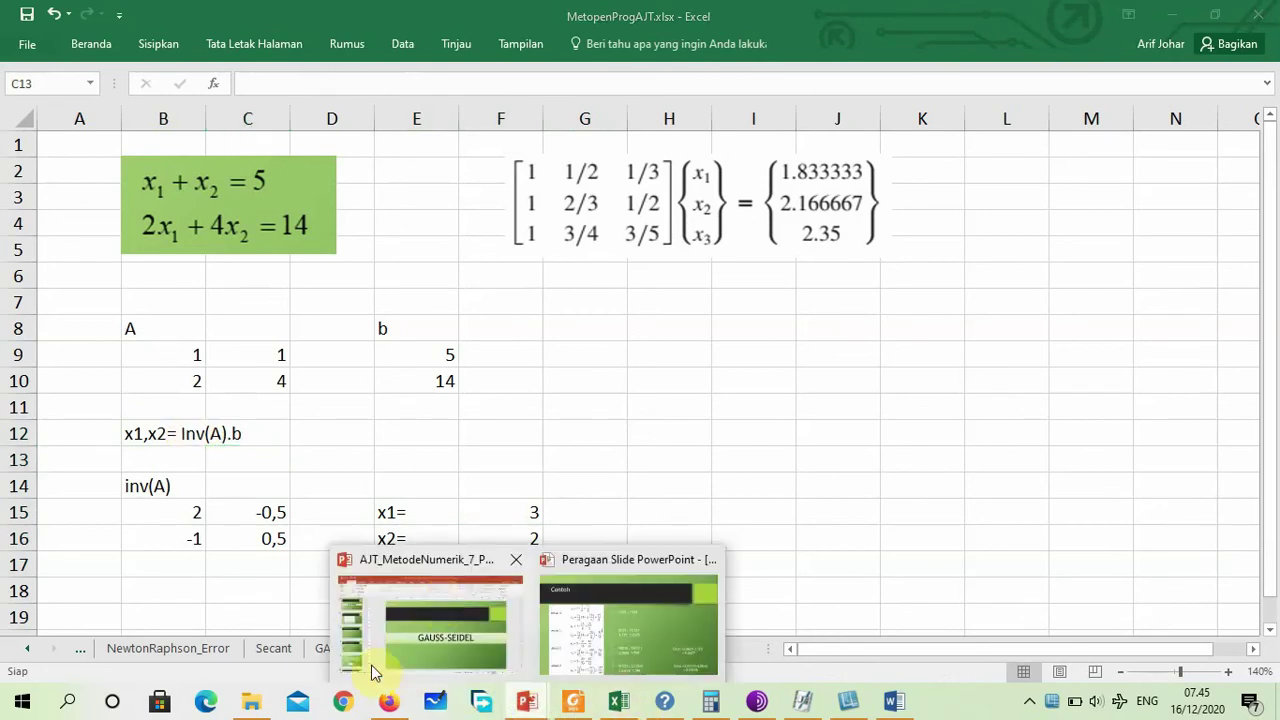
left_click(606, 630)
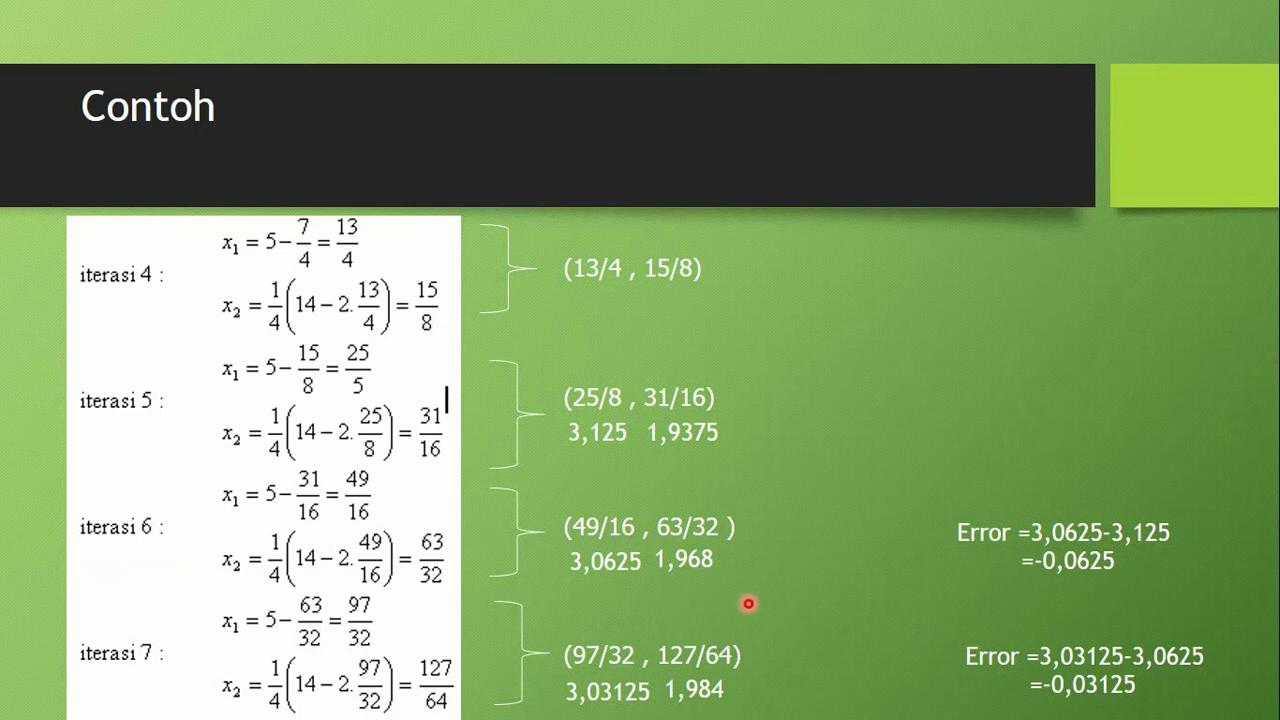
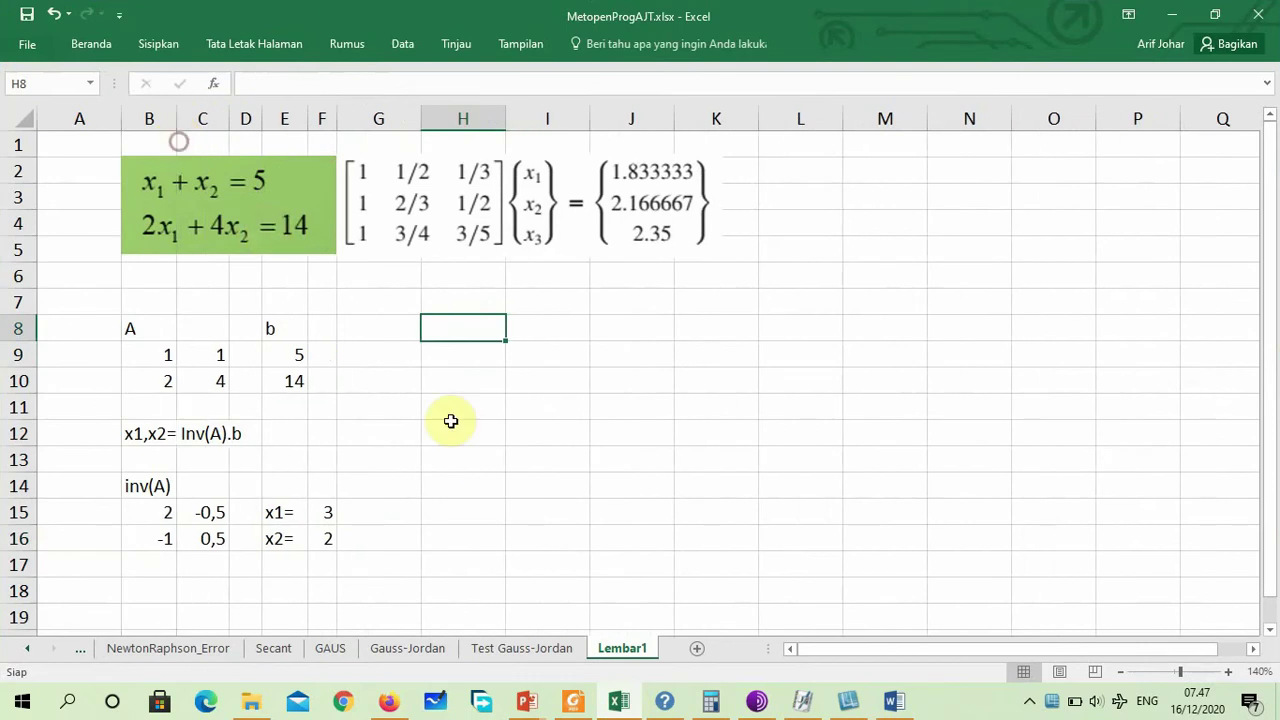
Move the three-variable matrix picture over columns H to L and fill the first matrix column H8:H10 with 1.
left_click_drag(452, 195, 537, 180)
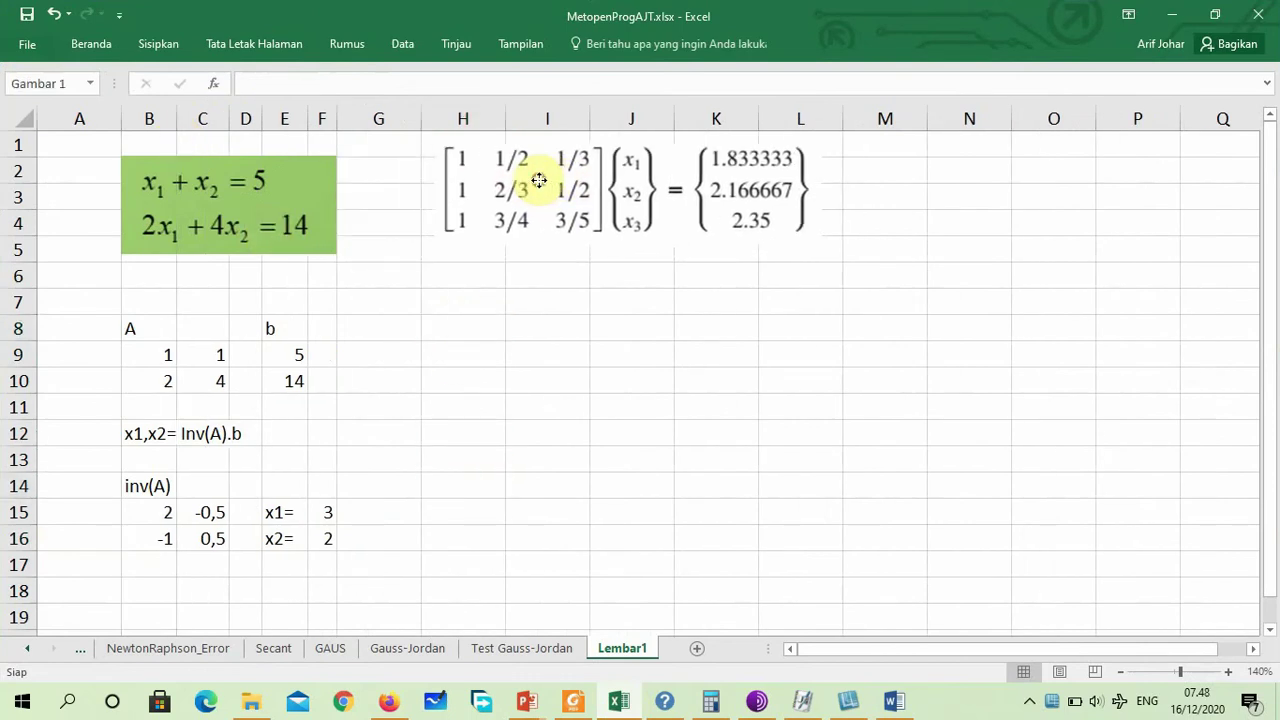
left_click(474, 326)
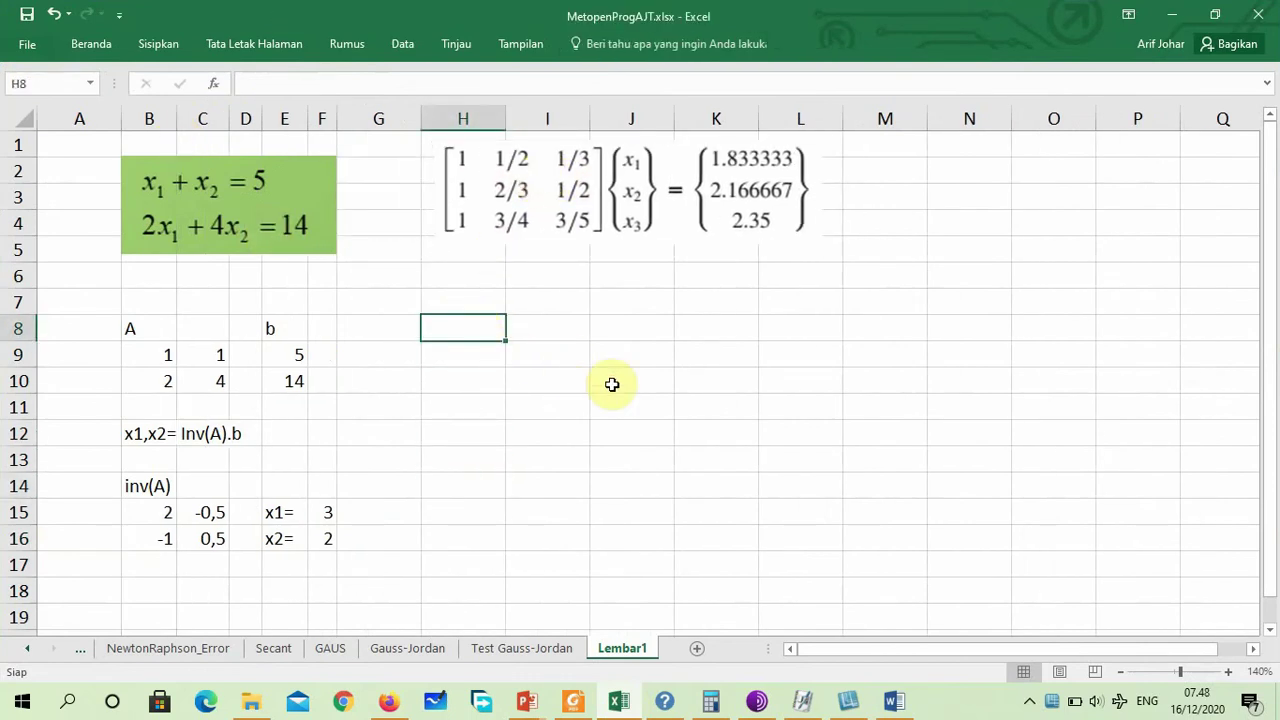
type("1")
key("Return")
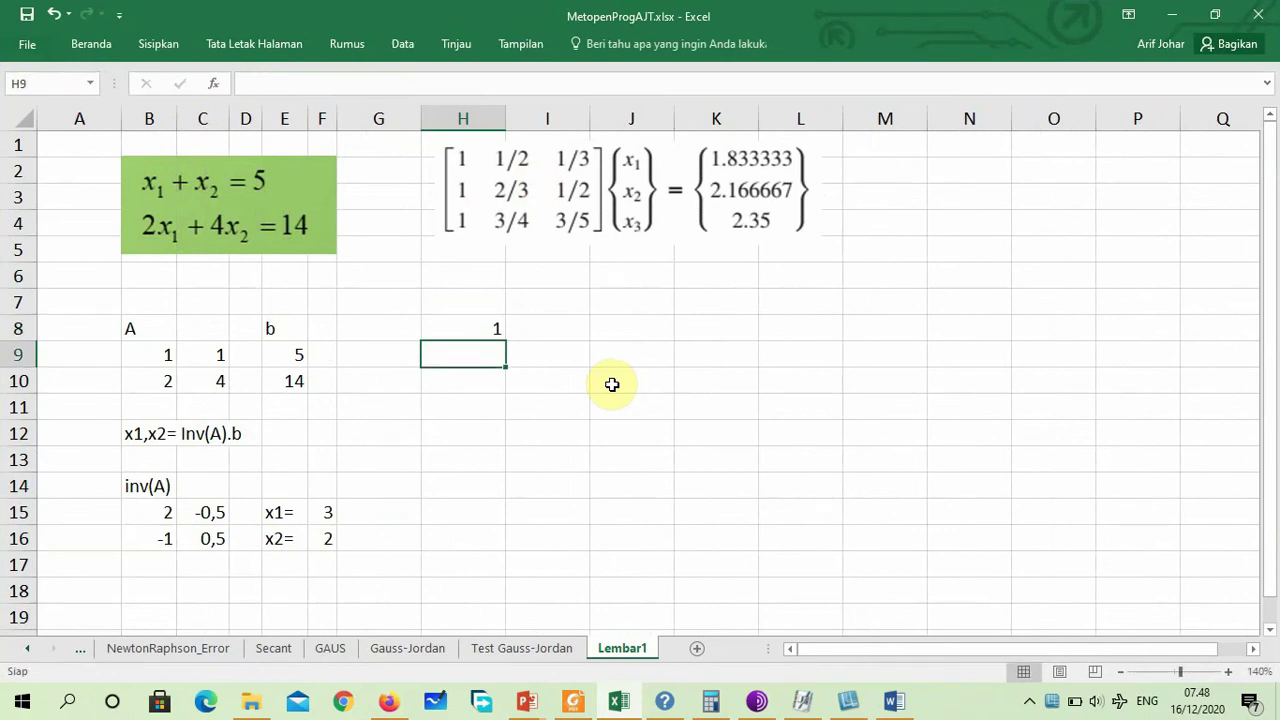
type("1")
key("Return")
type("1")
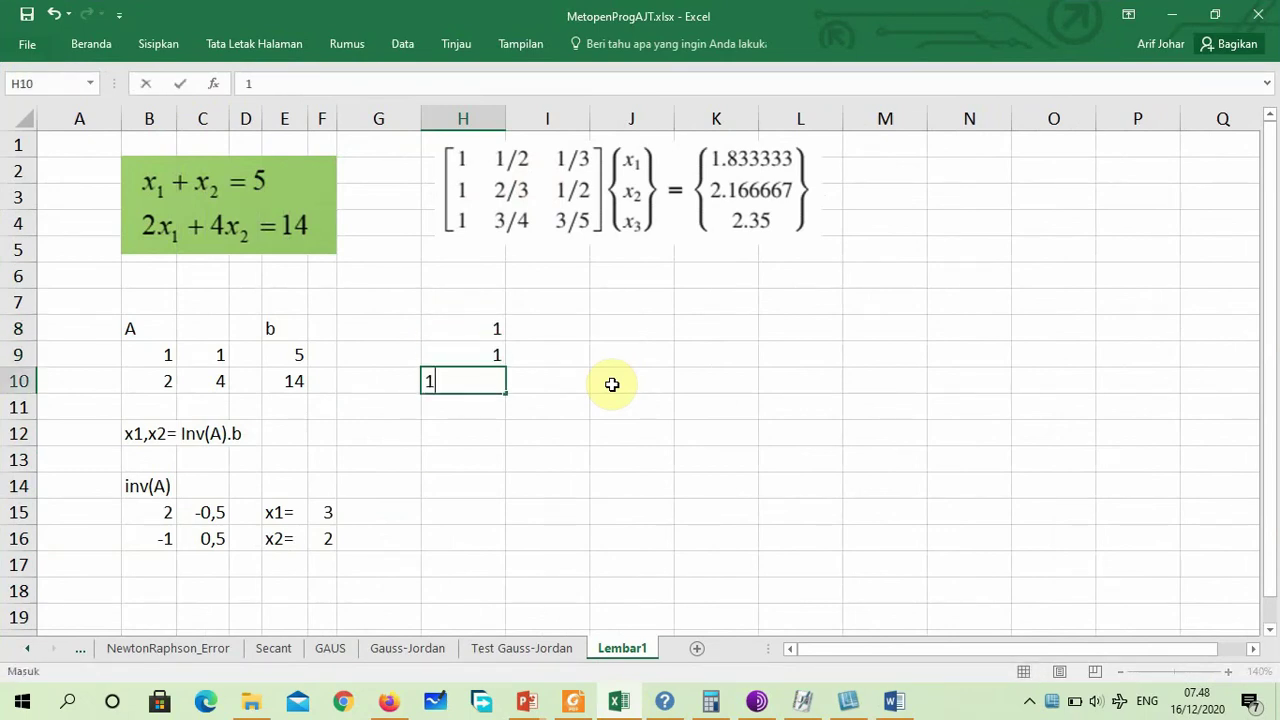
key("Tab")
Fill the second matrix column I8:I10 with the formulas =1/2, =2/3 and =3/4.
key("Up")
key("Up")
type("=1")
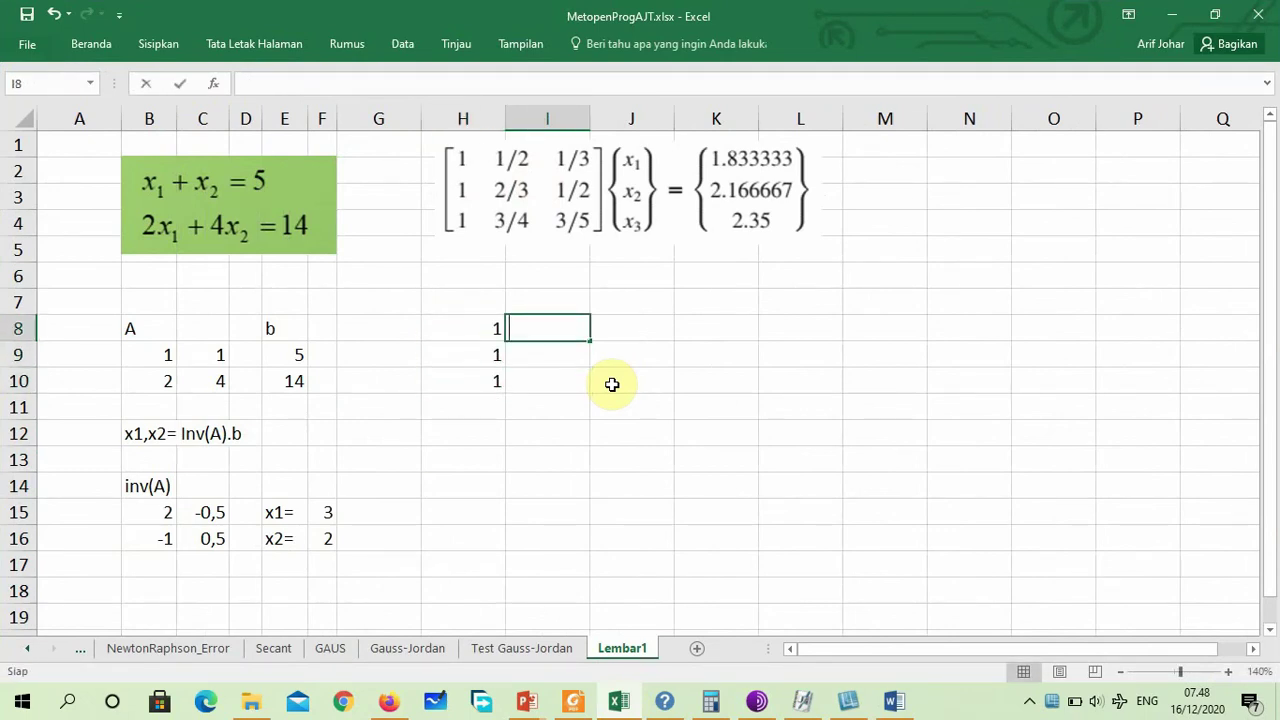
type("/2")
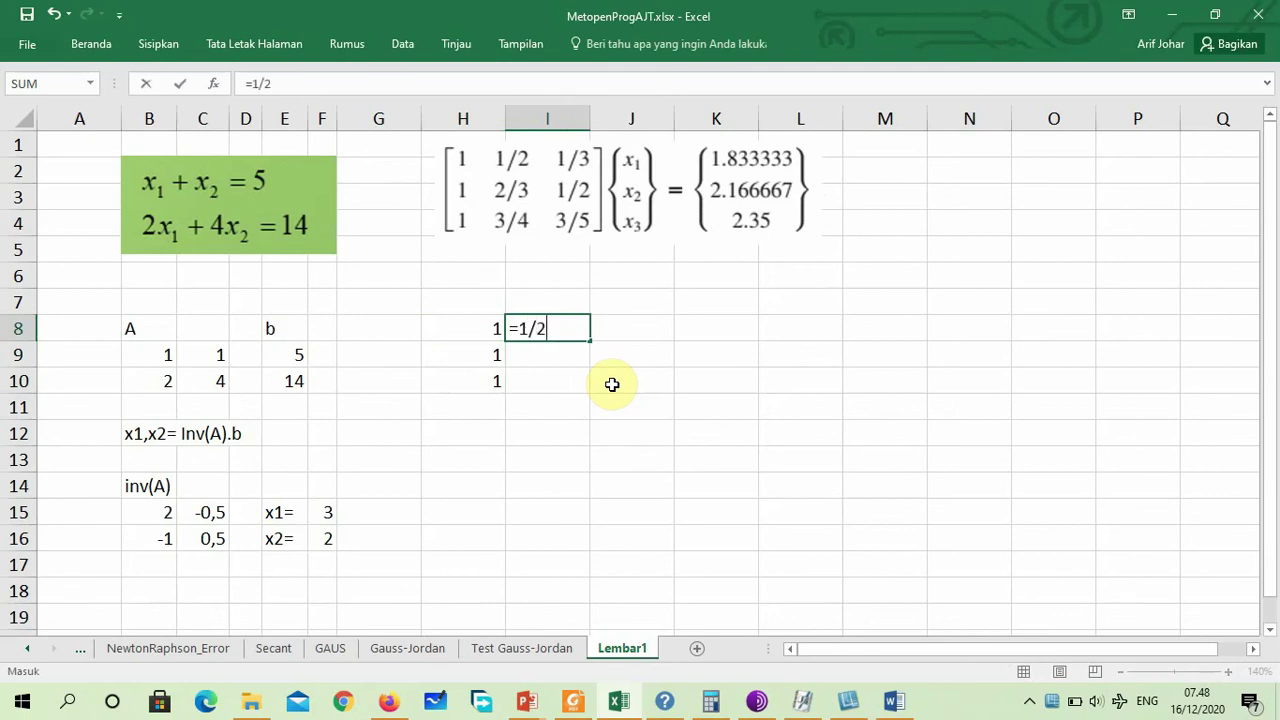
key("Return")
type("=")
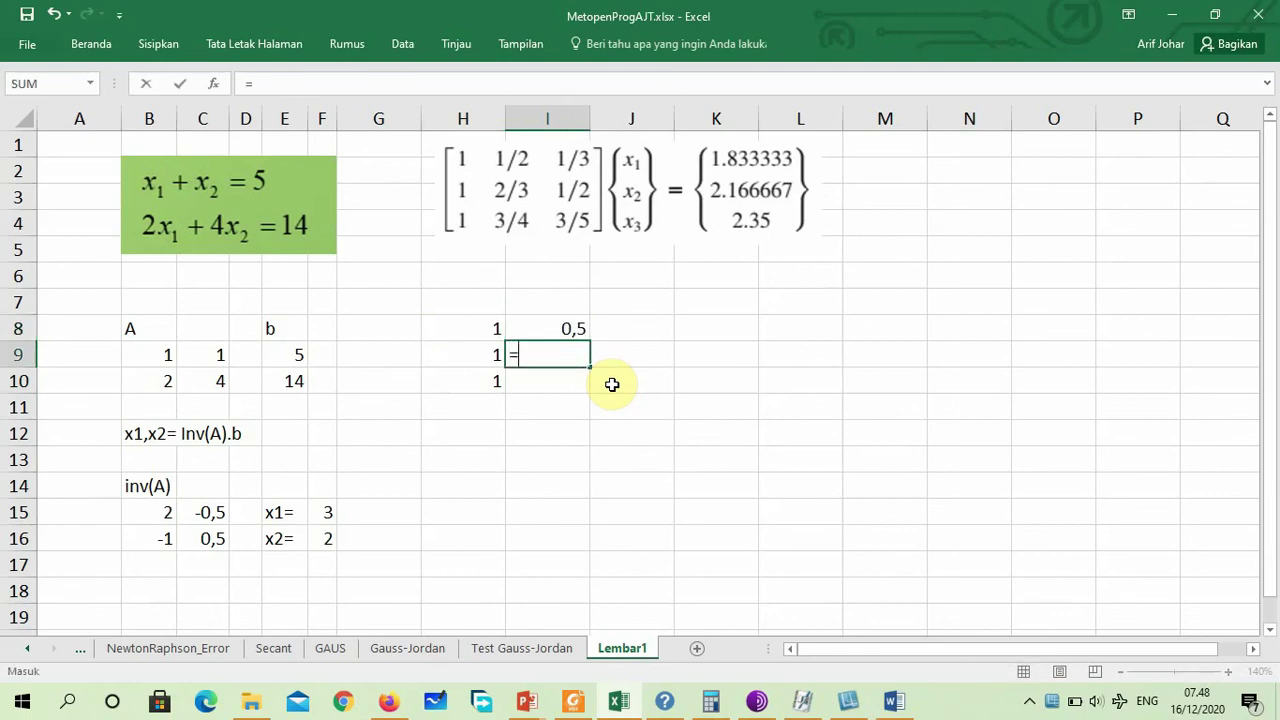
type("2/3")
key("Return")
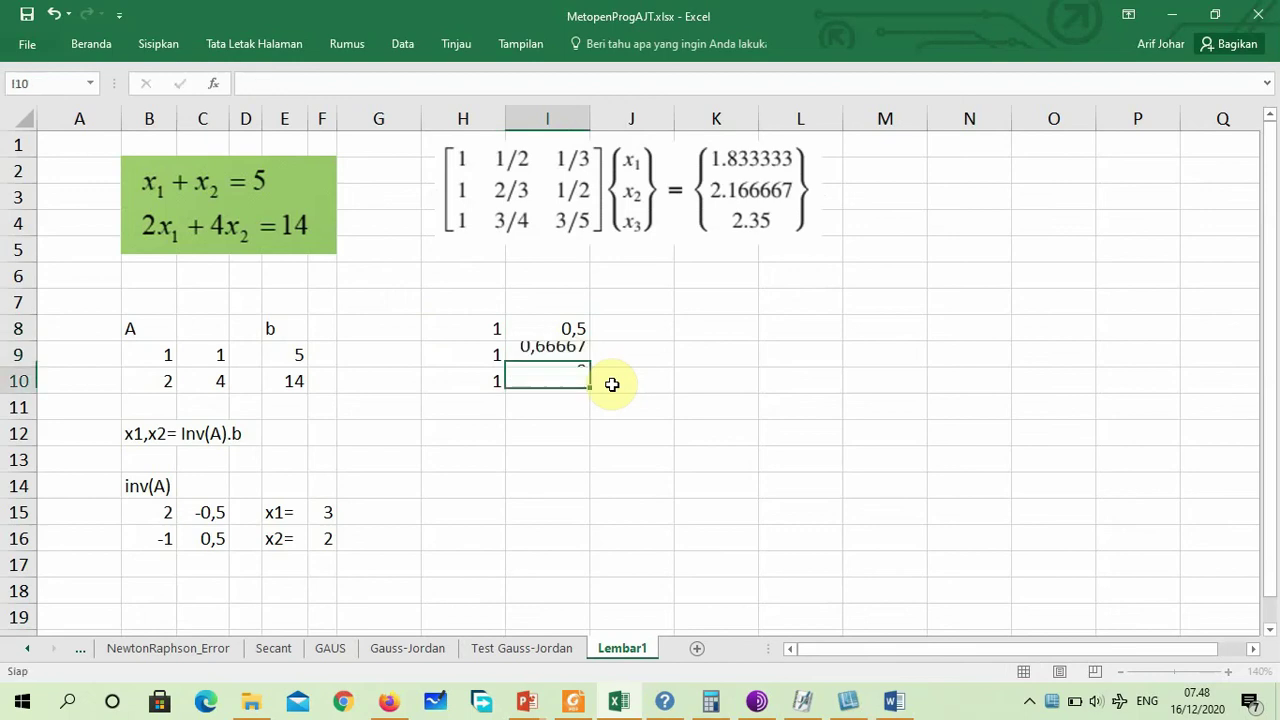
type("=3/4")
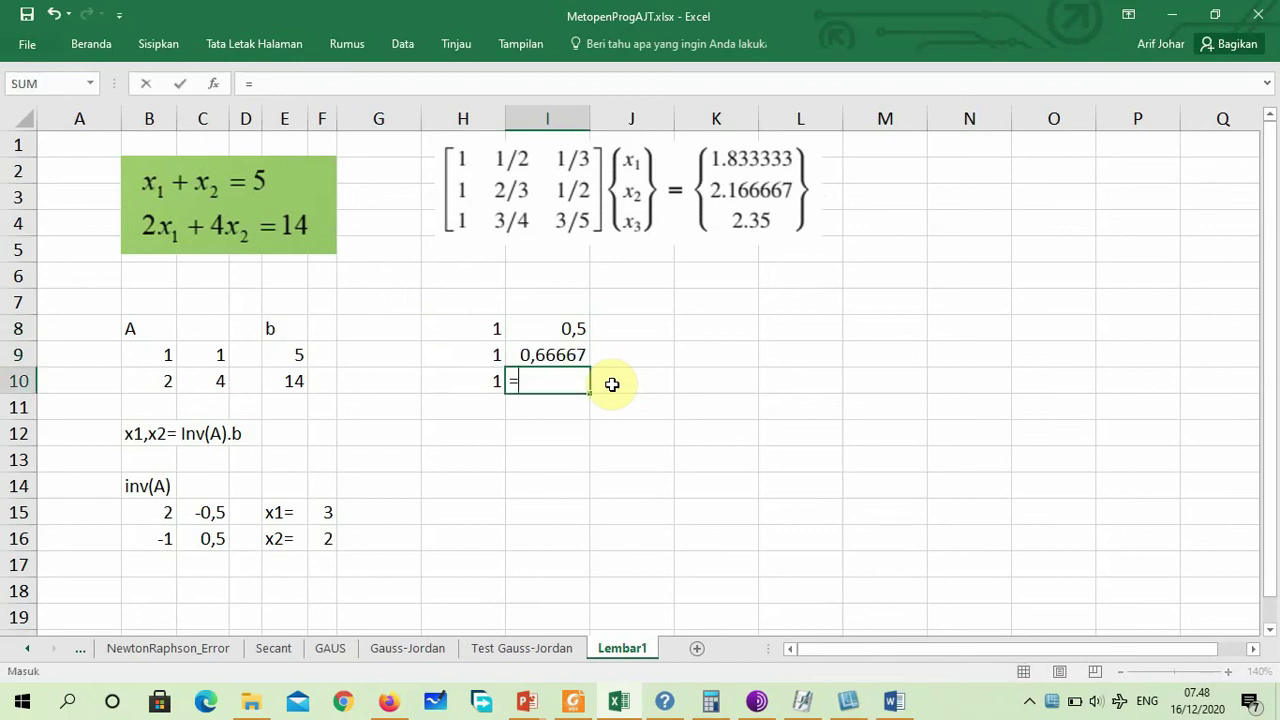
key("Return")
Fill the third matrix column J8:J10 with the formulas =1/3, =1/2 and =3/5.
key("Up")
key("Up")
key("Up")
key("Right")
type("1/")
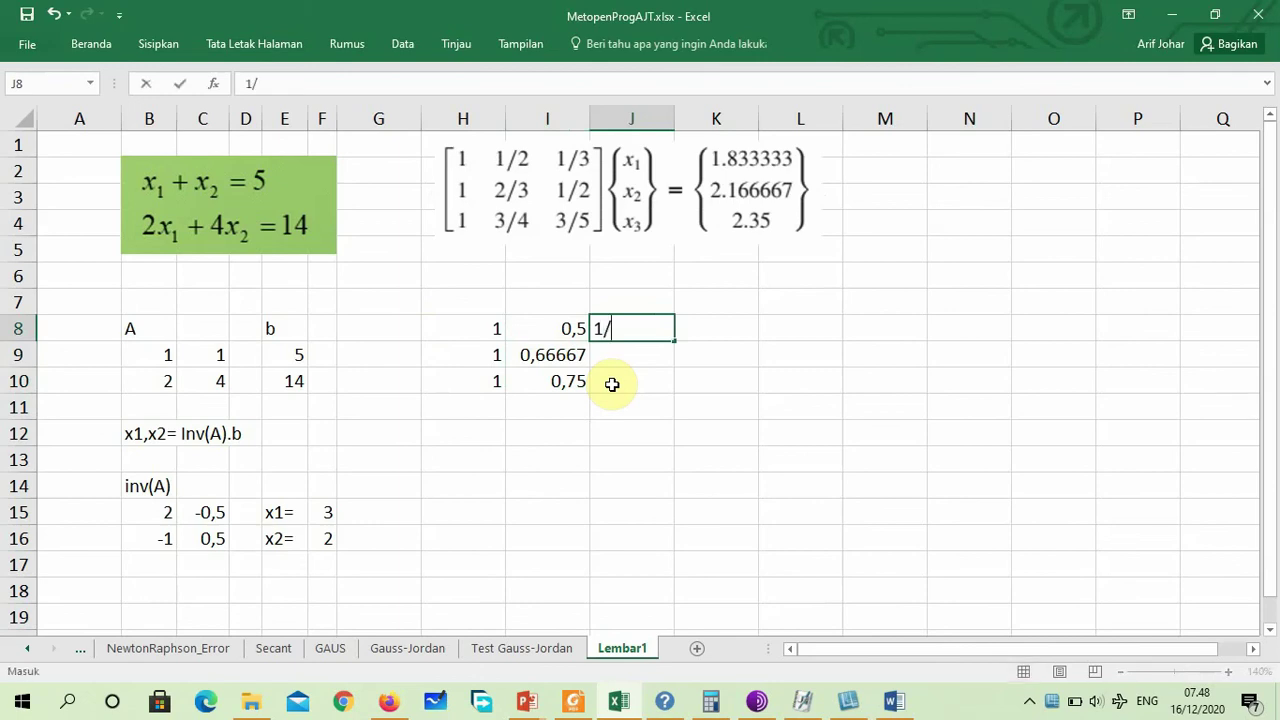
key("BackSpace")
key("BackSpace")
type("=1.")
type("3")
key("Return")
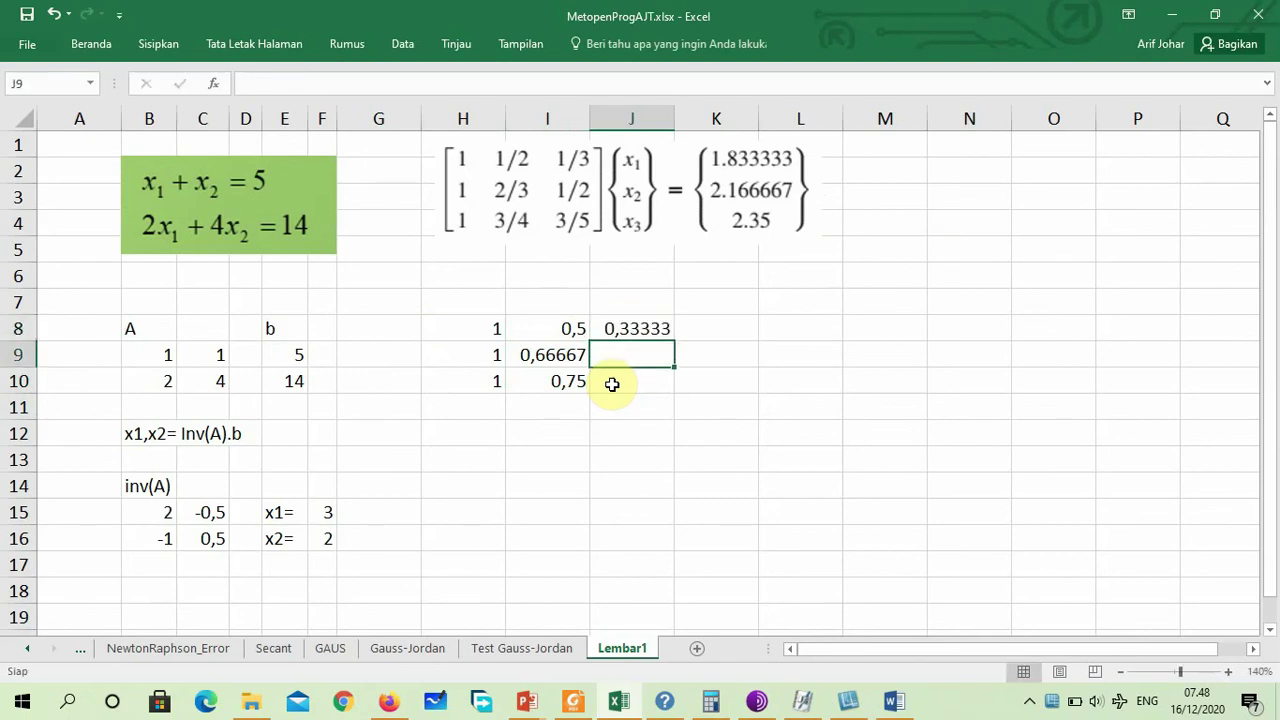
type("=1/2")
key("Return")
type("=3/")
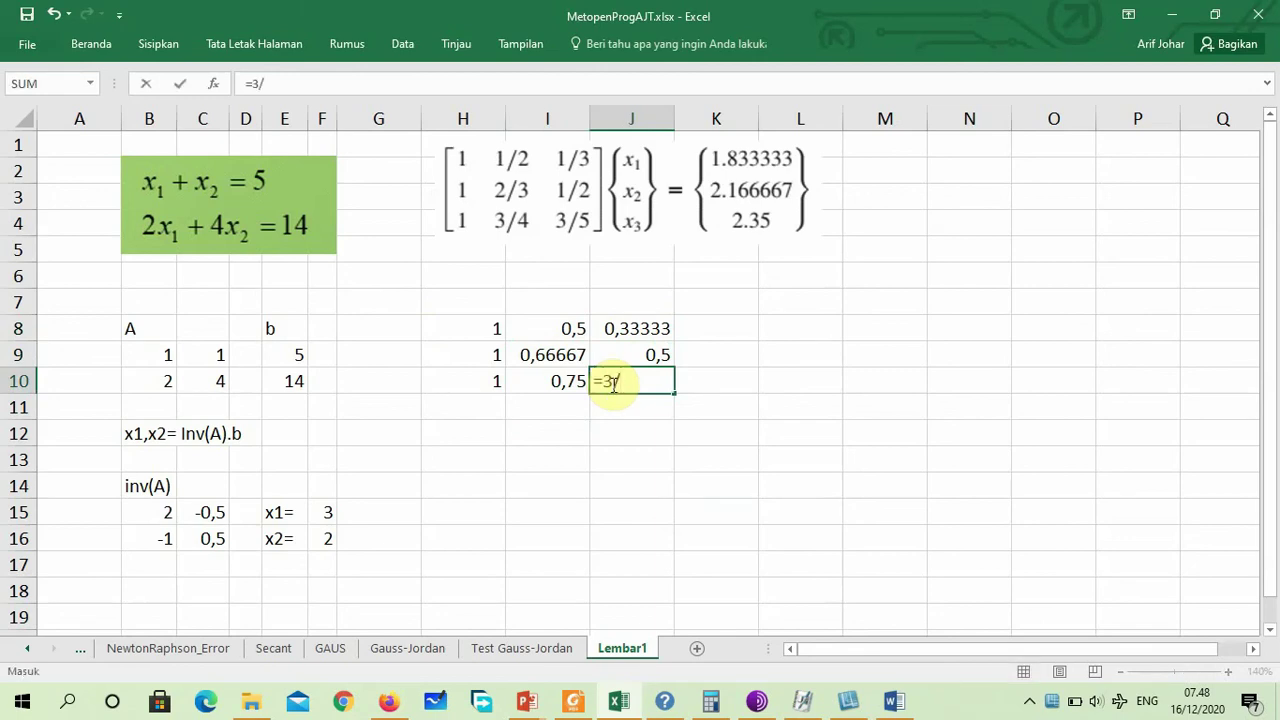
type("5")
key("Return")
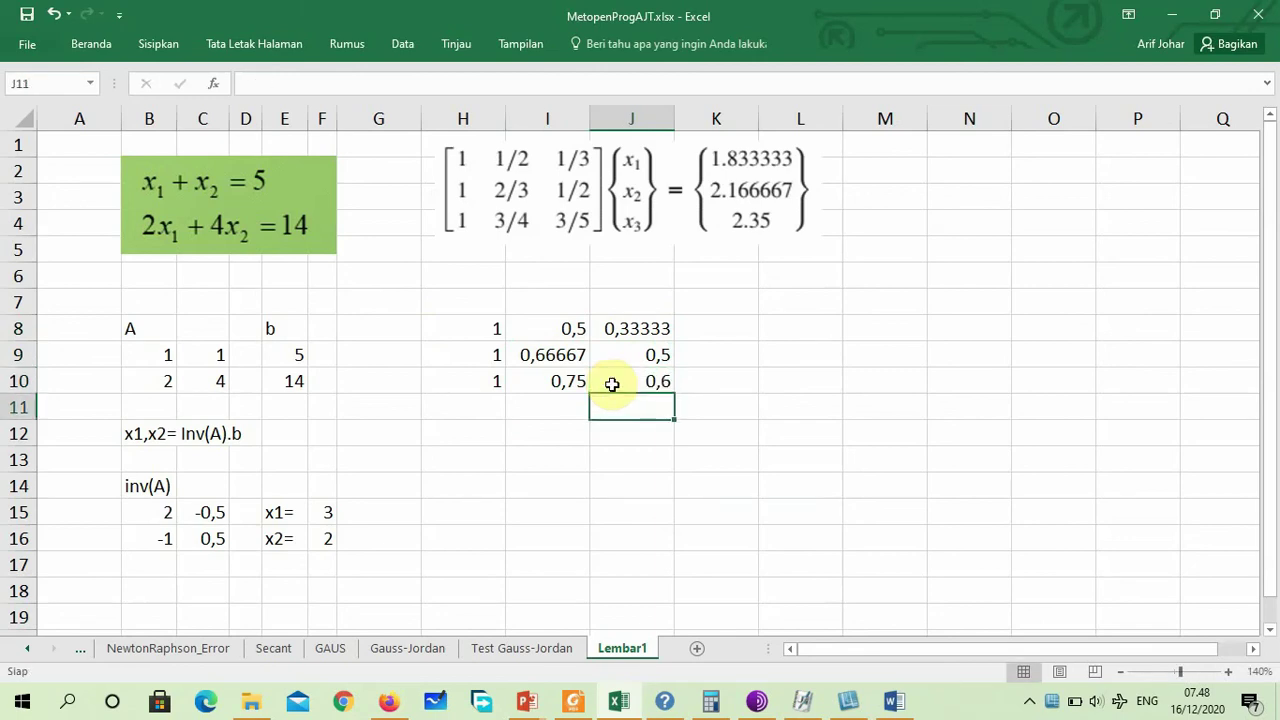
Enter the right-hand side values 1,8333, 2,1667 and 2,35 in L8:L10.
key("Up")
key("Up")
key("Right")
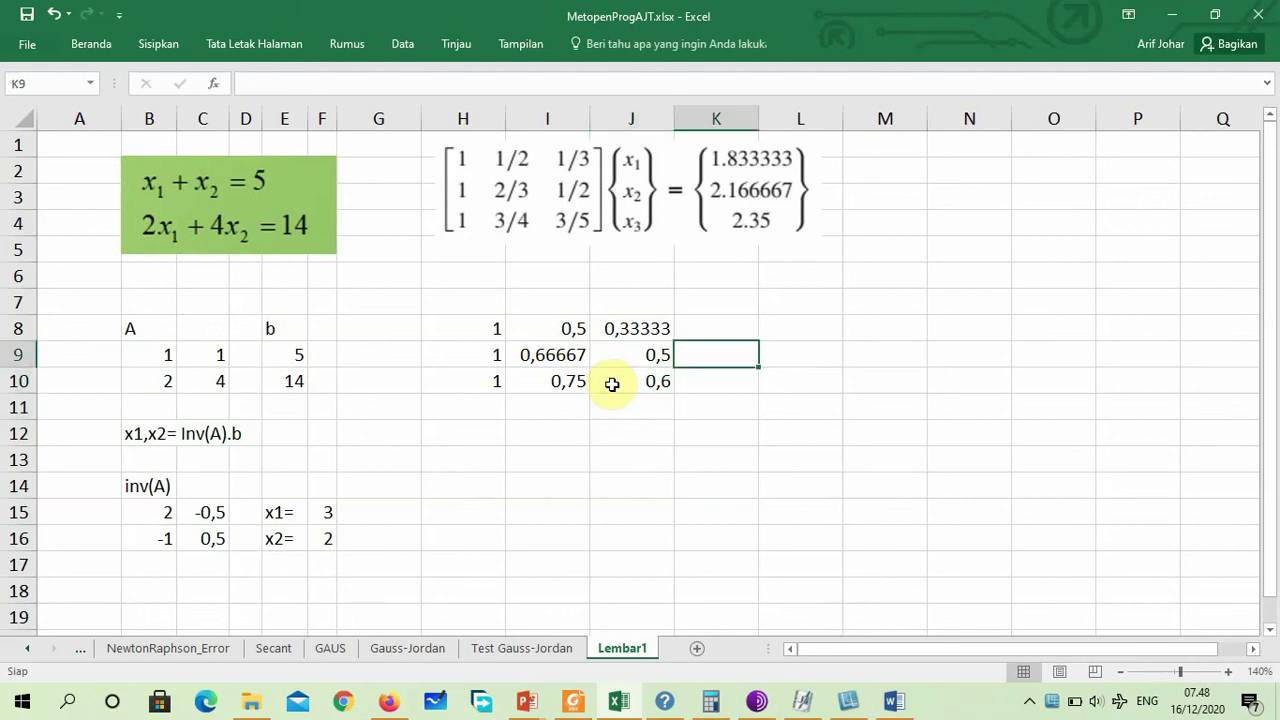
key("Up")
key("Right")
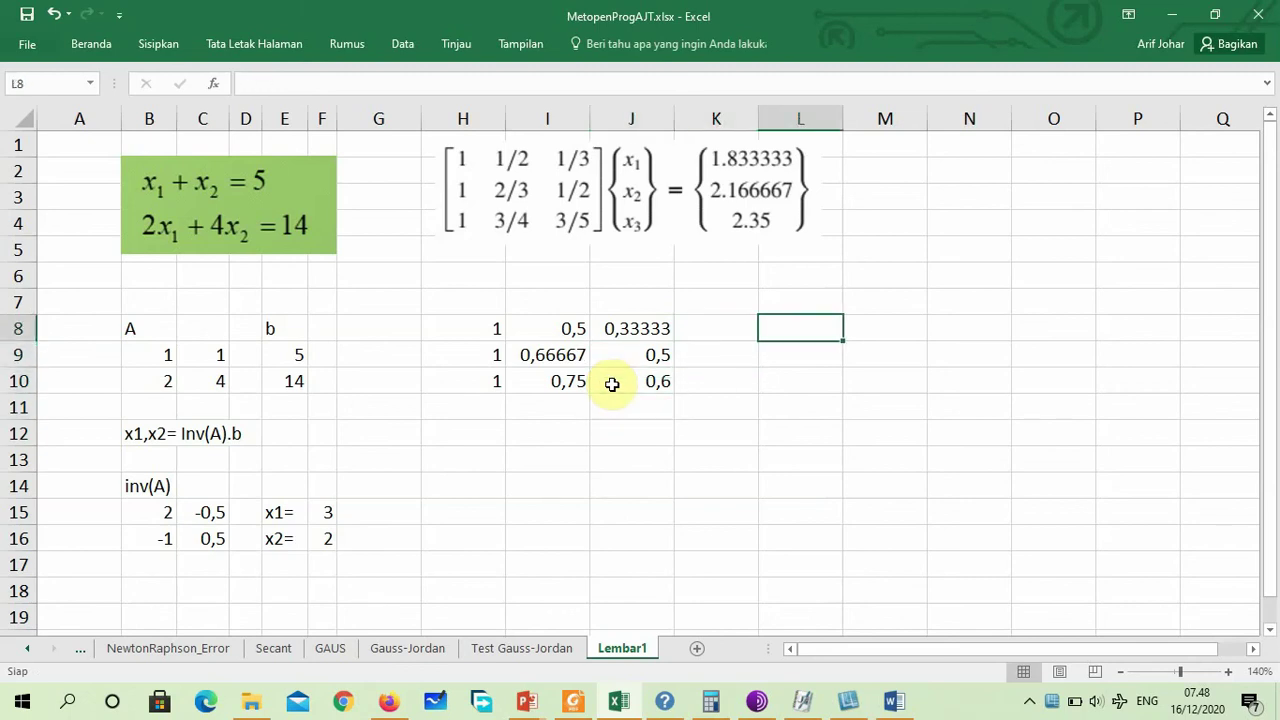
type("1,83")
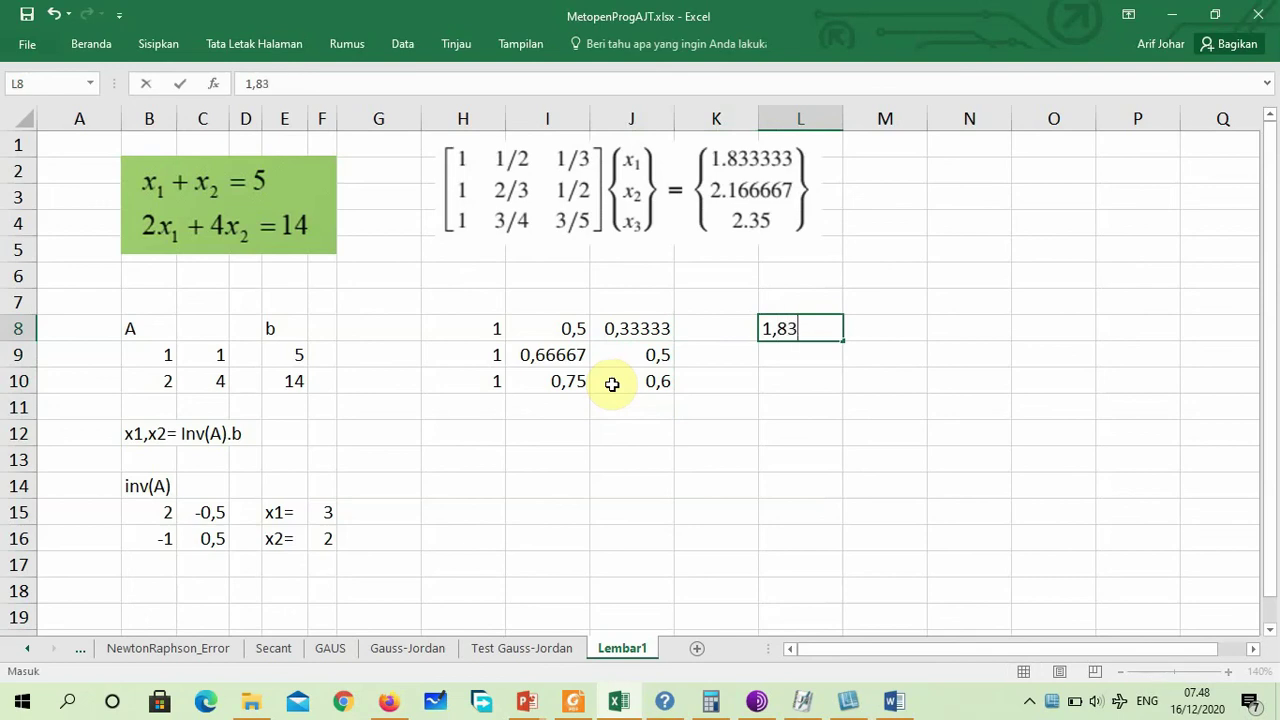
type("33")
key("Return")
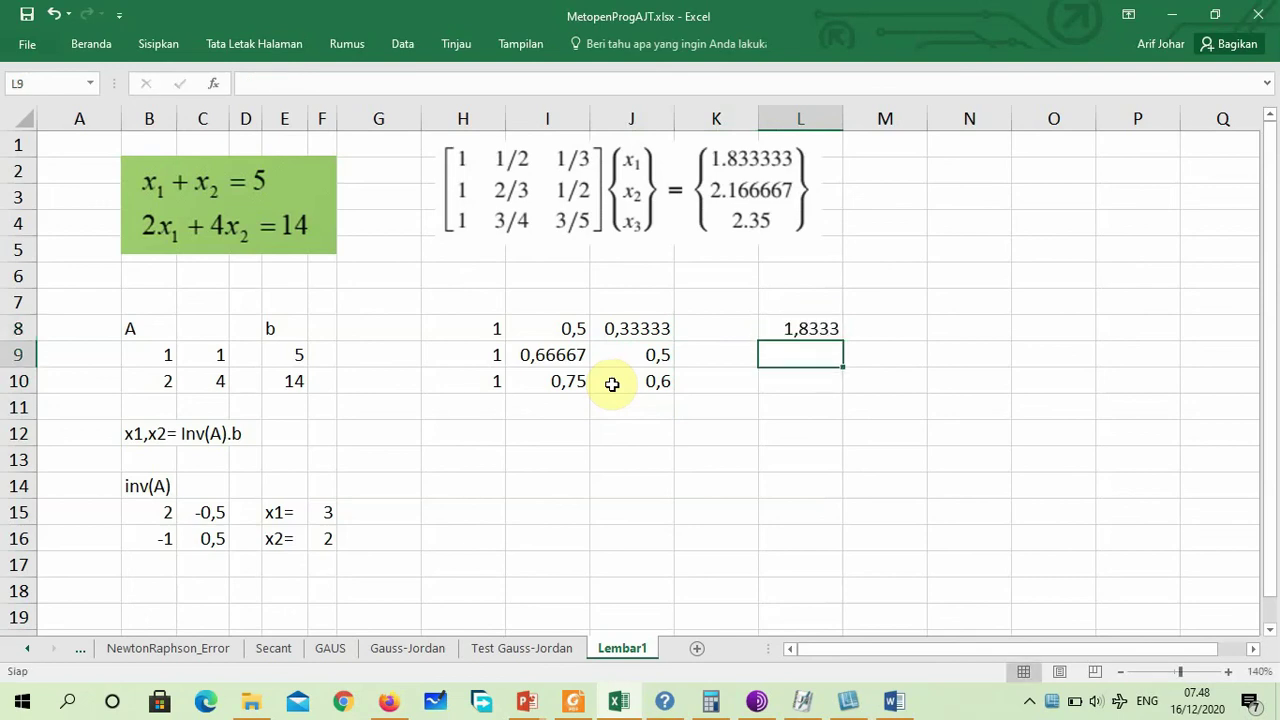
type("2,16")
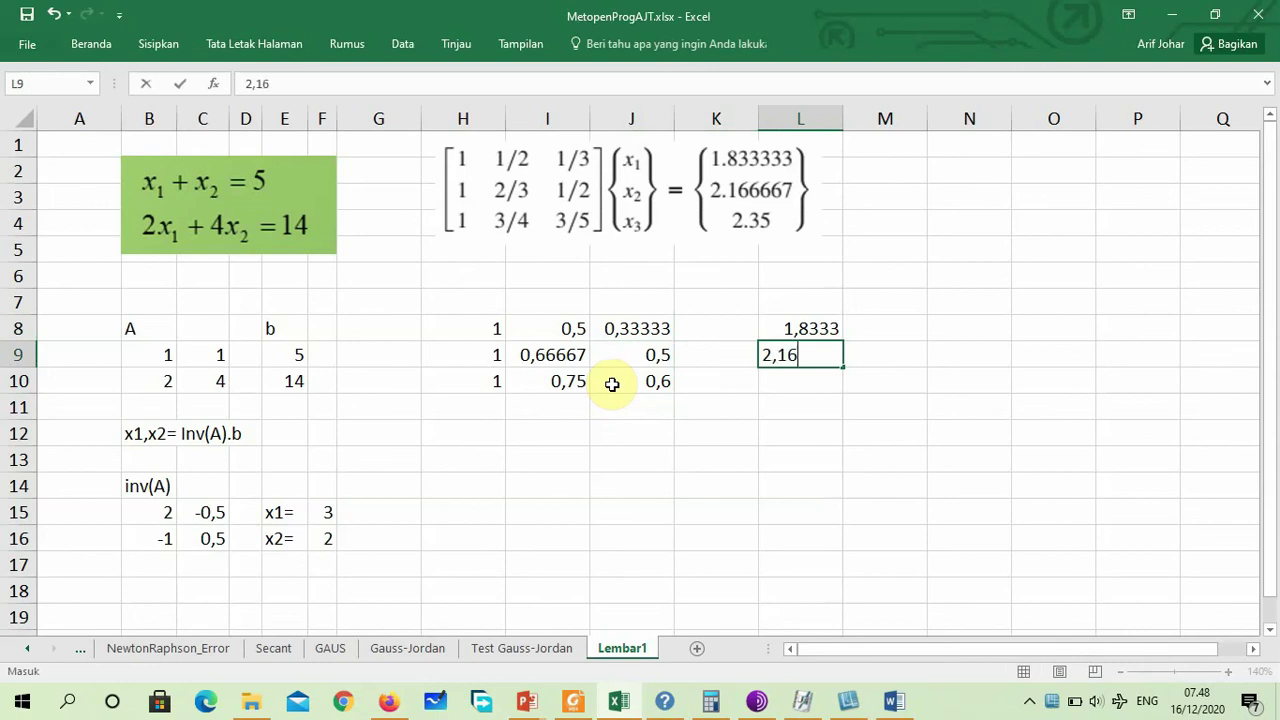
type("67")
key("Return")
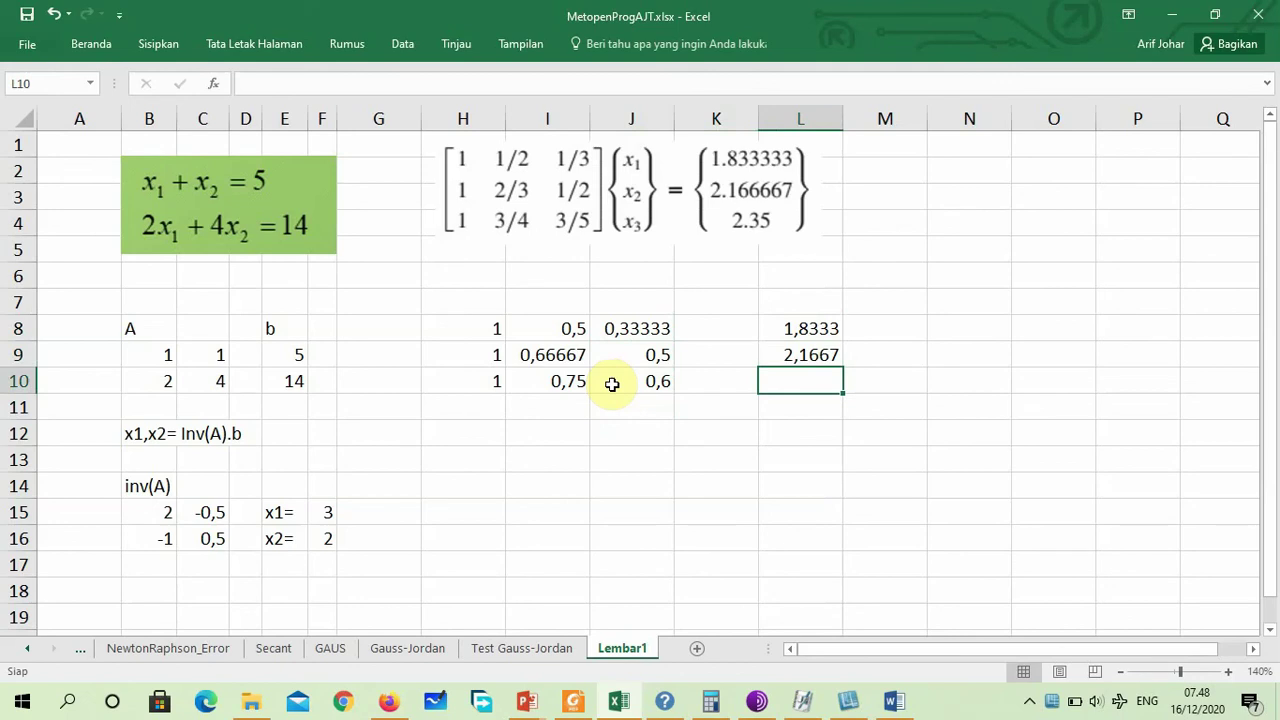
type("2,35")
key("Return")
Label the 3×3 matrix A in H7 and the right-hand side vector b in L7.
key("Up")
key("Up")
key("Left")
key("Left")
key("Left")
key("Left")
key("Up")
key("Up")
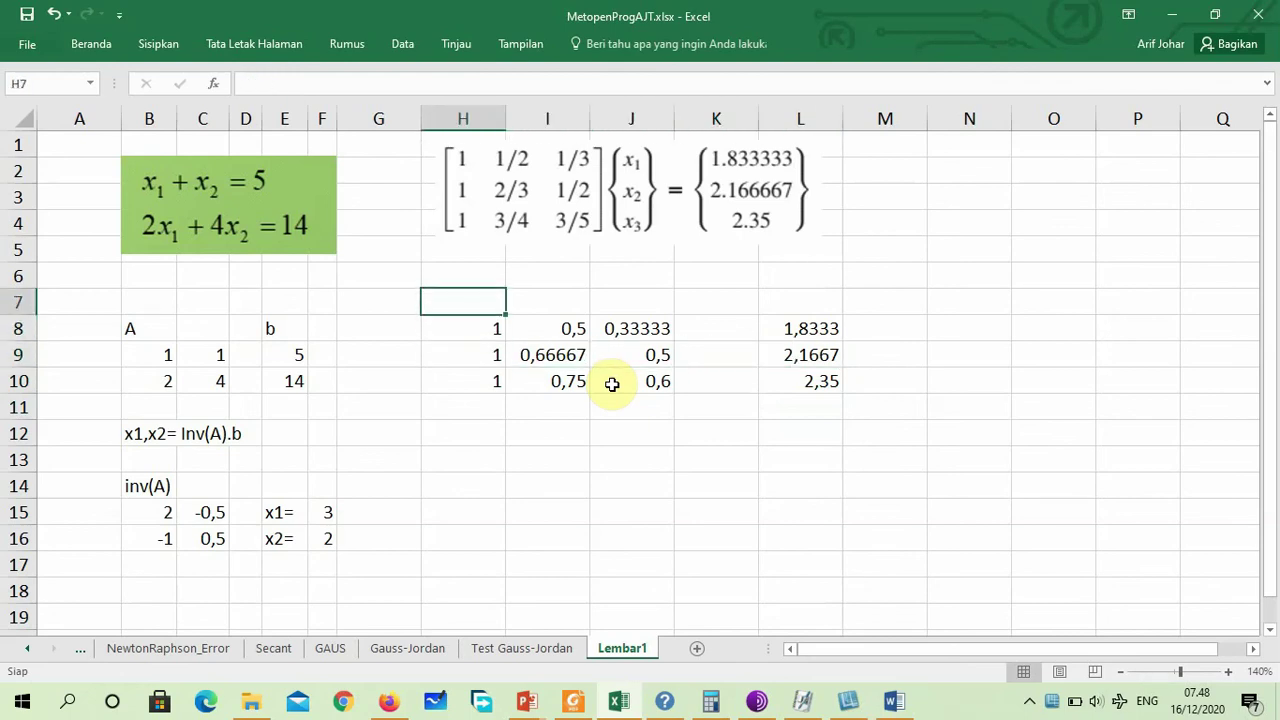
type("A")
key("Right")
key("Right")
key("Right")
key("Right")
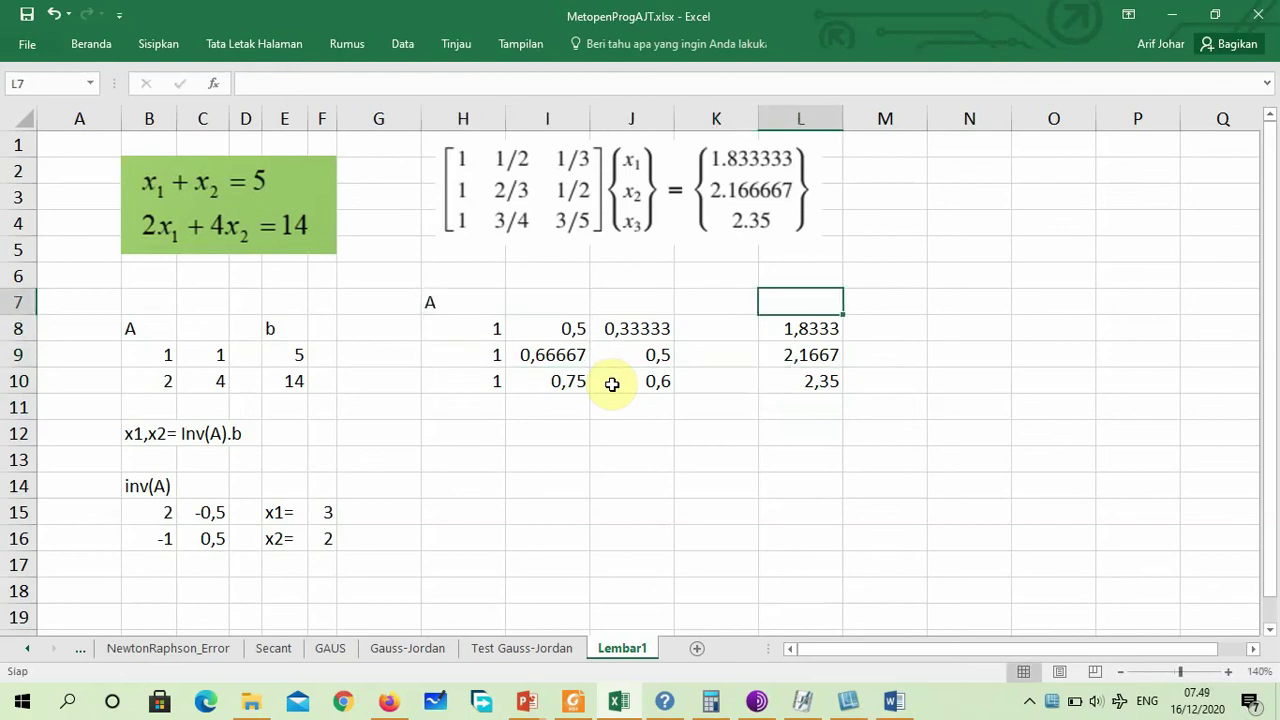
type("b")
key("Return")
Label the inverse matrix block inv(A) in H12 and clear the stray text from H14.
key("Down")
key("Down")
key("Down")
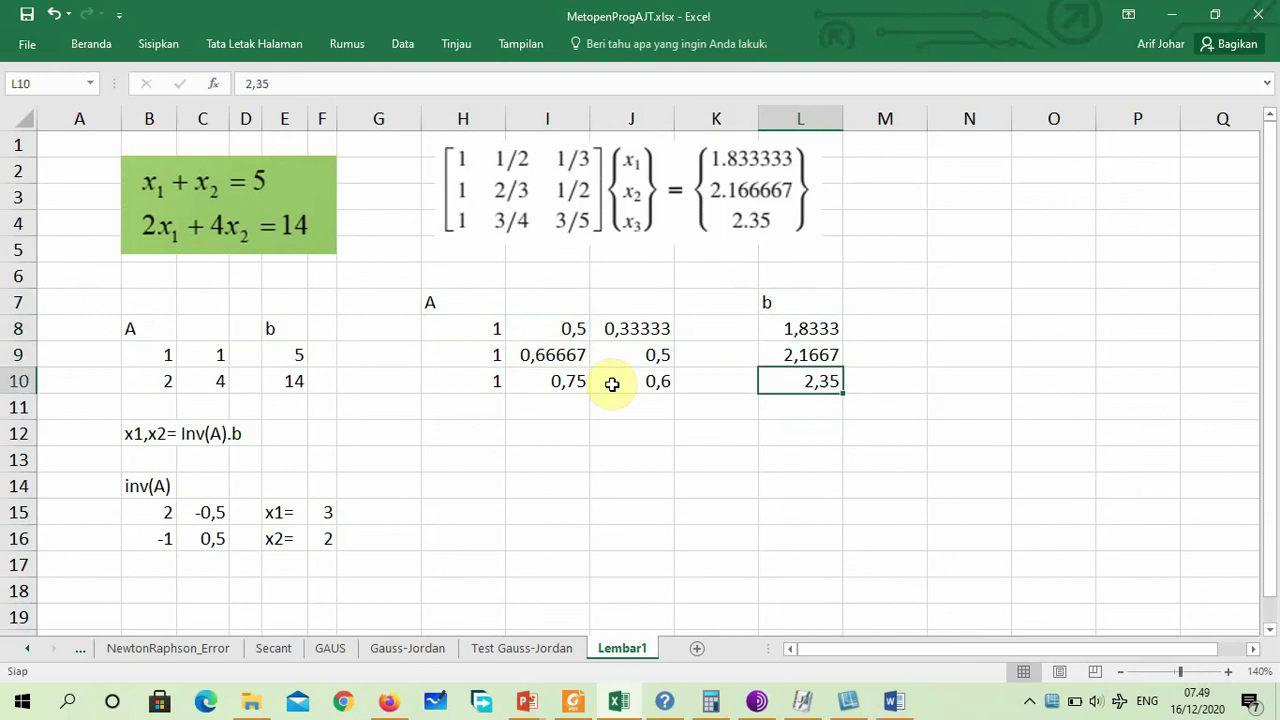
key("Left")
key("Left")
key("Left")
key("Down")
key("Down")
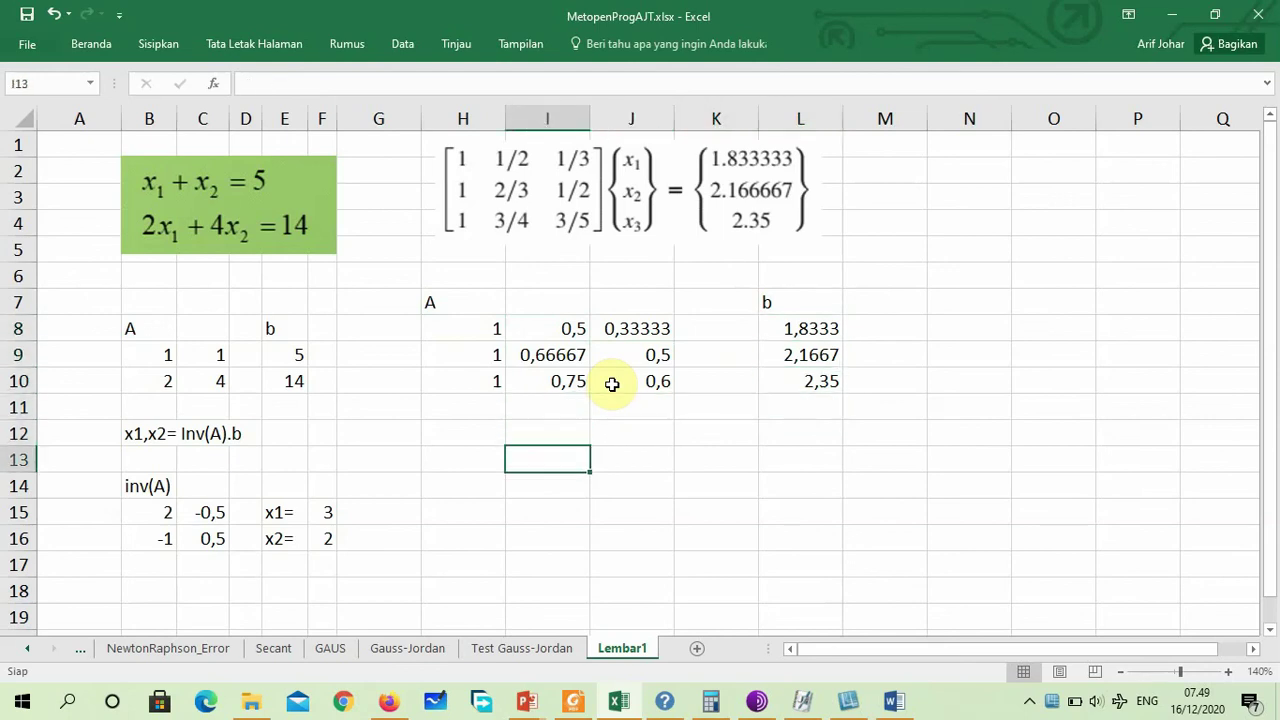
key("Left")
key("Down")
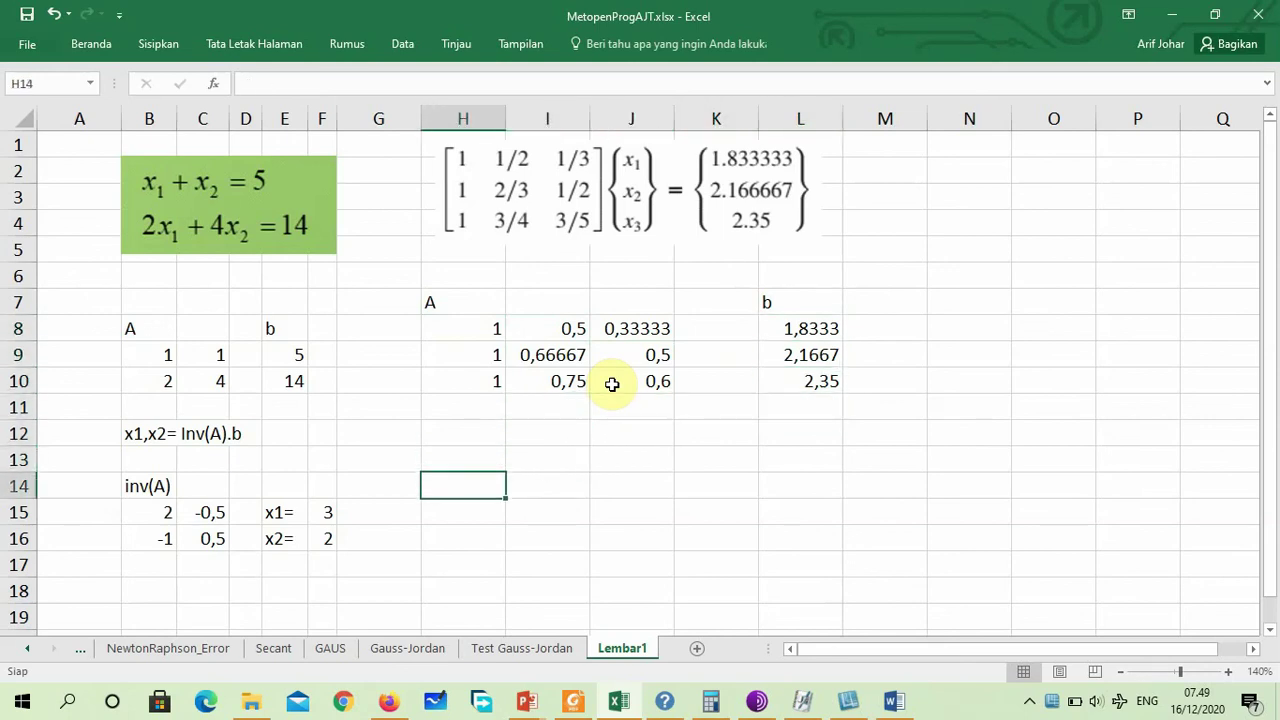
type("in")
key("Up")
key("Up")
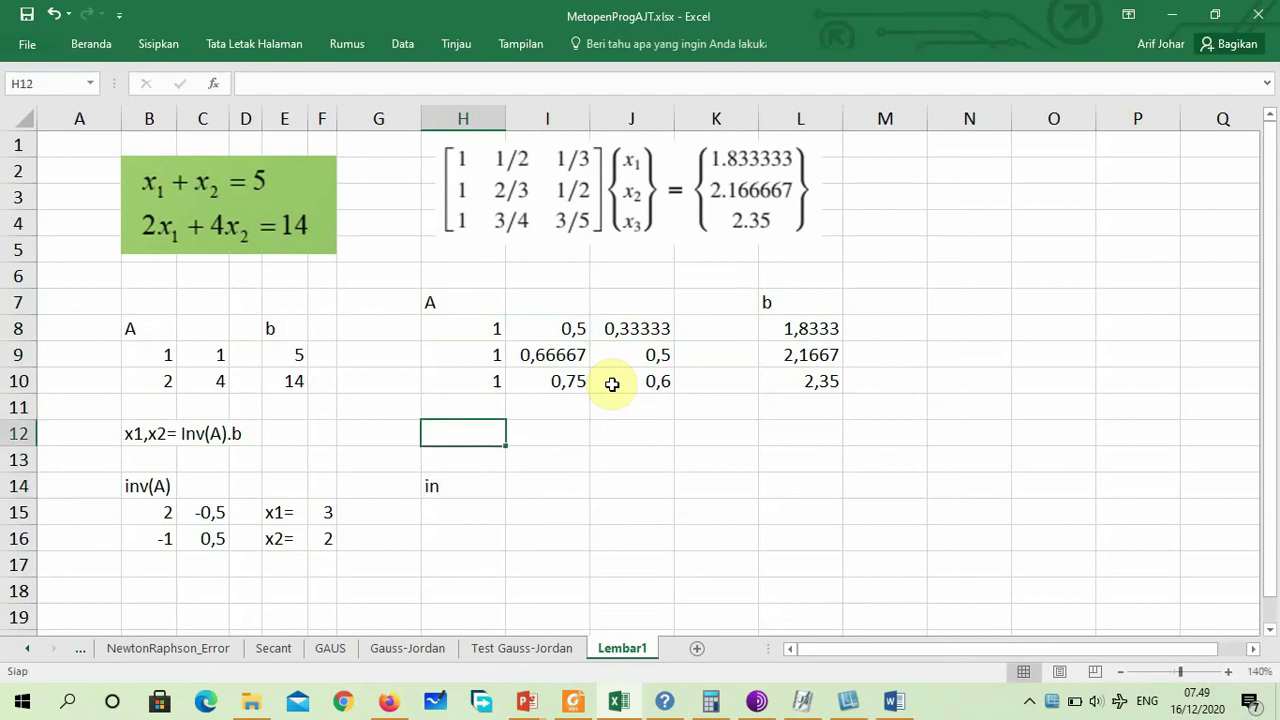
type("in")
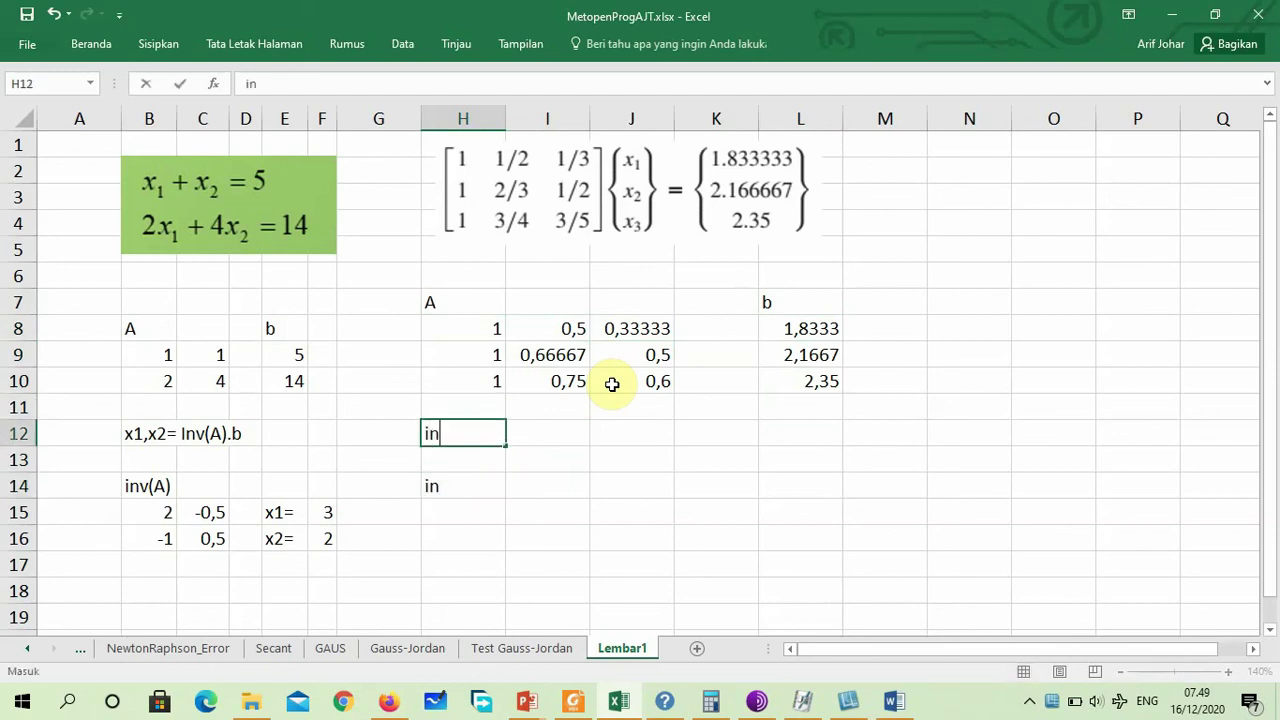
type("v(A)")
key("Return")
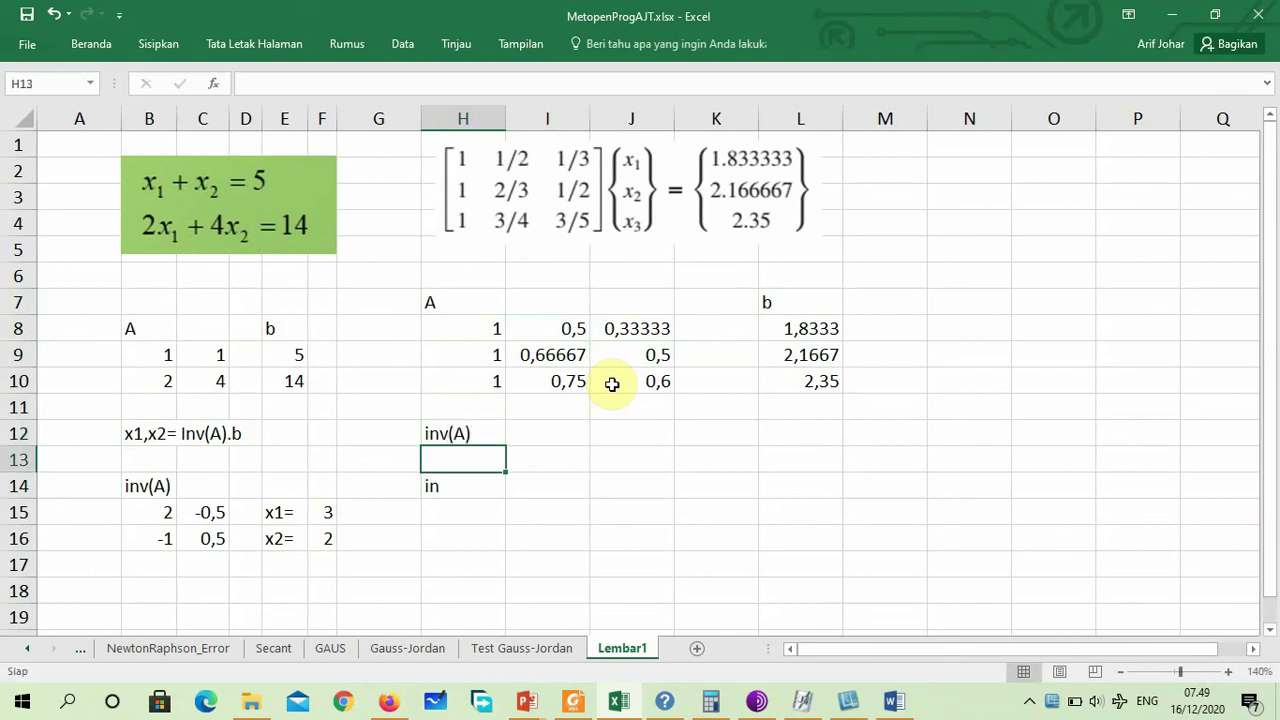
key("Return")
key("Delete")
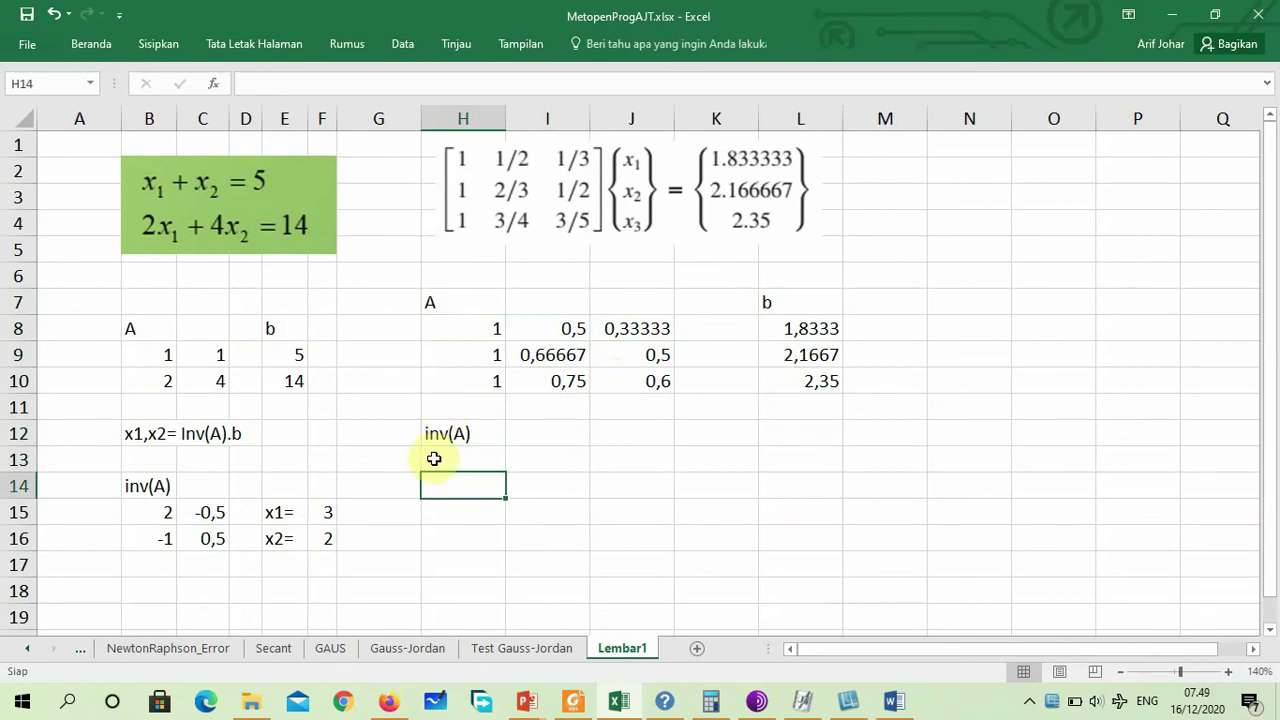
Compute the inverse of the 3×3 matrix A in H13:J15 with the array formula =MINVERSE(H8:J10).
left_click_drag(498, 331, 617, 371)
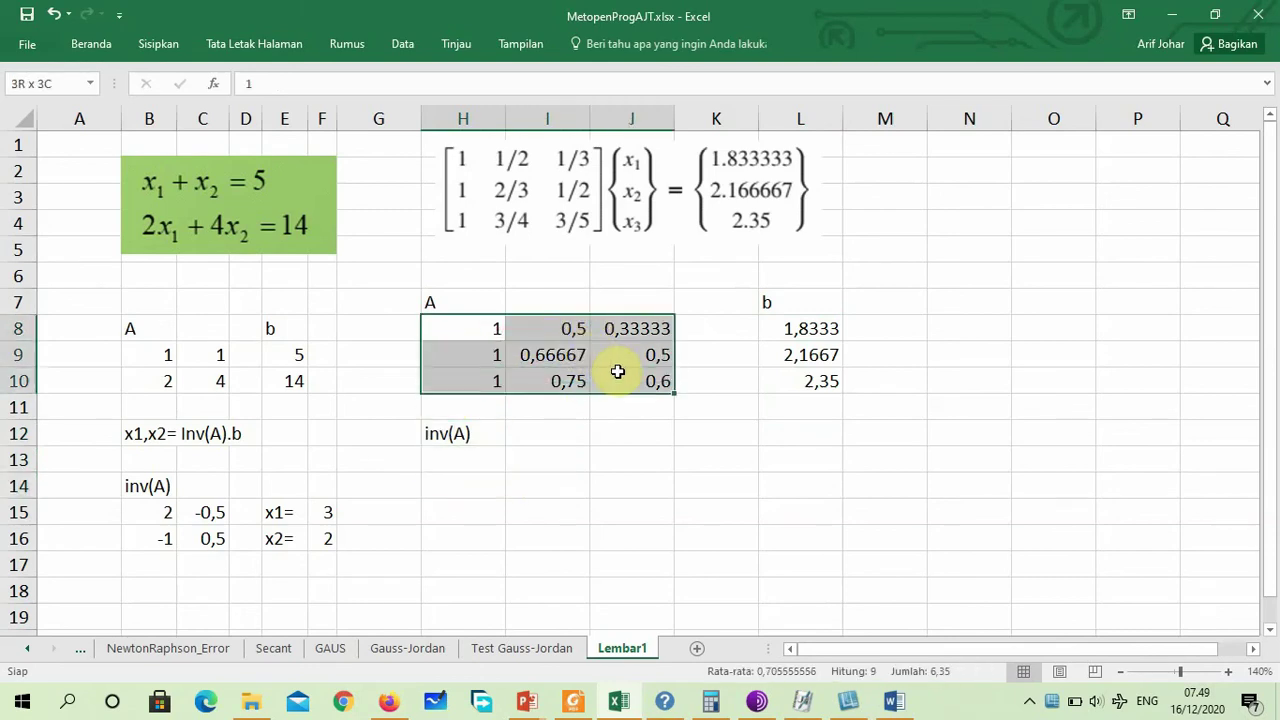
left_click(490, 461)
left_click_drag(490, 461, 625, 515)
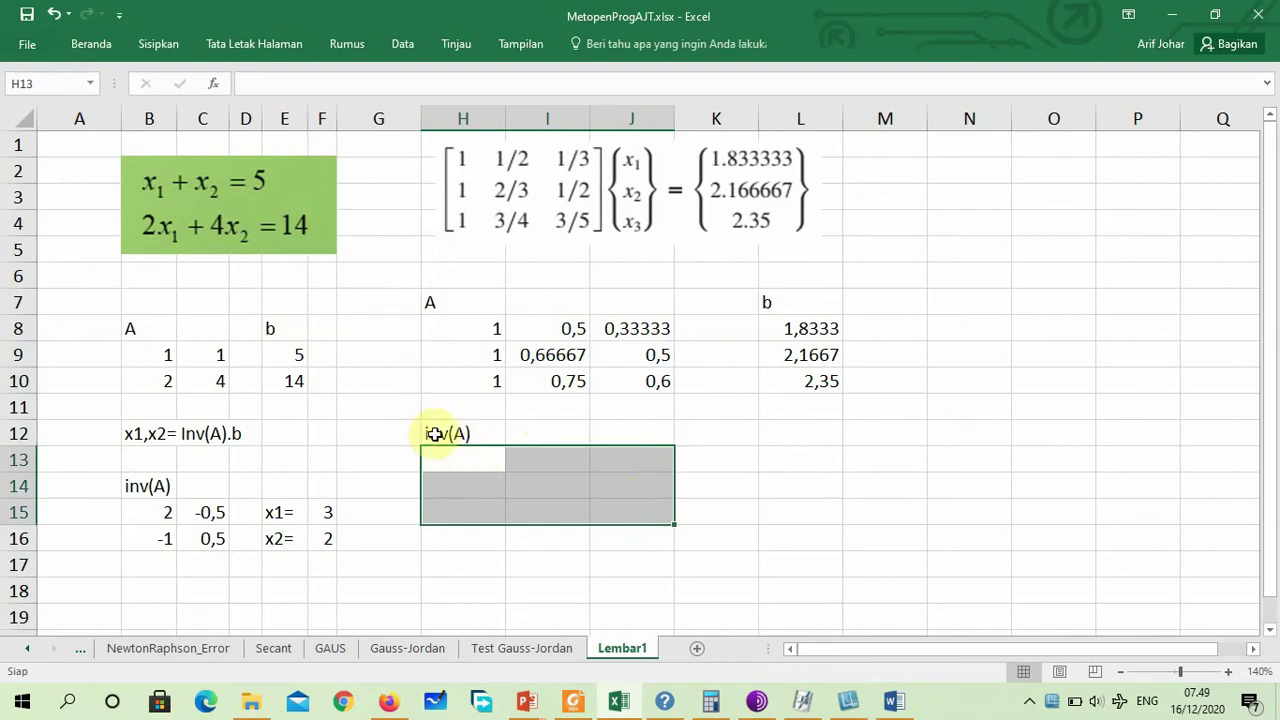
left_click(273, 84)
type("=m")
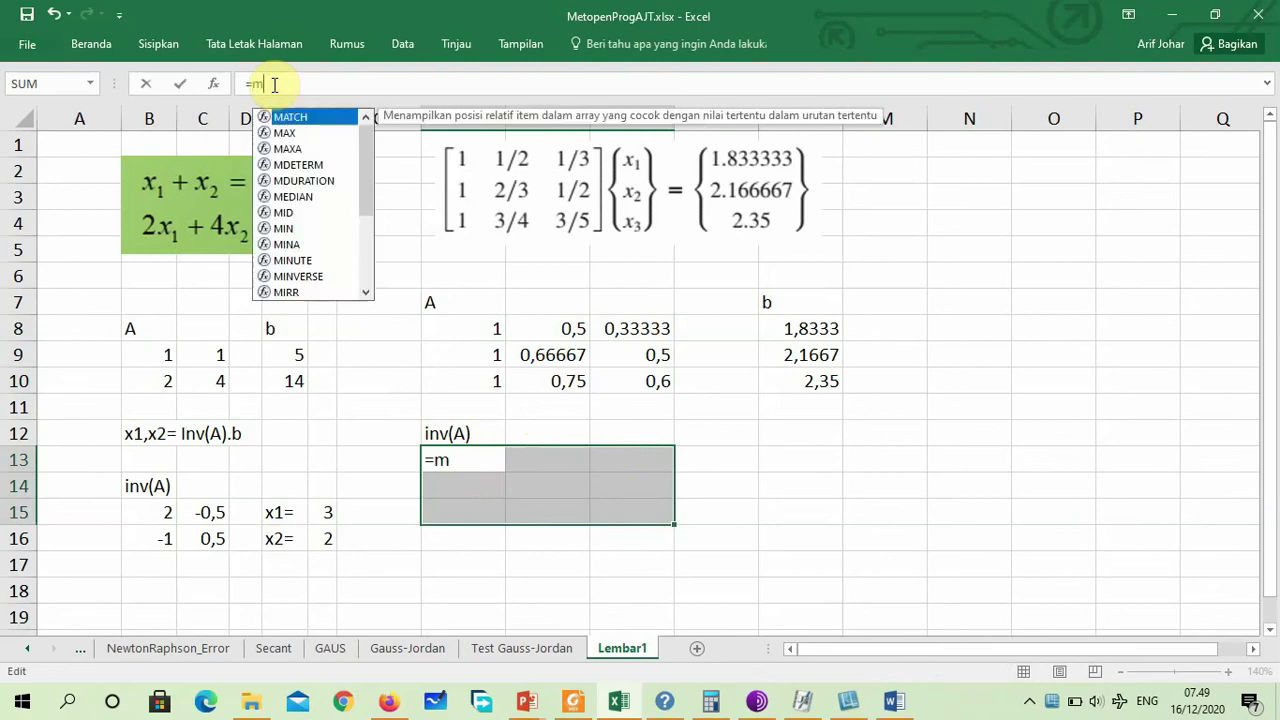
type("in")
key("Down")
key("Down")
key("Down")
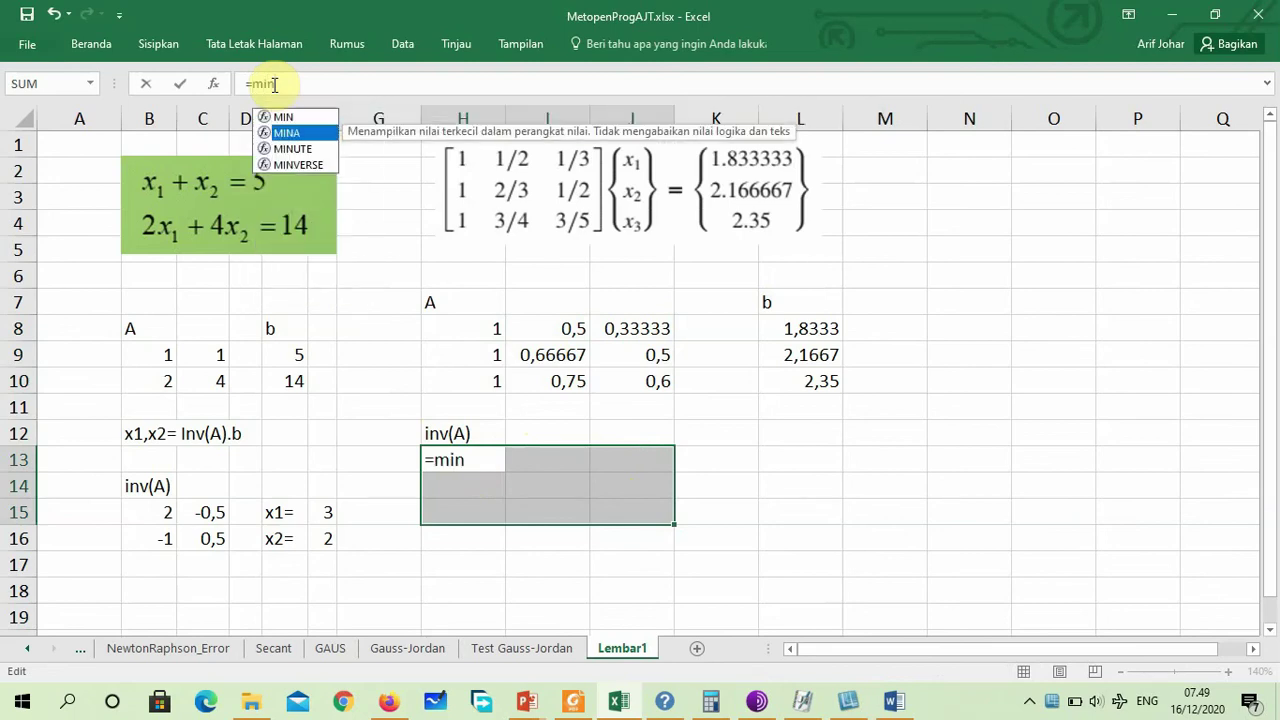
key("Tab")
left_click_drag(478, 326, 615, 378)
type(")")
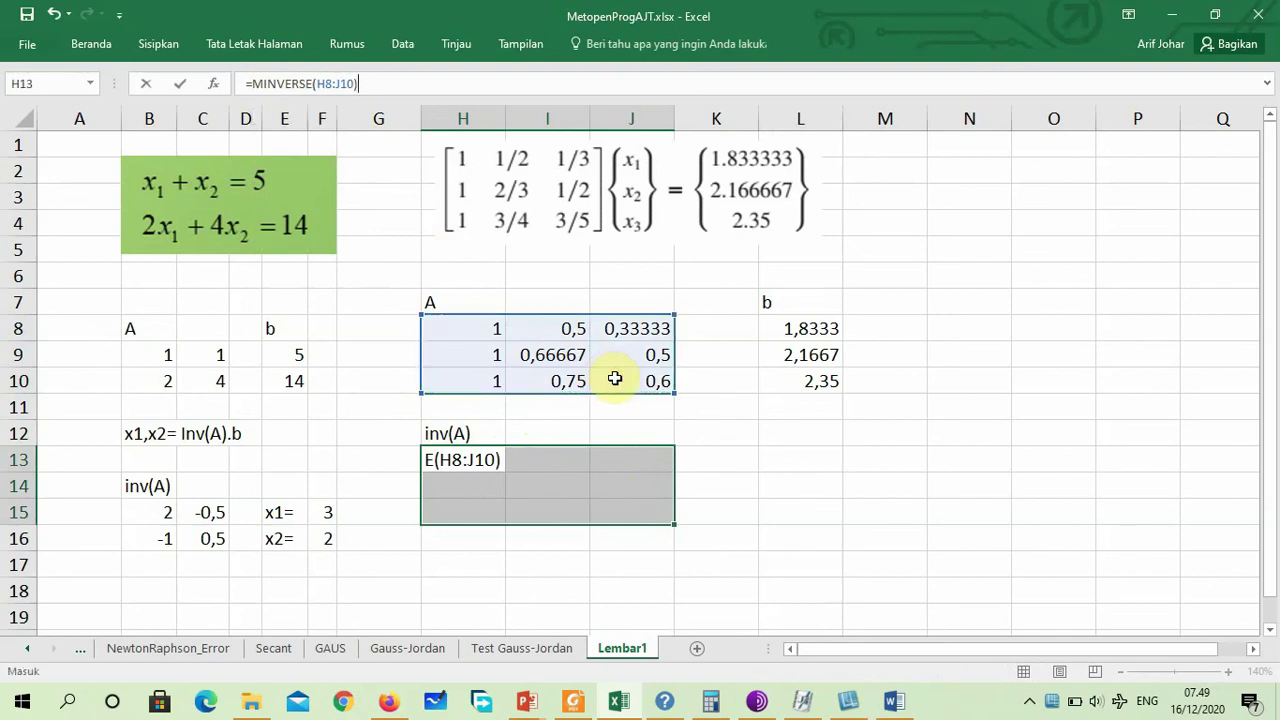
key("ctrl+shift+Return")
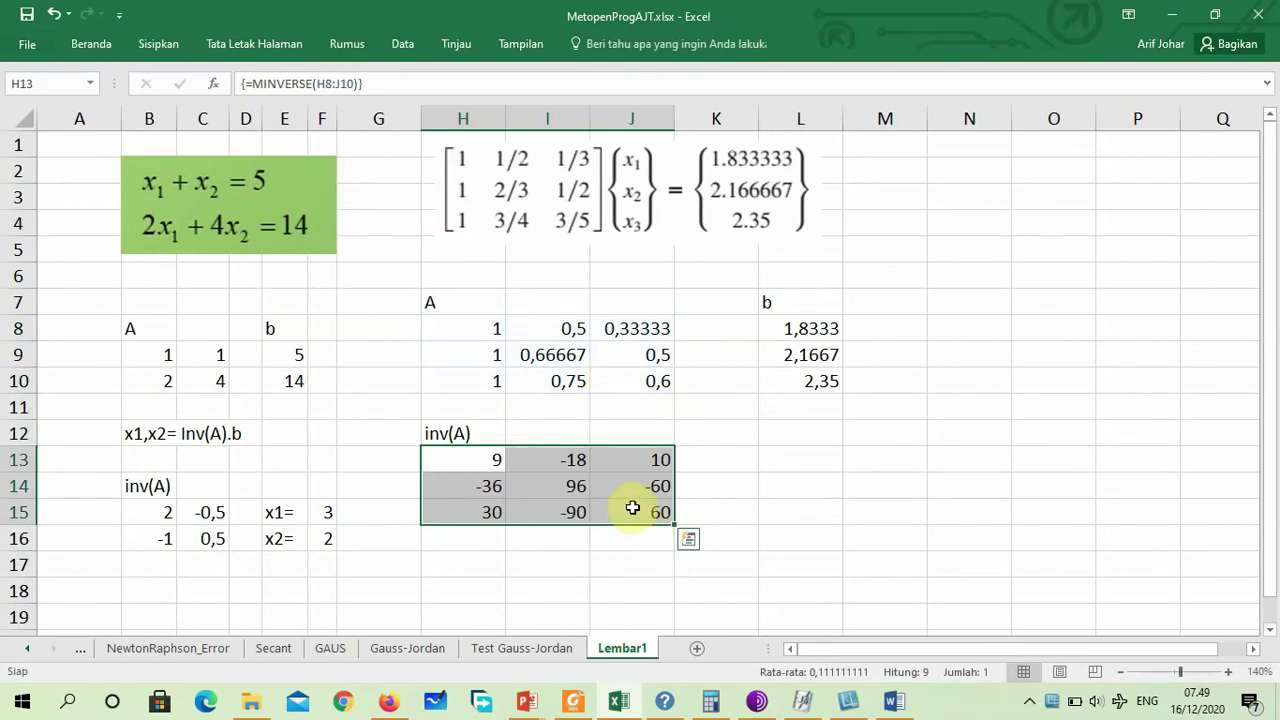
Label the three unknowns x1=, x2= and x3= in H17:H19, below the inverse matrix.
left_click(598, 563)
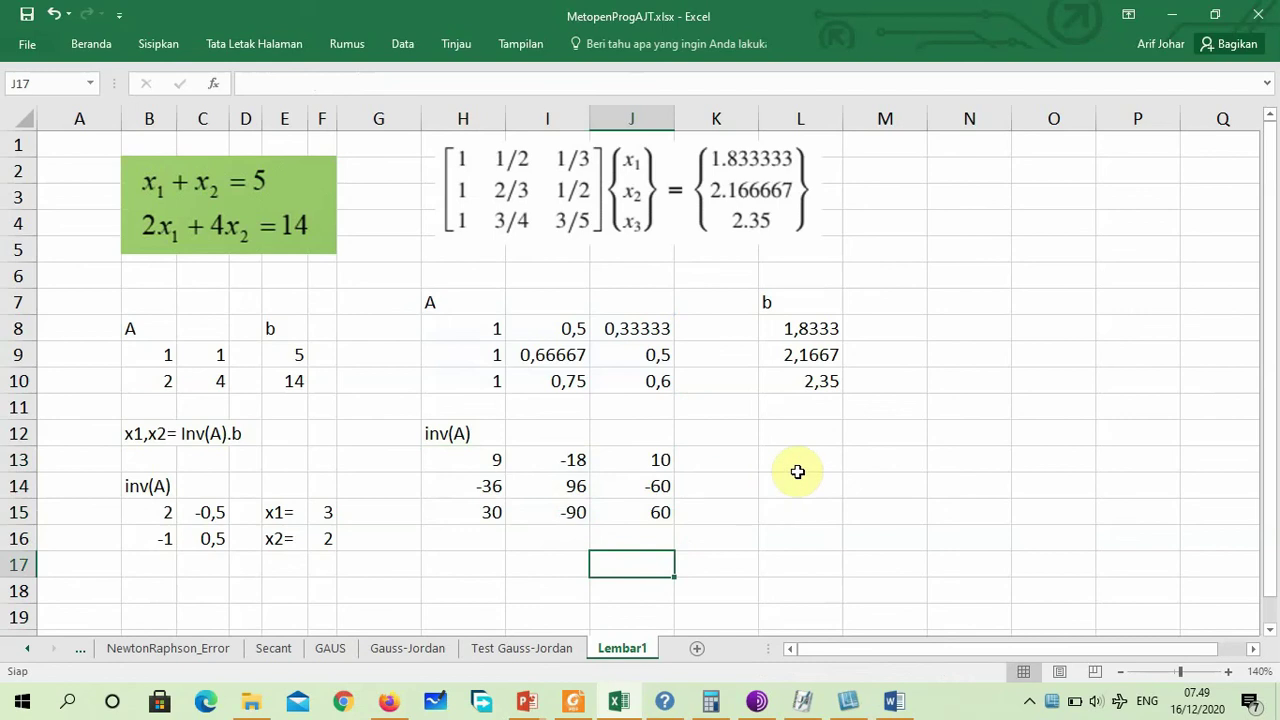
left_click(483, 566)
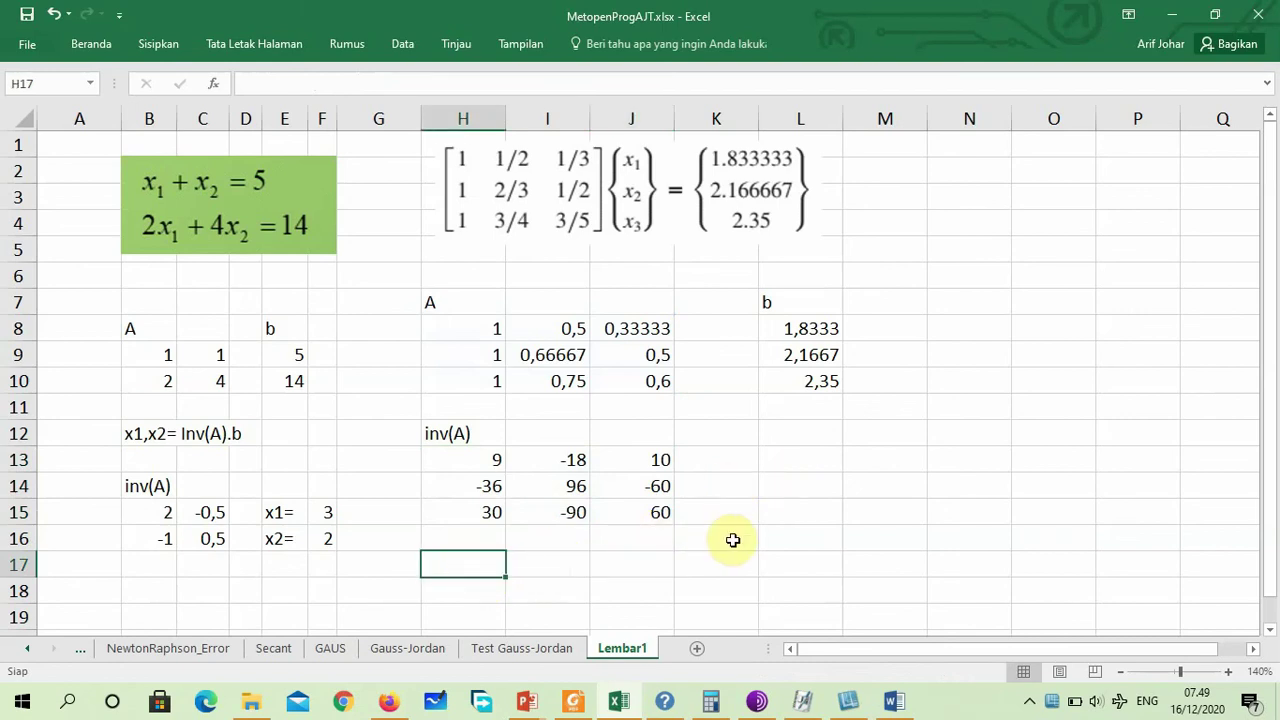
type("x")
type("=1")
key("BackSpace")
key("BackSpace")
type("1=")
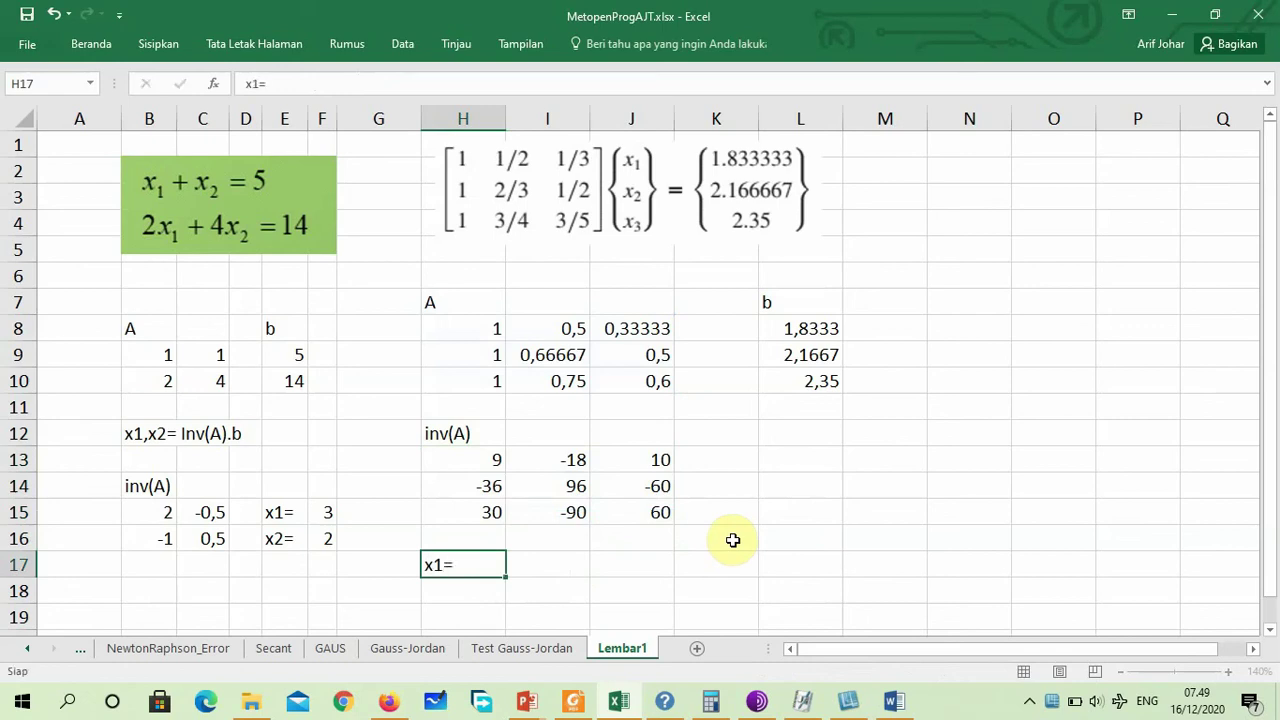
key("Return")
type("x1")
key("BackSpace")
type("2=")
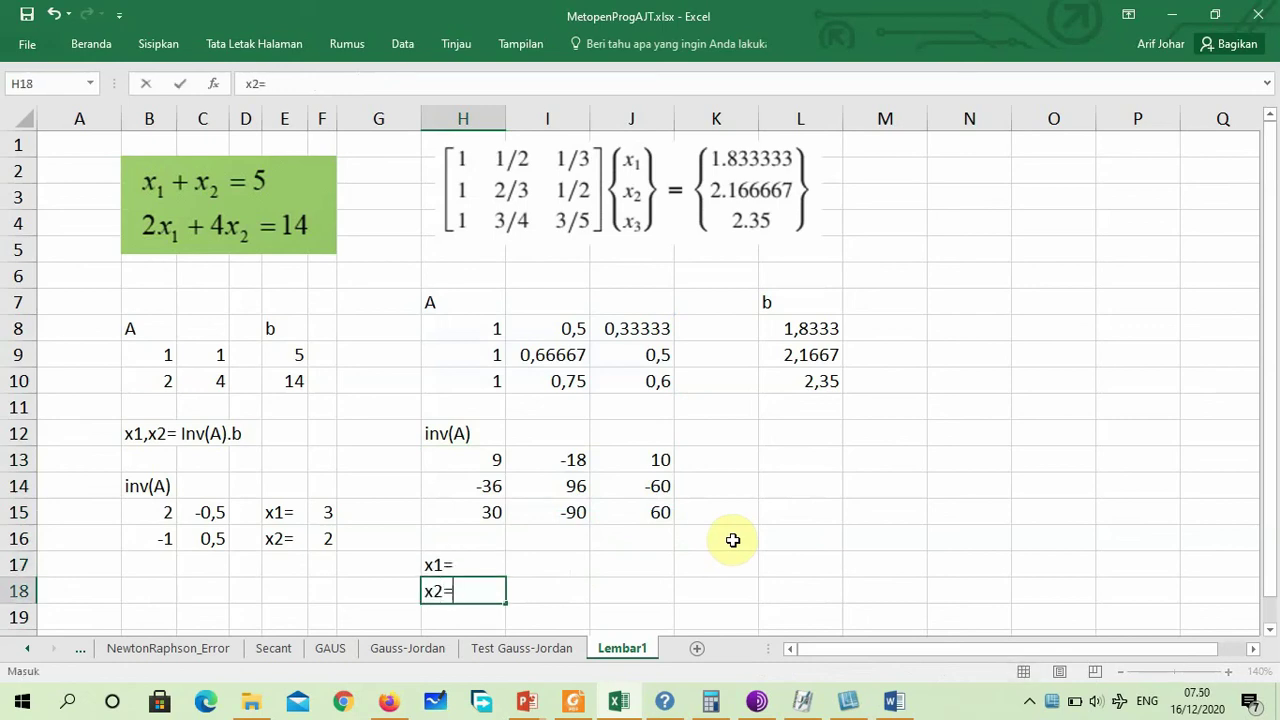
key("Return")
type("x3")
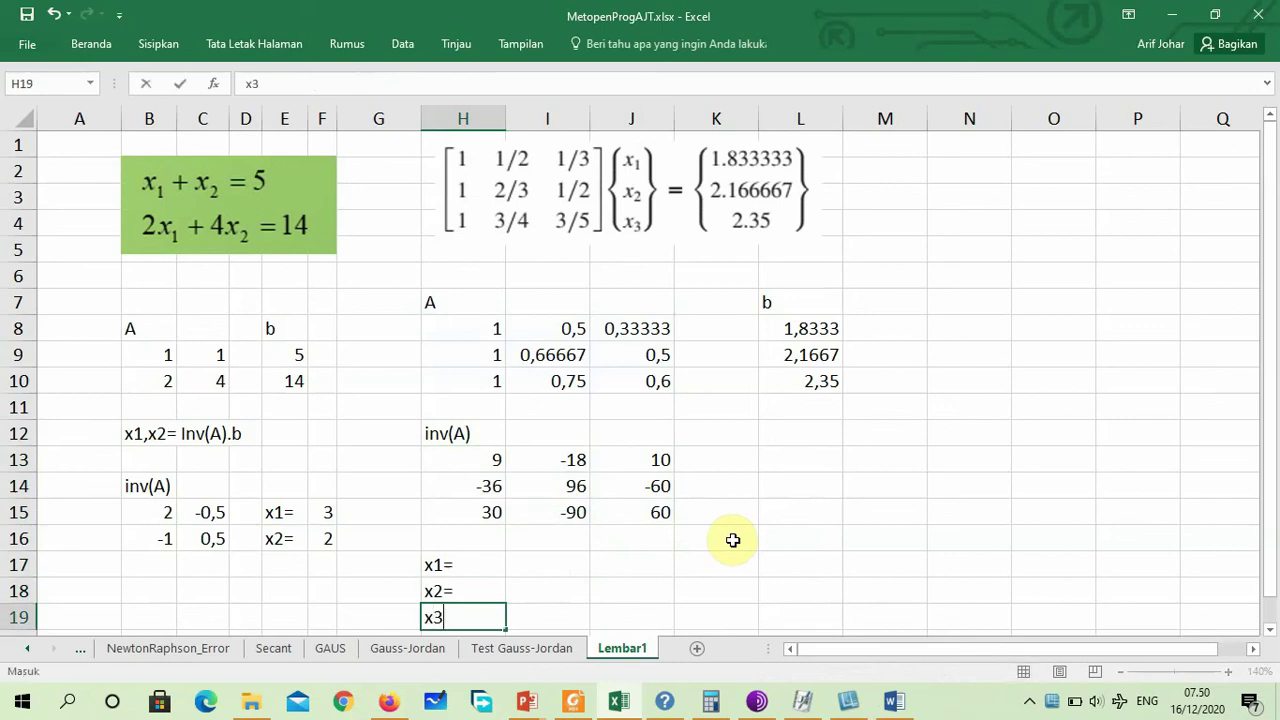
type("=")
key("Page_Down")
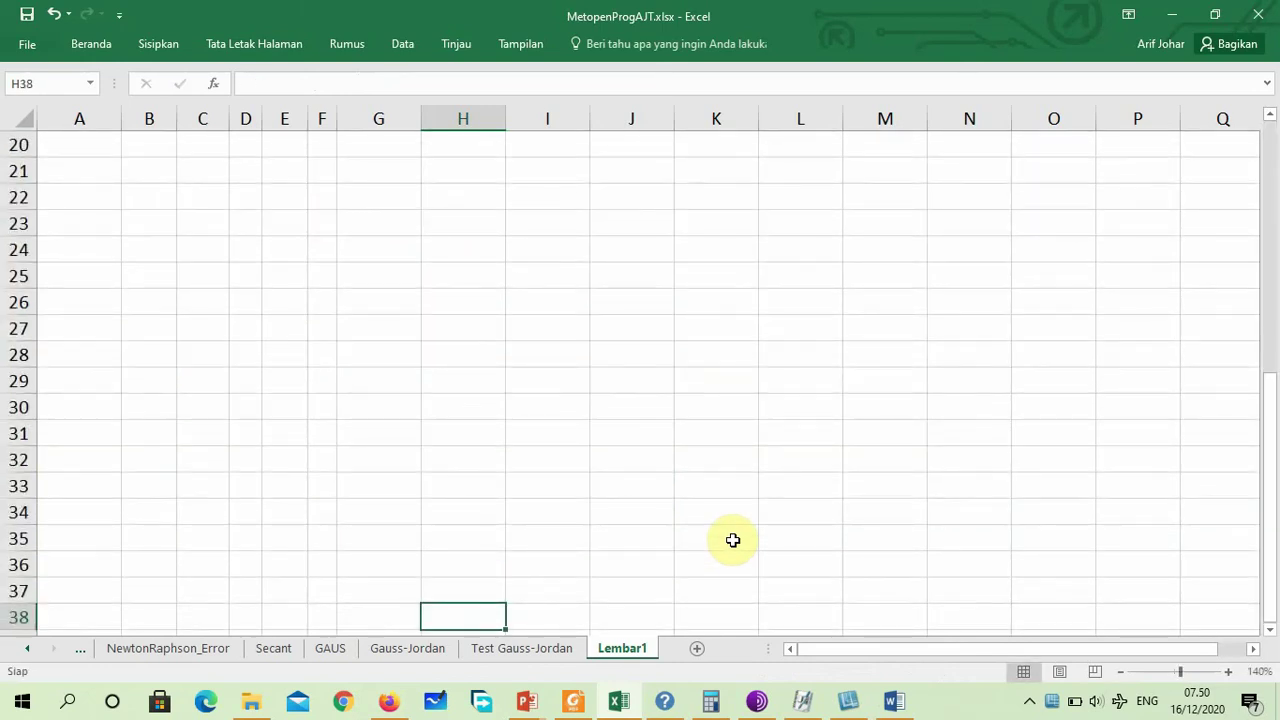
key("Home")
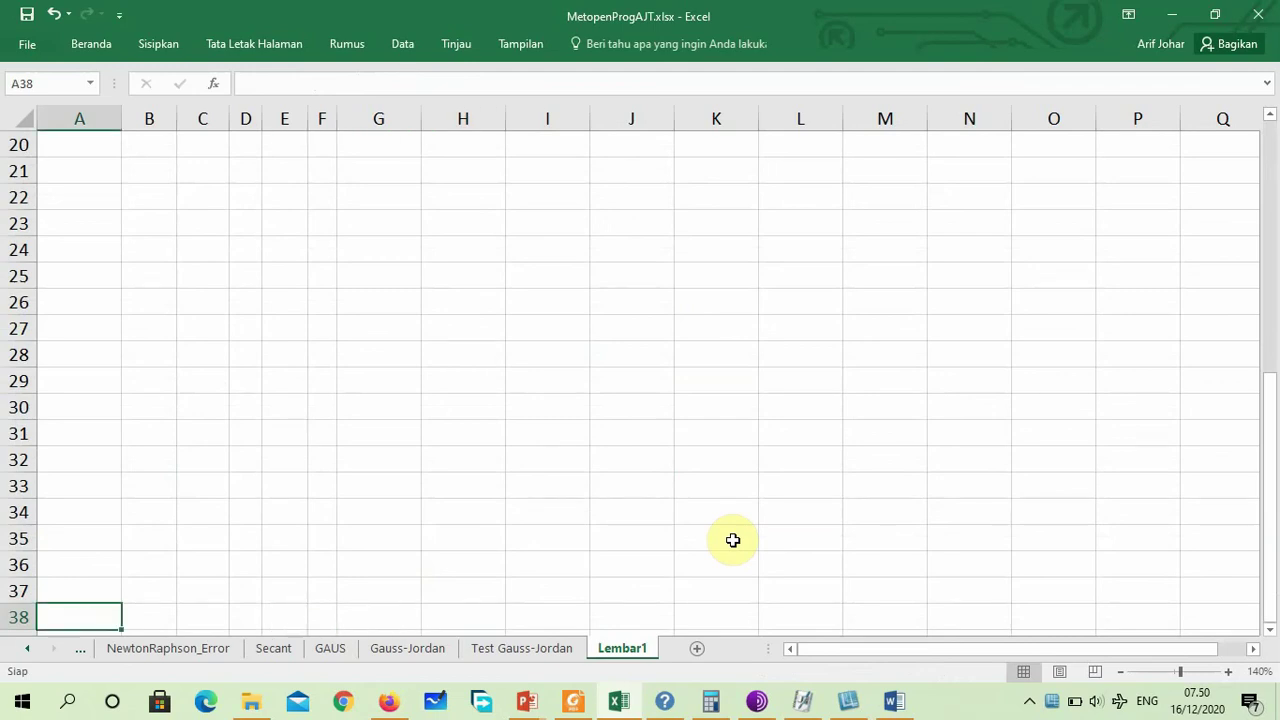
scroll(740, 520, "up", 7)
scroll(748, 509, "down", 3)
scroll(522, 443, "up", 3)
scroll(527, 442, "down", 1)
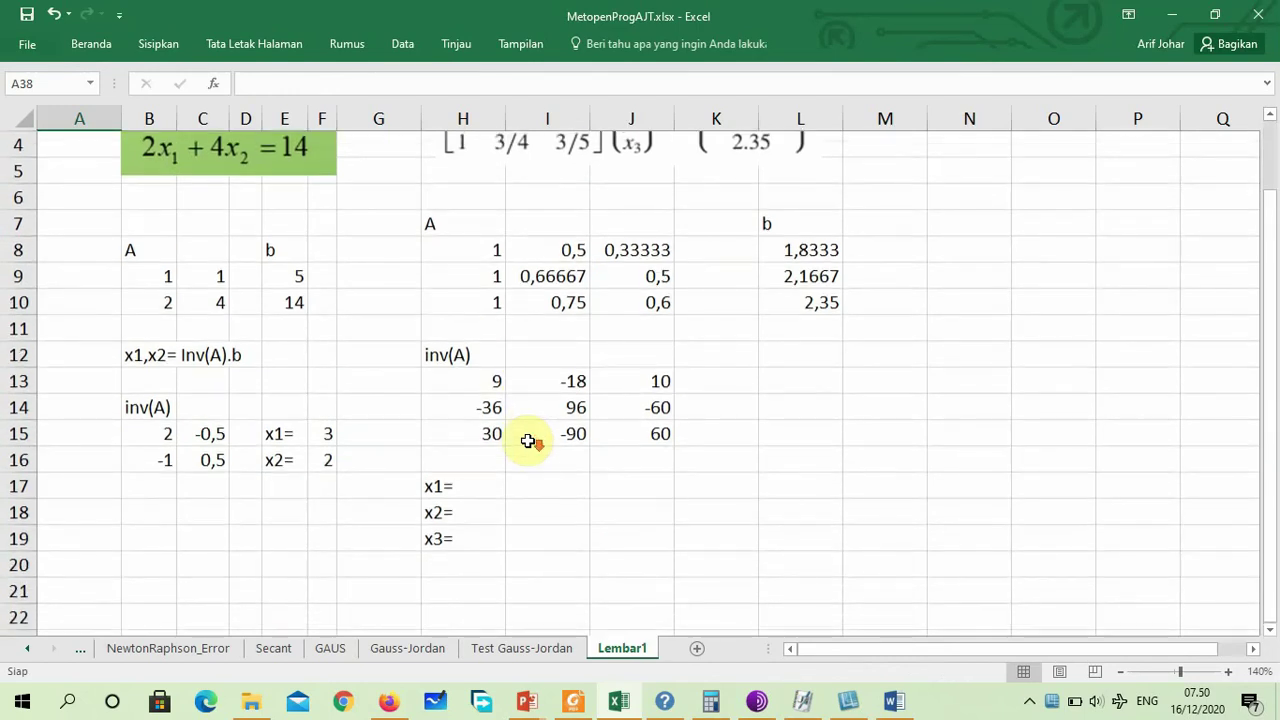
Calculate the three unknowns in I17:I19 with the array formula =MMULT(H13:J15;L8:L10).
left_click(537, 486)
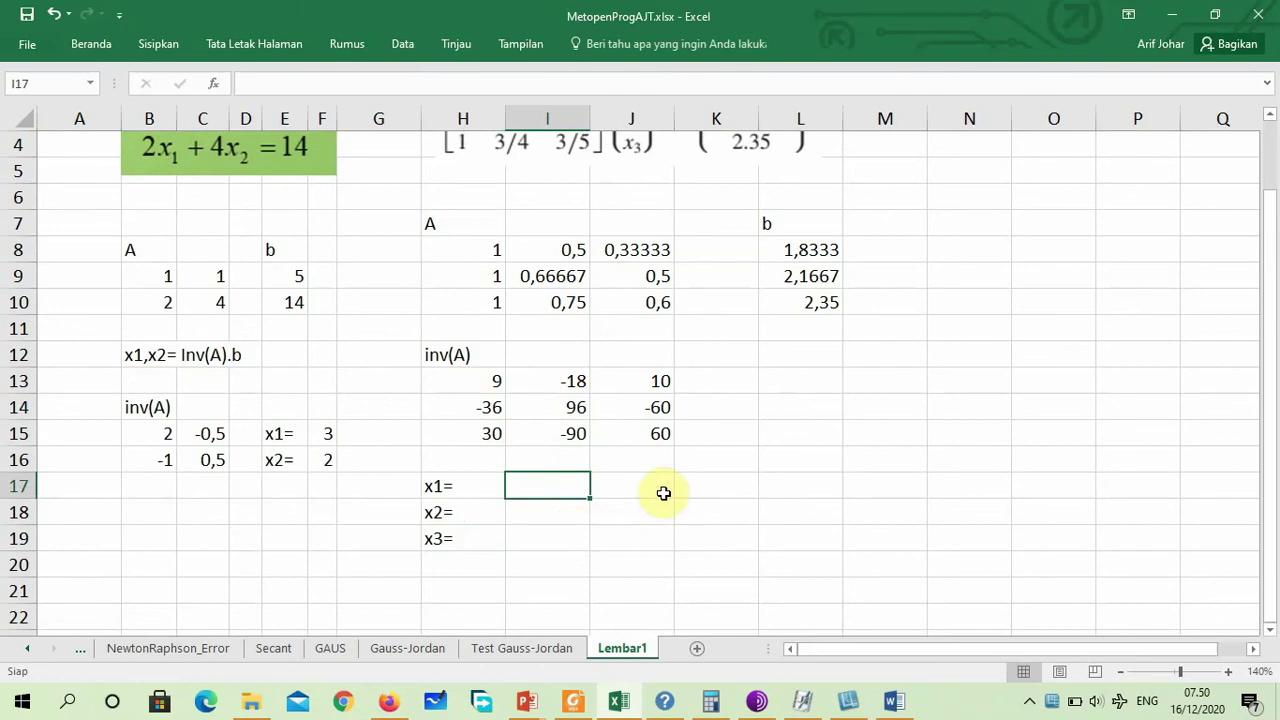
scroll(660, 440, "up", 1)
scroll(684, 445, "down", 1)
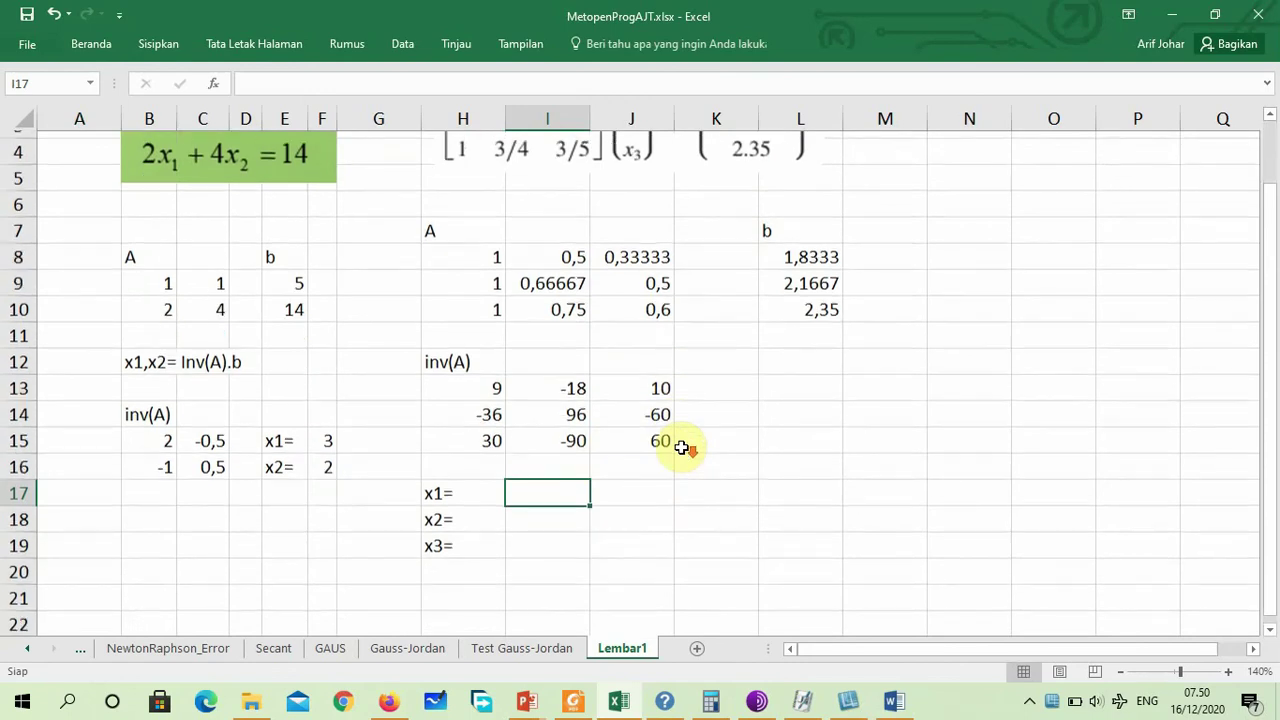
scroll(685, 443, "up", 1)
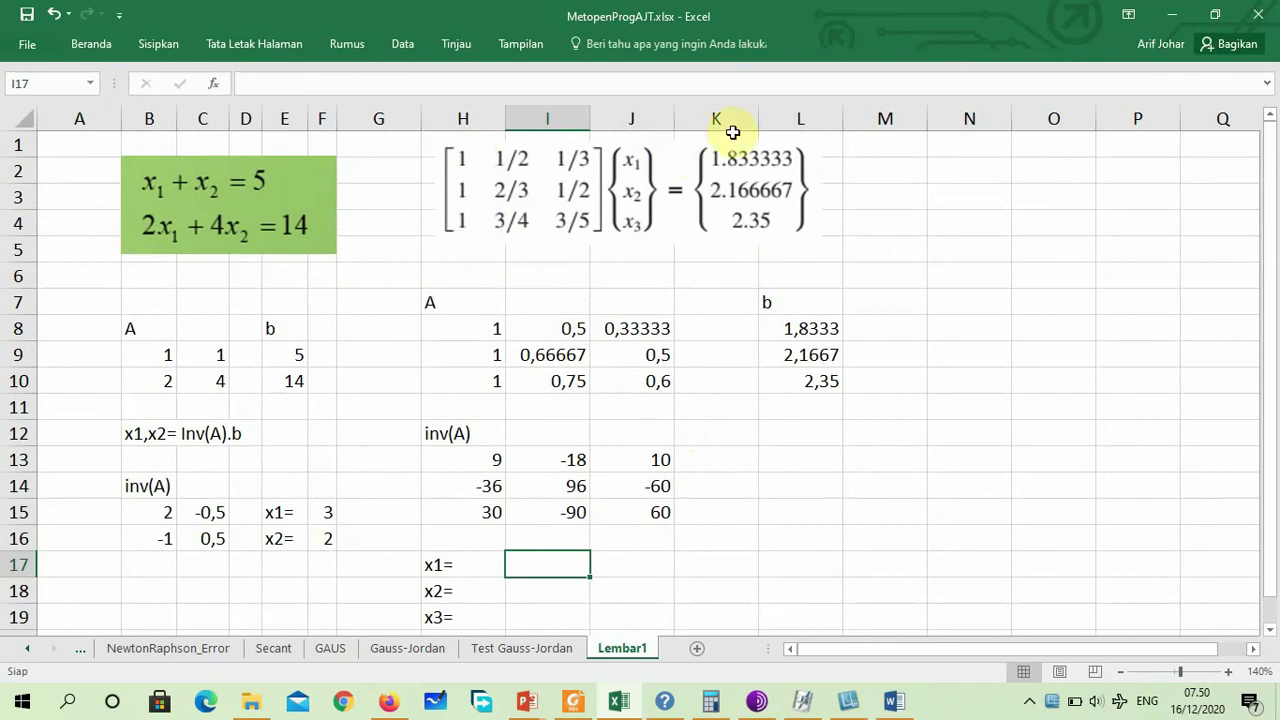
scroll(658, 279, "down", 2)
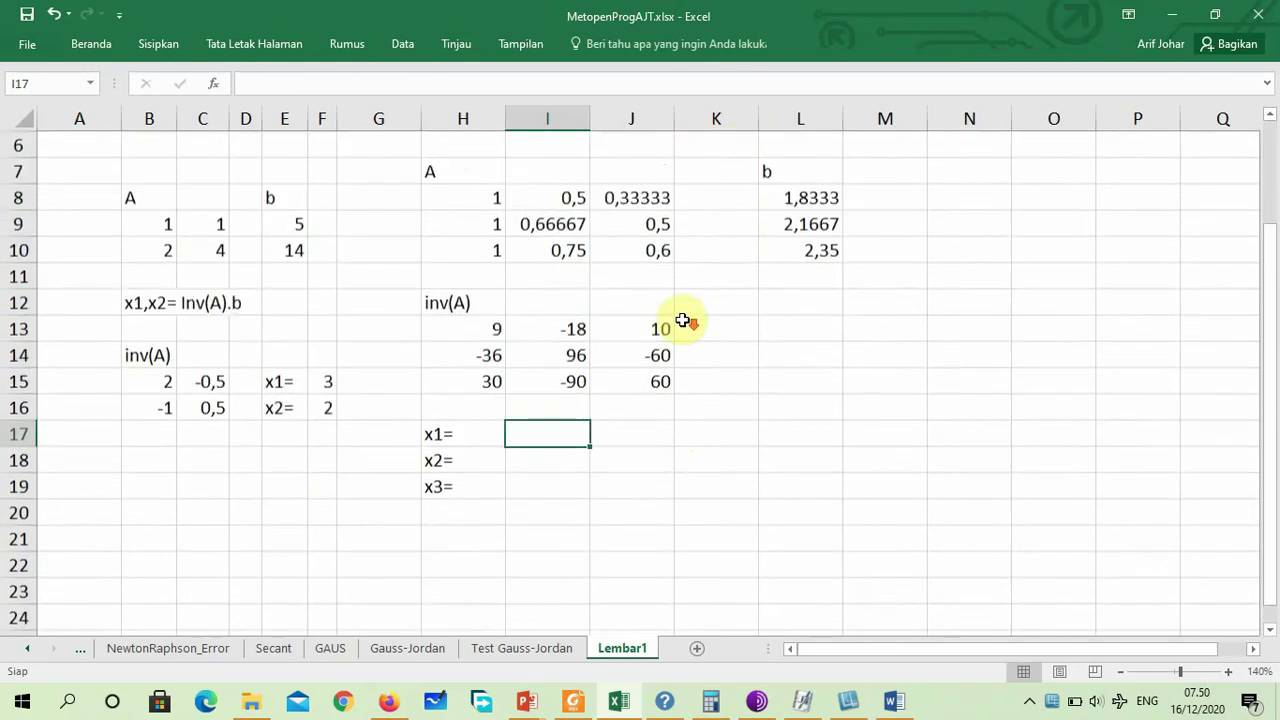
left_click(549, 427)
left_click_drag(557, 400, 557, 457)
scroll(759, 455, "up", 1)
scroll(759, 455, "up", 1)
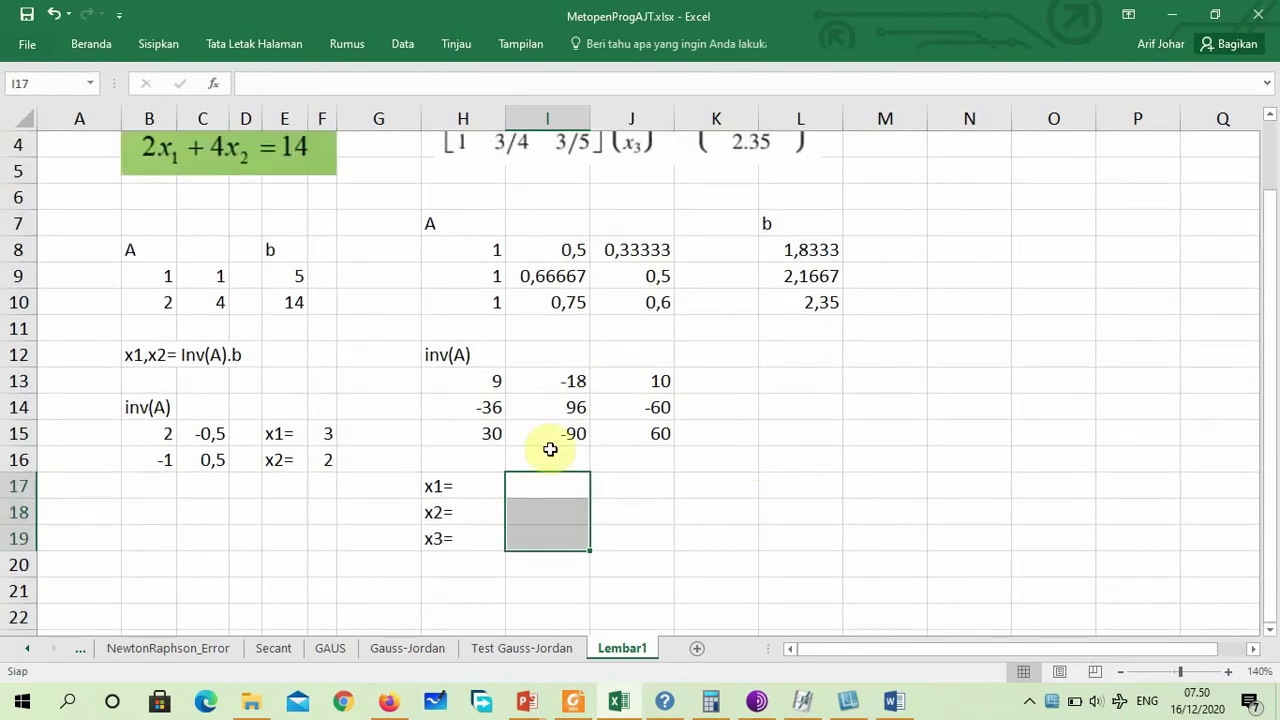
left_click(394, 83)
type("=")
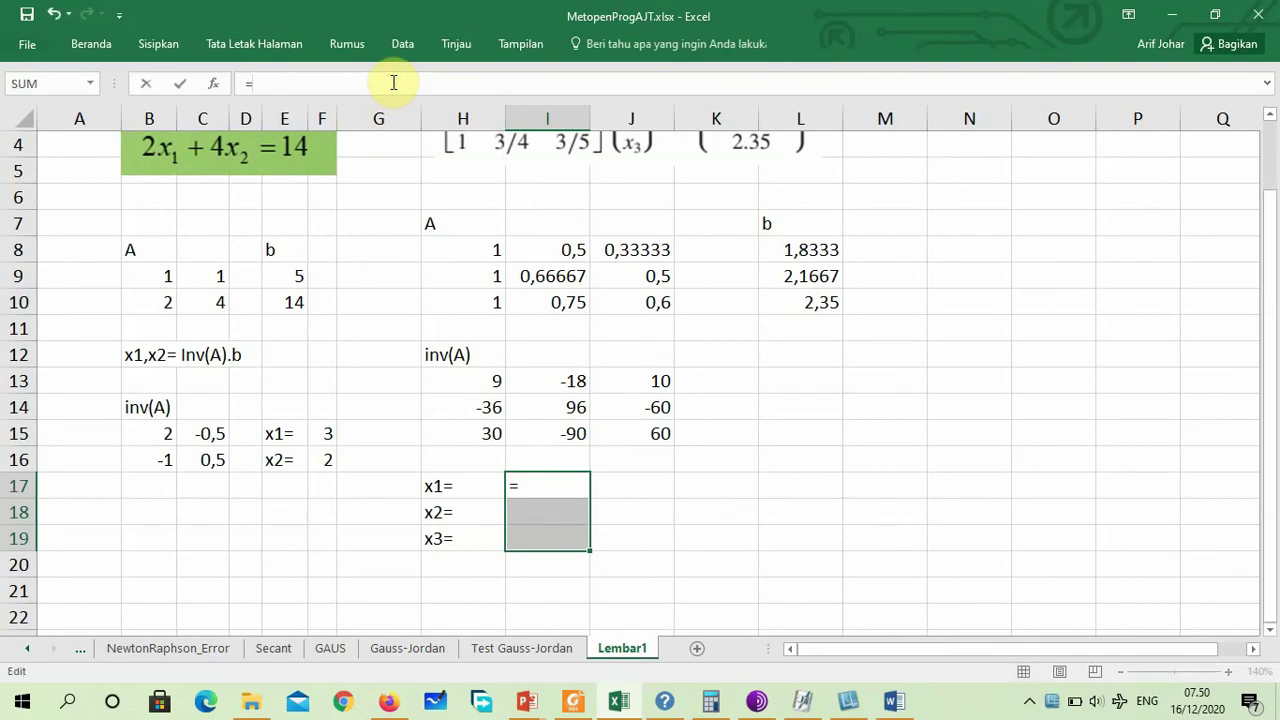
type("mm")
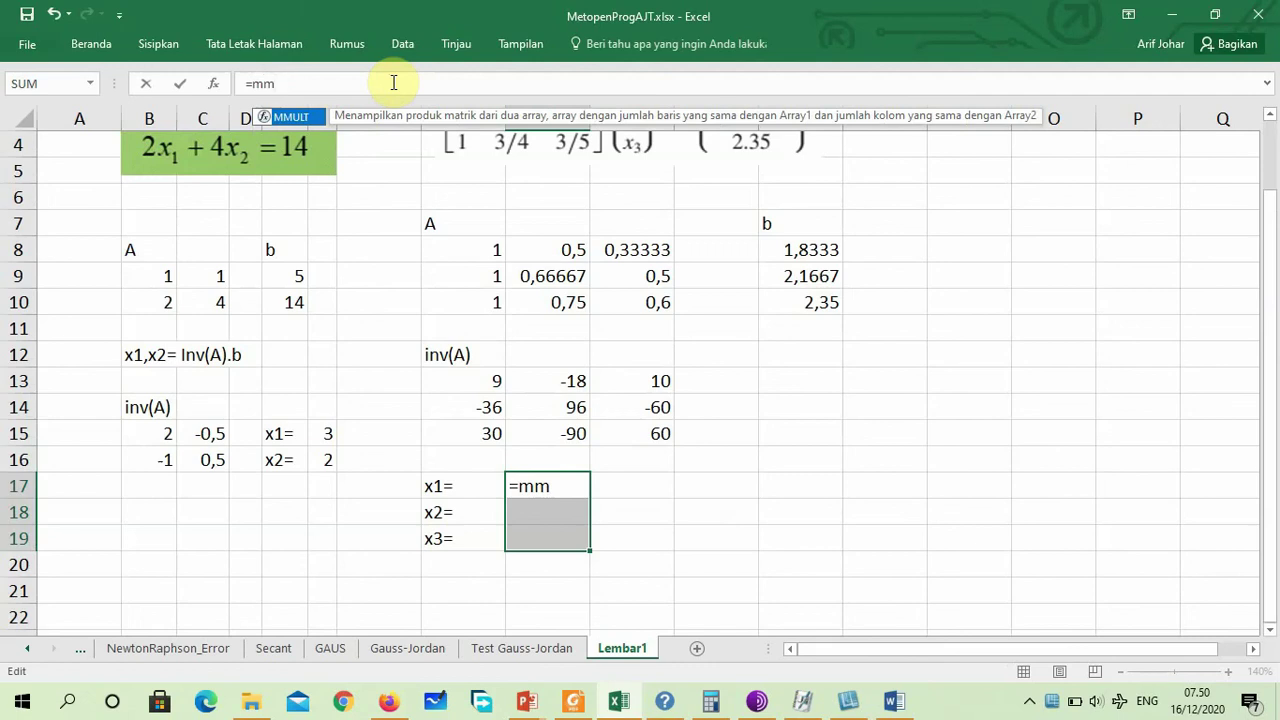
key("Tab")
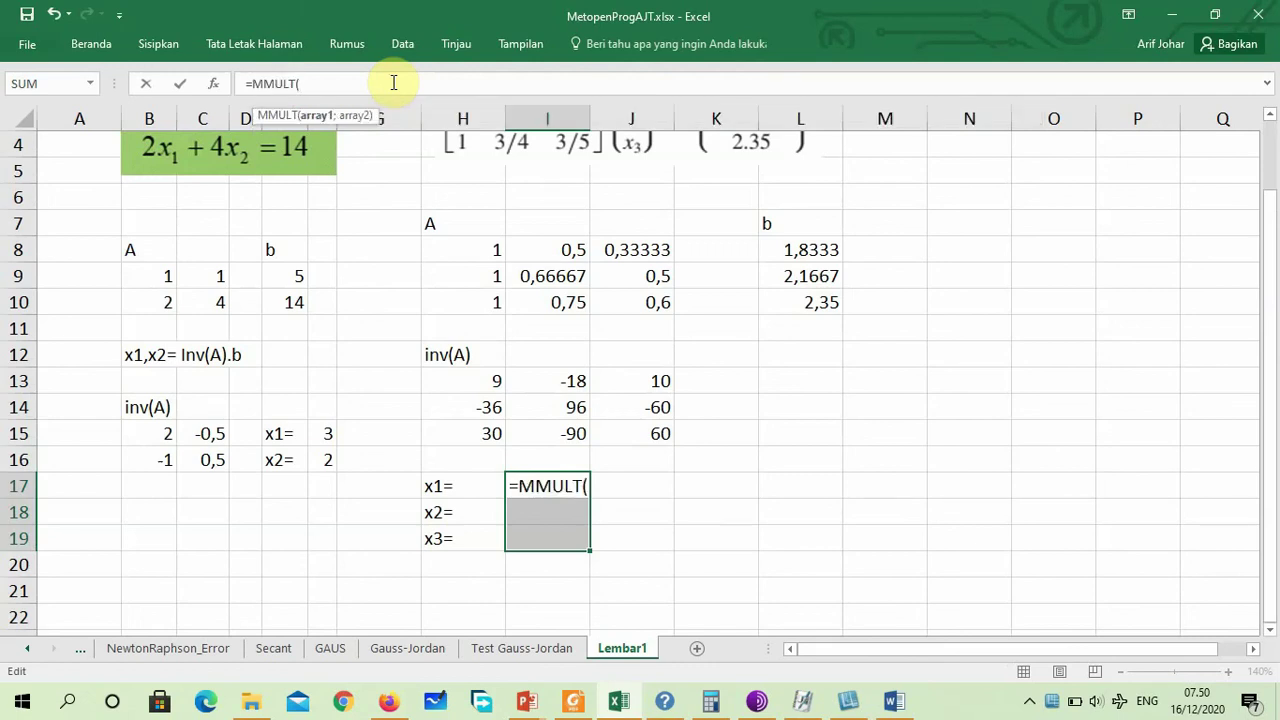
left_click_drag(500, 381, 629, 429)
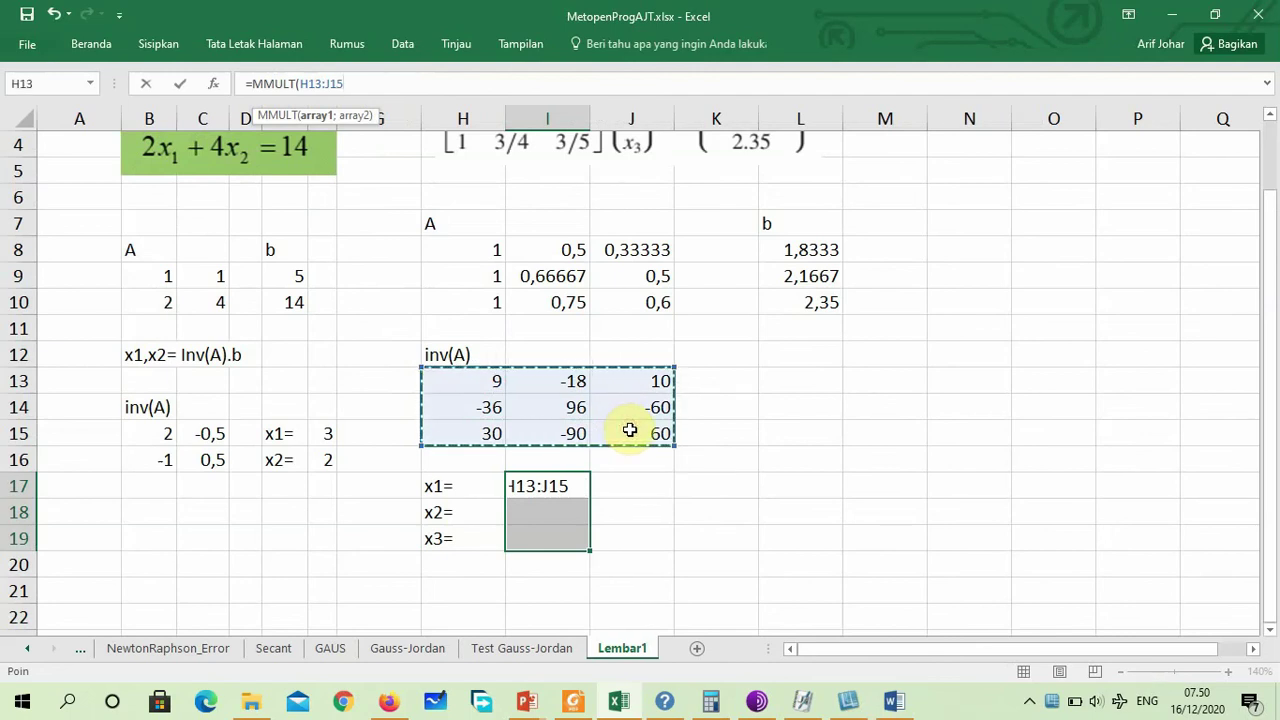
type(";")
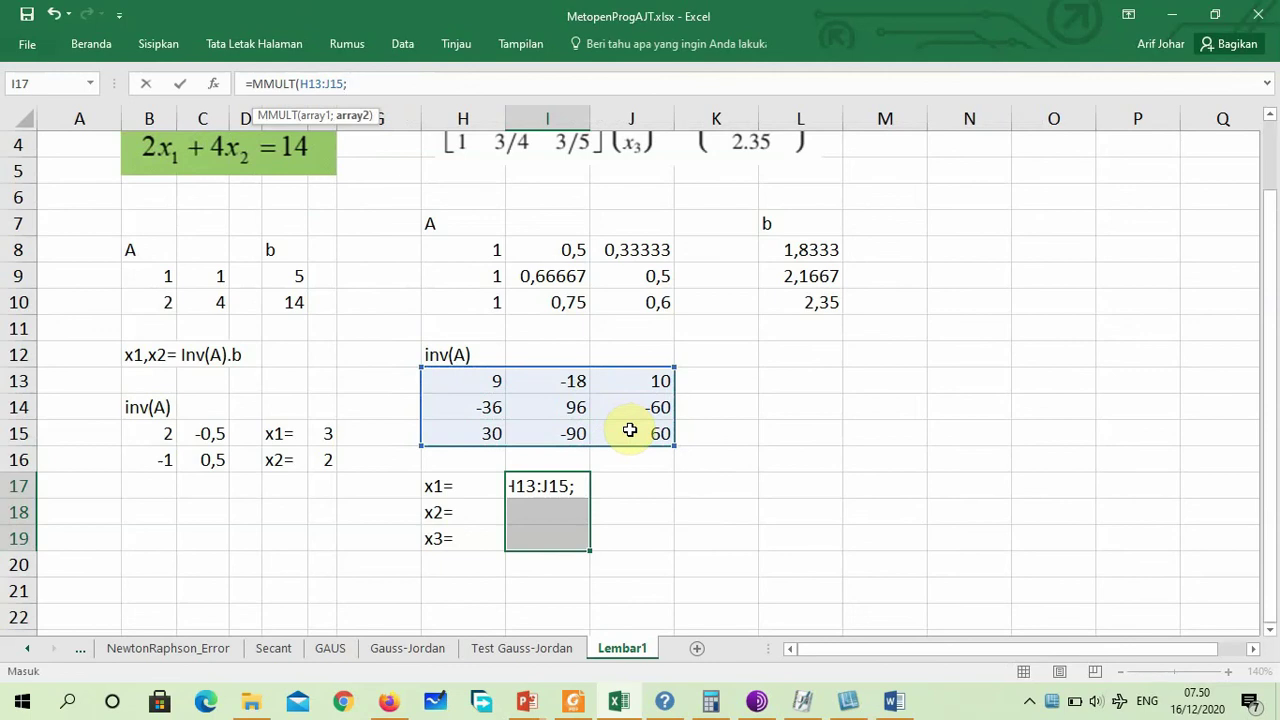
left_click_drag(790, 250, 799, 304)
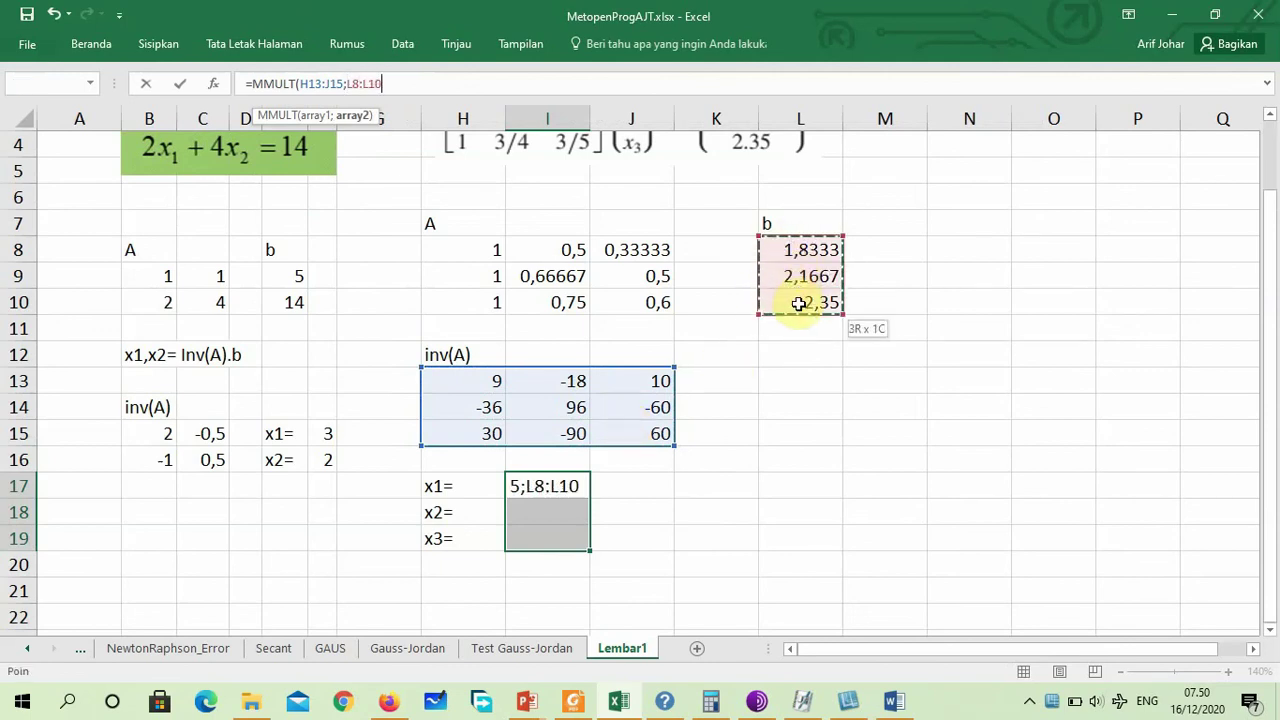
type(")")
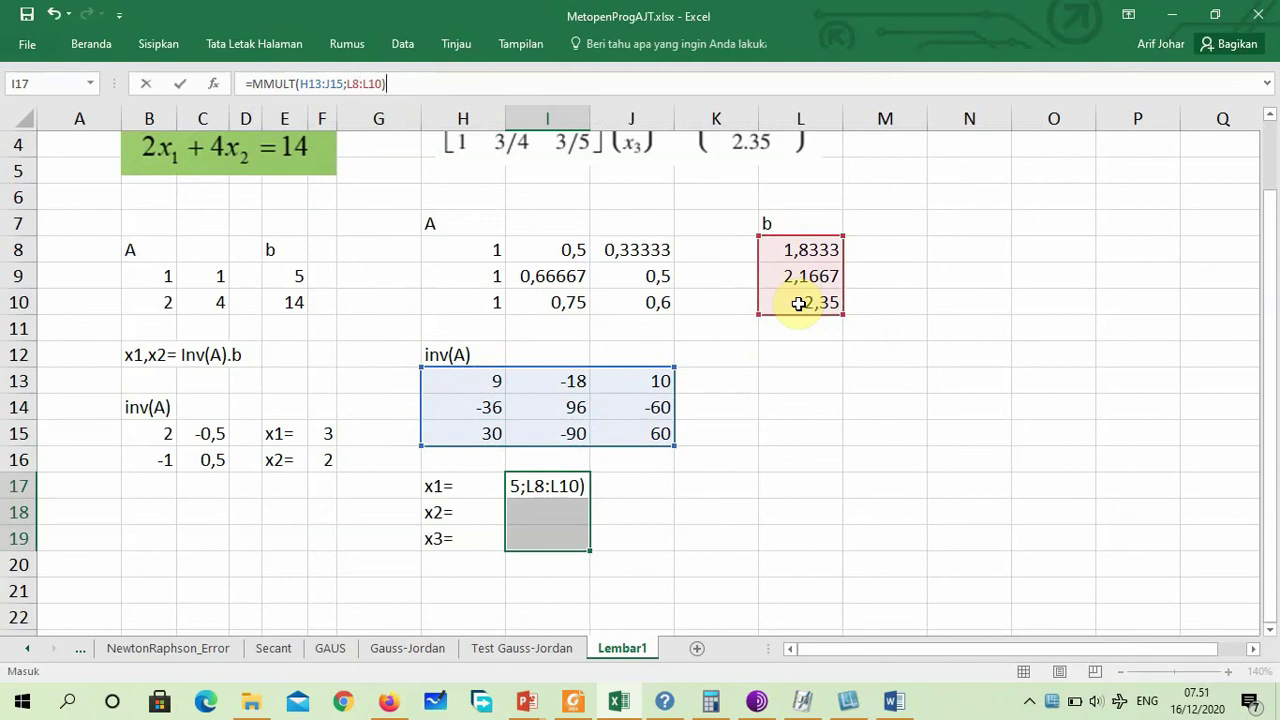
key("ctrl+shift+Return")
left_click(660, 556)
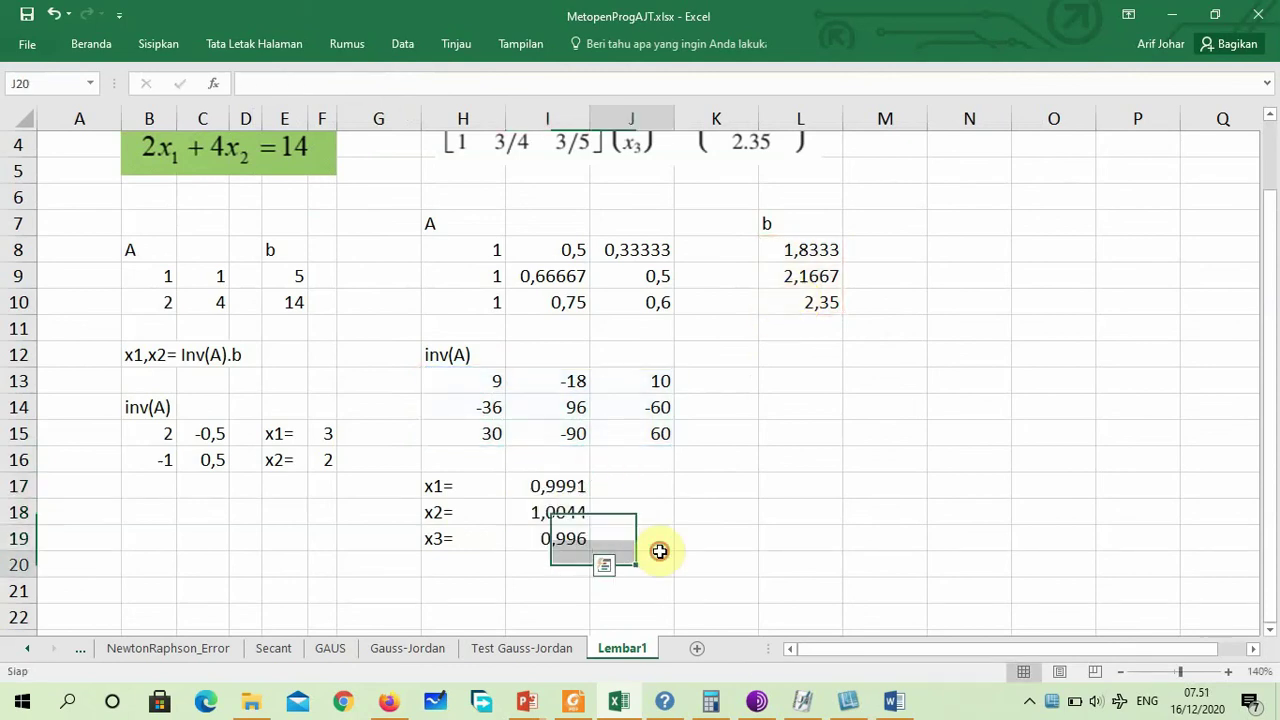
scroll(673, 543, "down", 1)
scroll(673, 543, "up", 1)
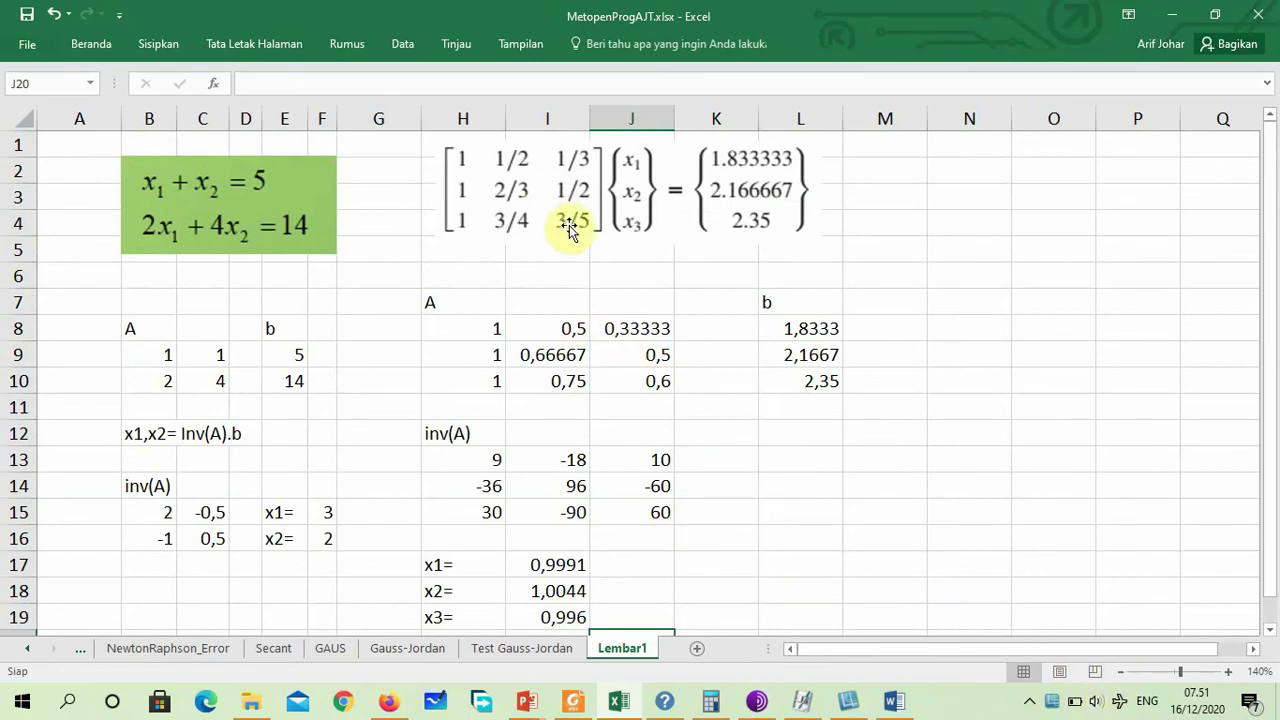
scroll(647, 188, "down", 2)
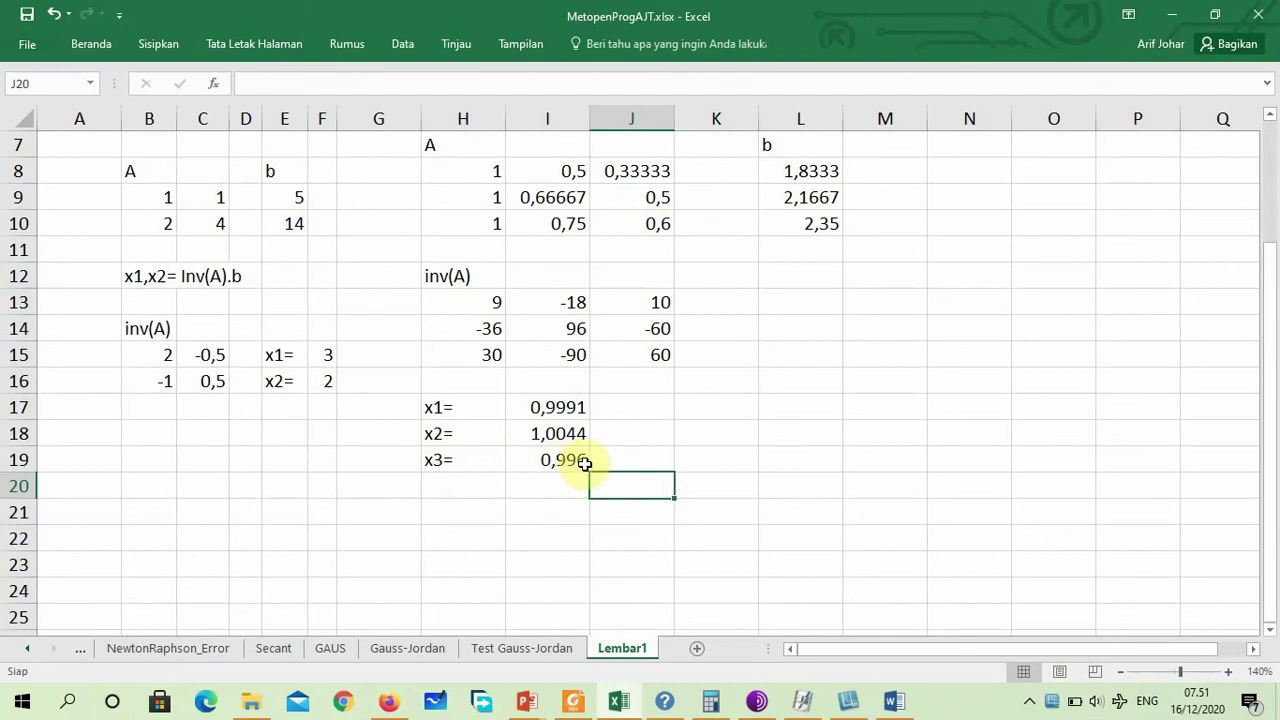
scroll(535, 472, "up", 2)
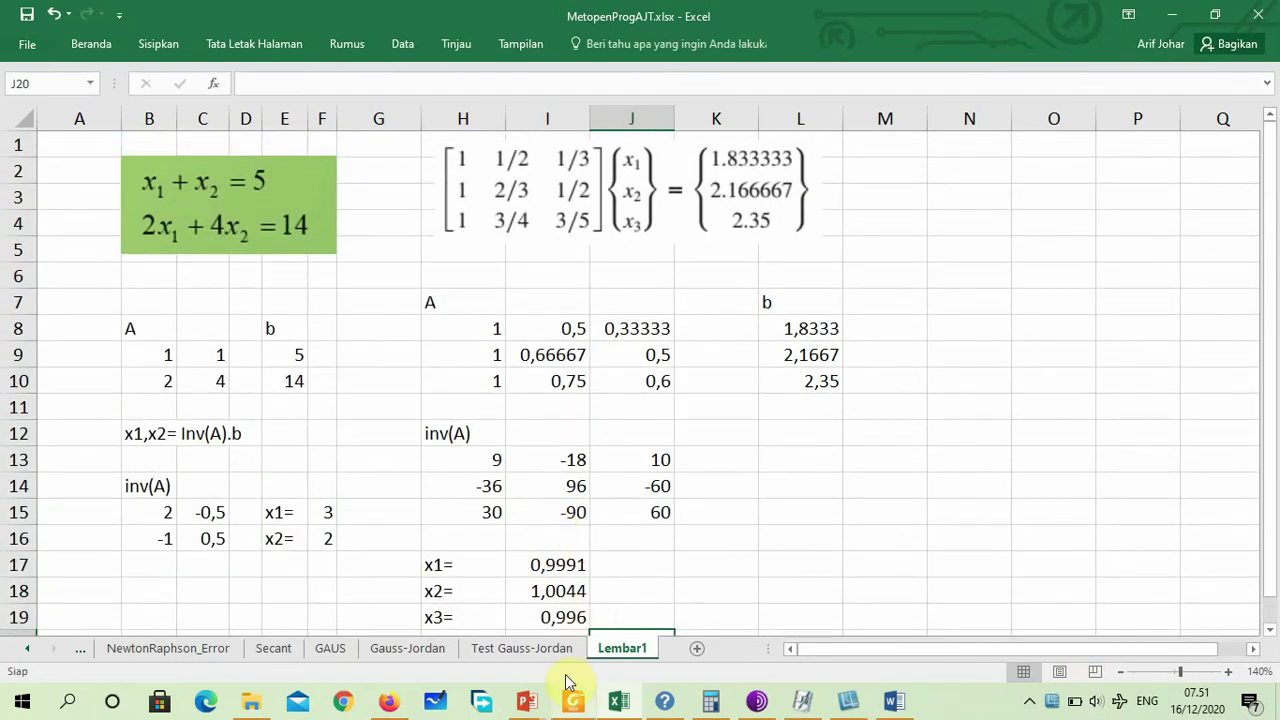
Switch to the running PowerPoint slide show and go to the Metode Iterasi Gauss-Seidel slide with the general iteration equations for x1 to xn.
mouse_move(531, 702)
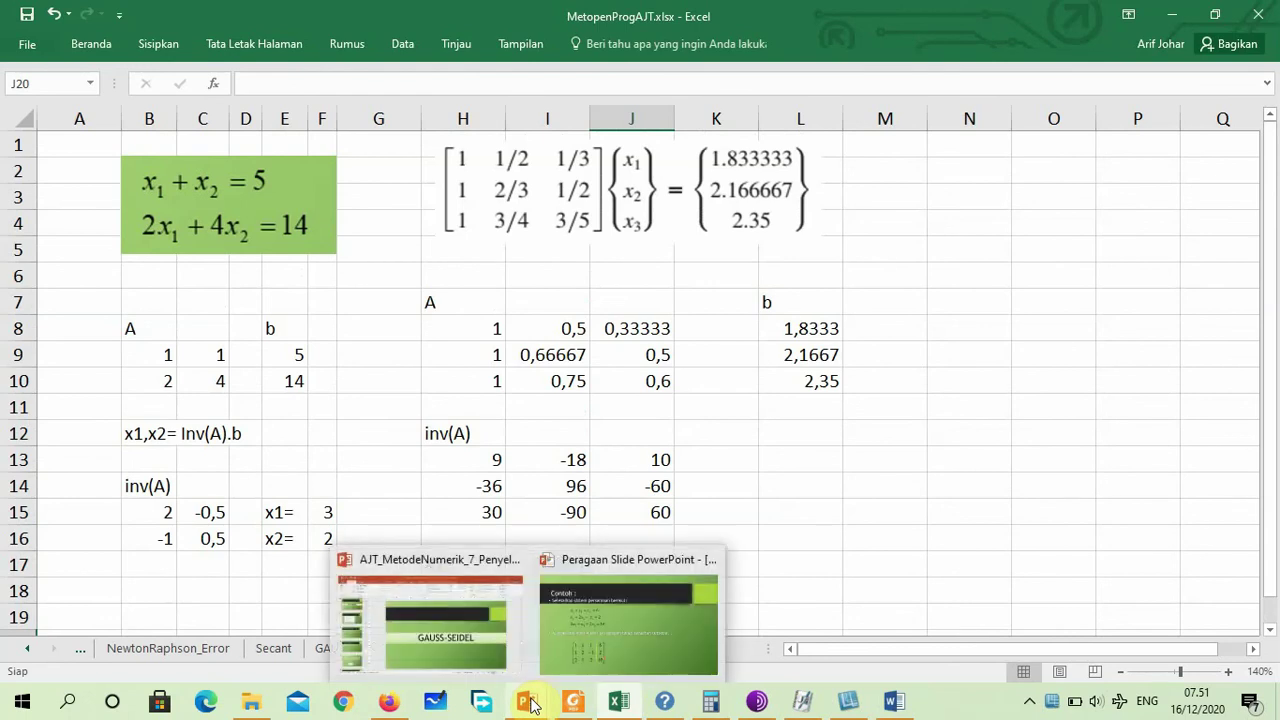
left_click(592, 654)
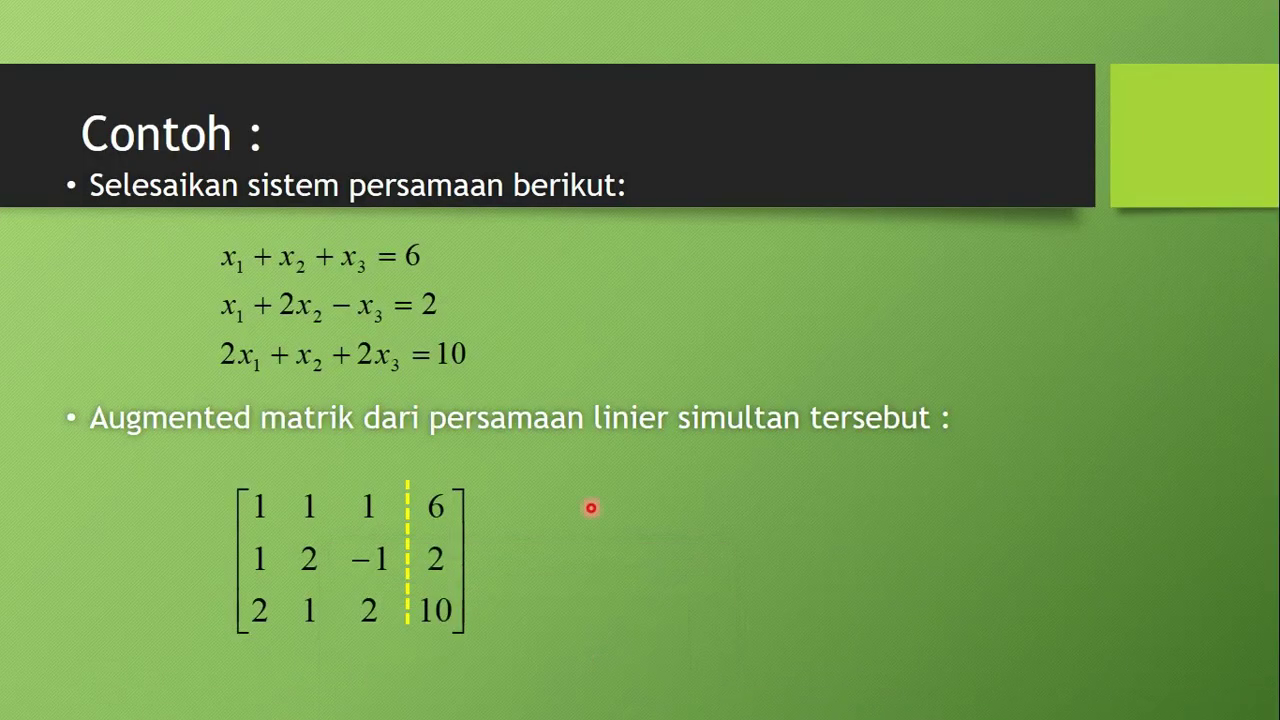
key("Right")
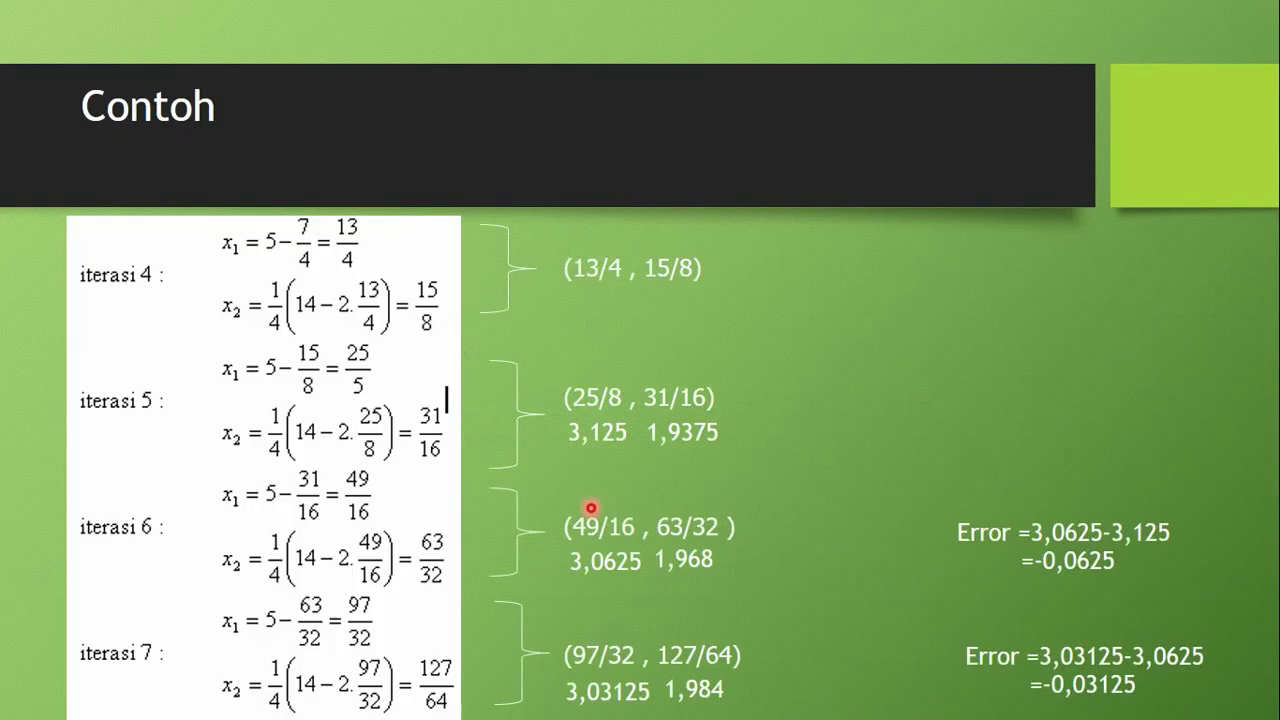
key("Left")
key("Right")
key("Right")
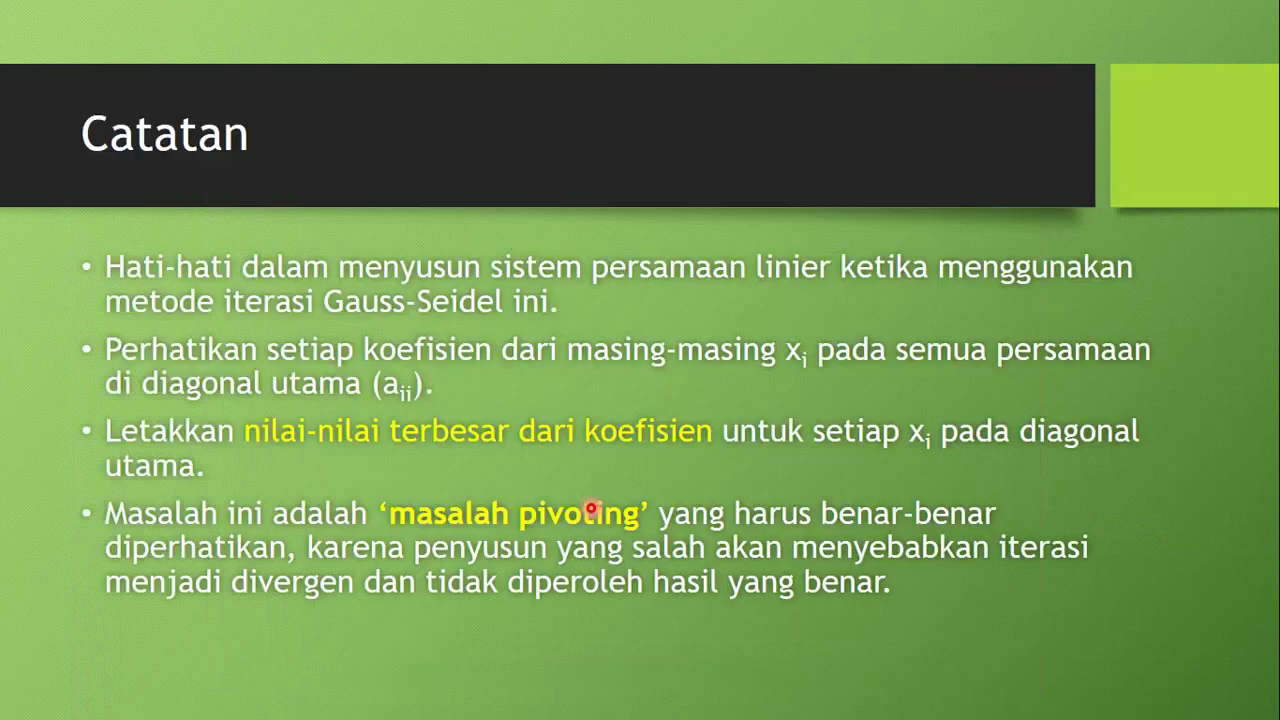
key("Left")
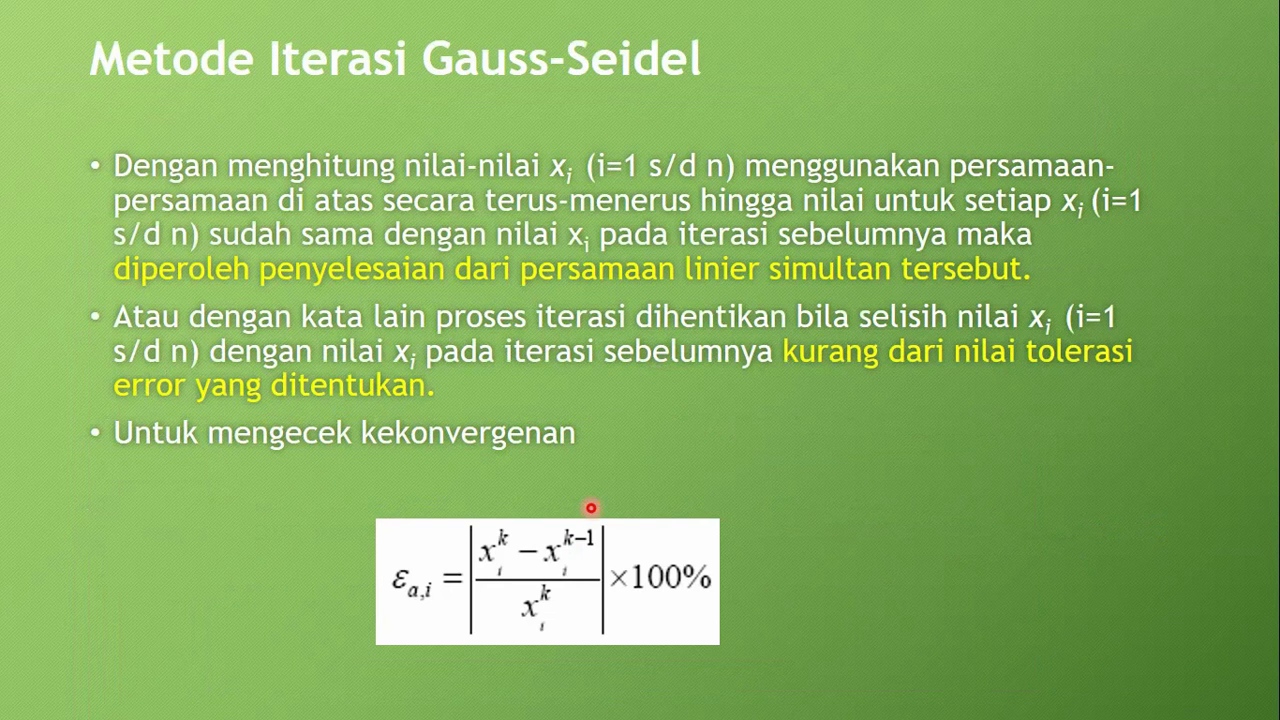
key("Left")
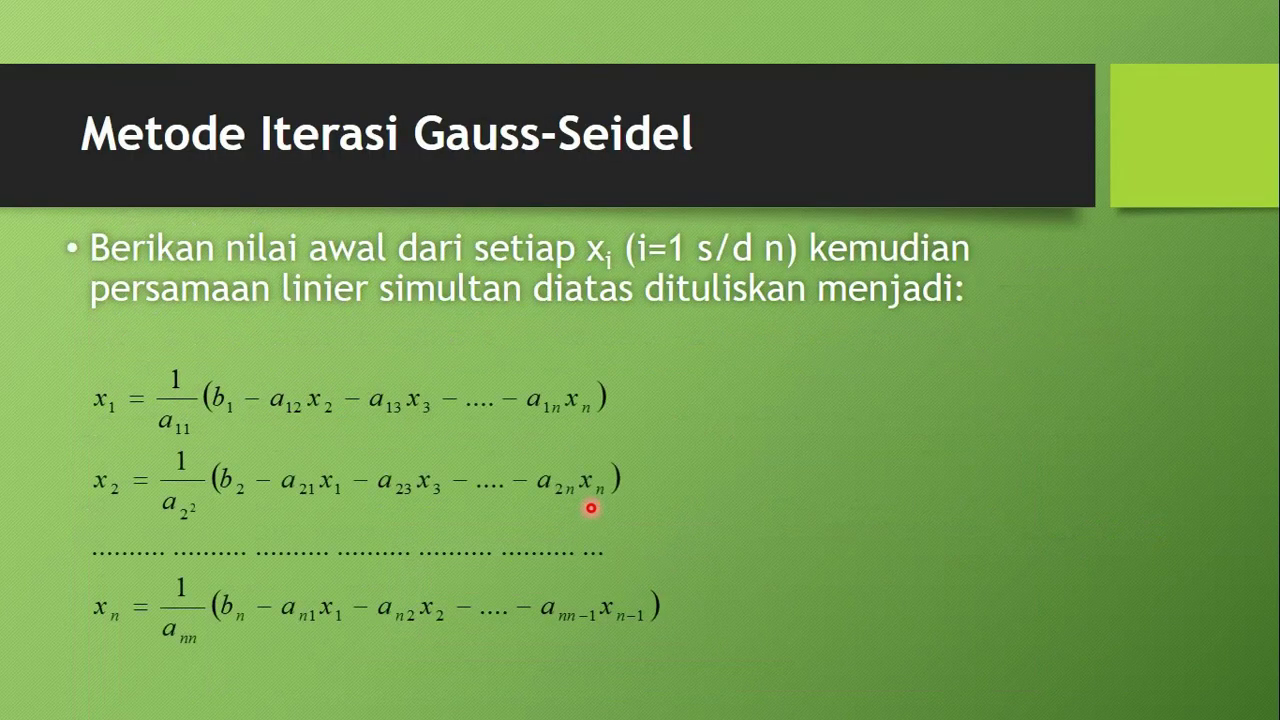